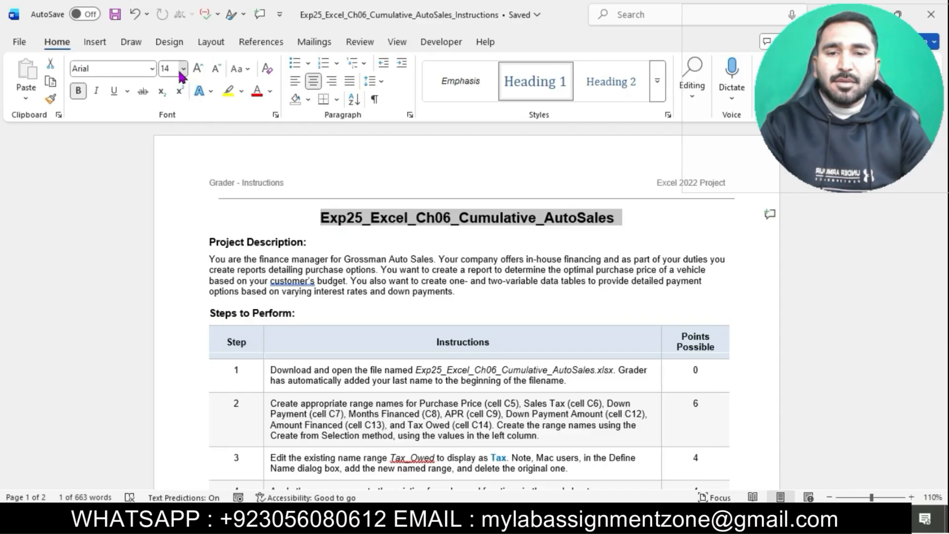
Set the document title's font size to 20 and highlight it in turquoise
click(182, 69)
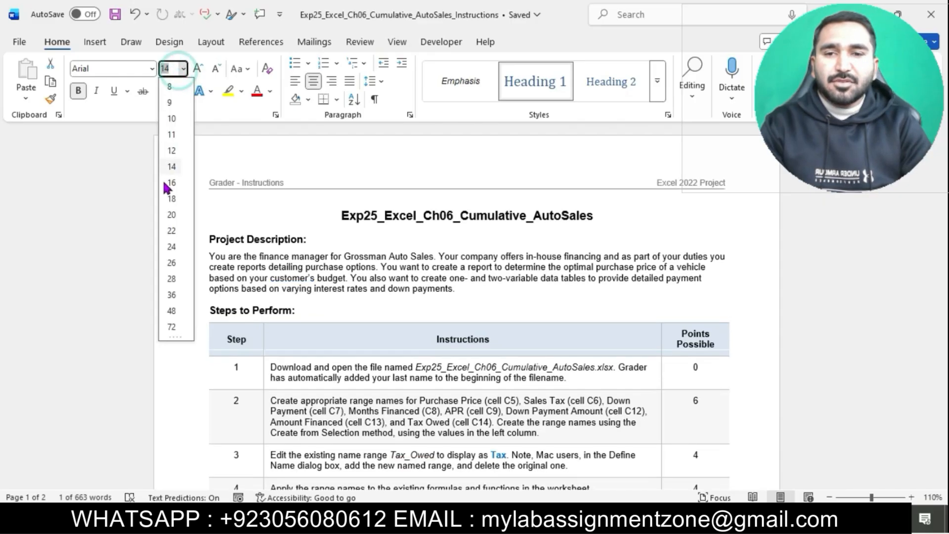
click(170, 216)
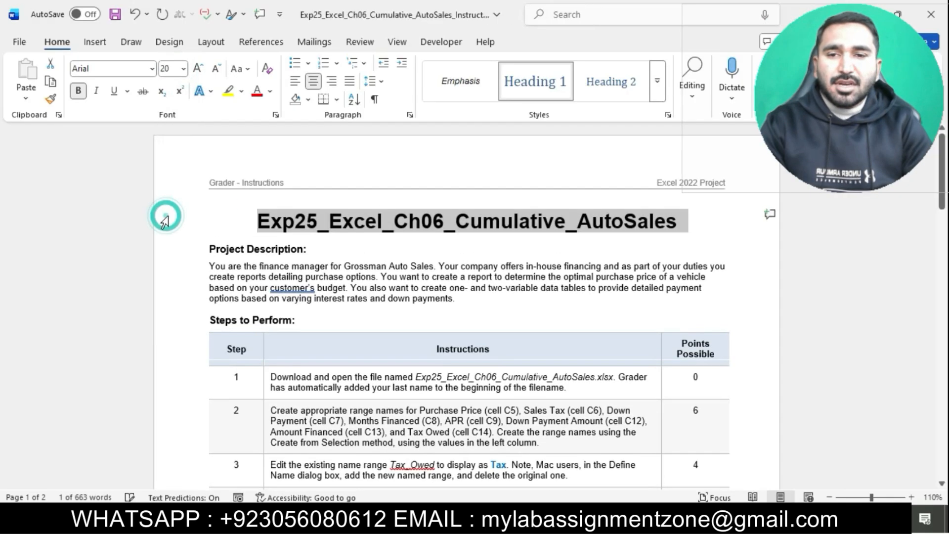
click(241, 91)
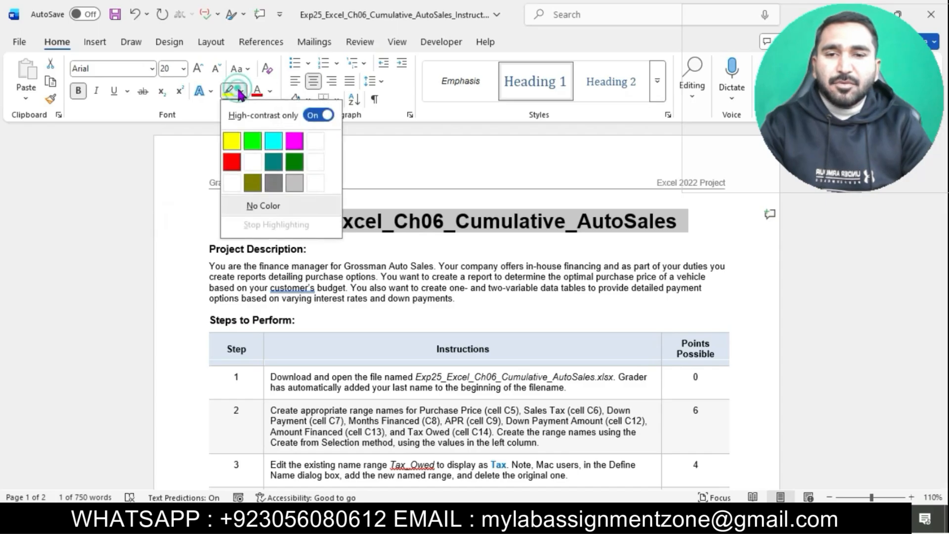
click(270, 149)
click(271, 153)
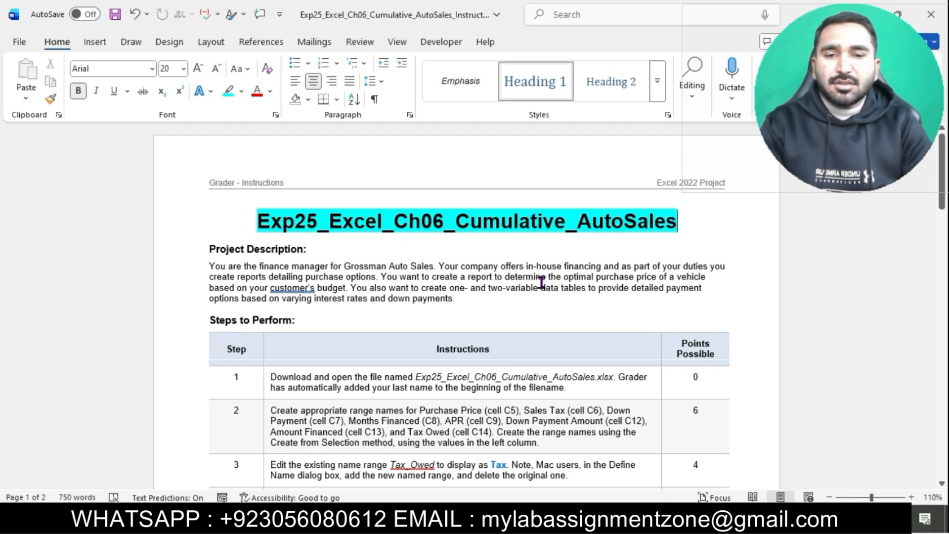
Set the font size of the instruction table's rows, from step 1 through Total Points, to 12
scroll(547, 279, down, 3)
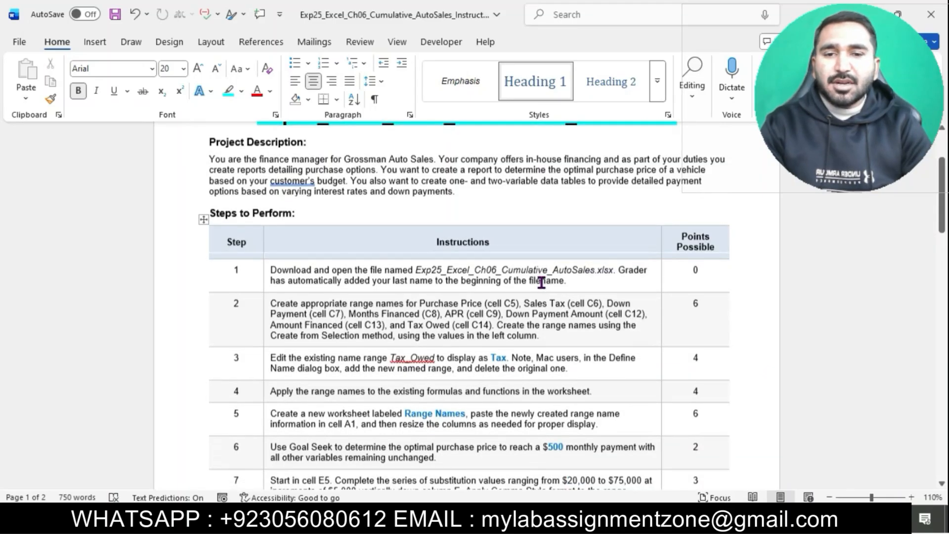
scroll(541, 280, down, 1)
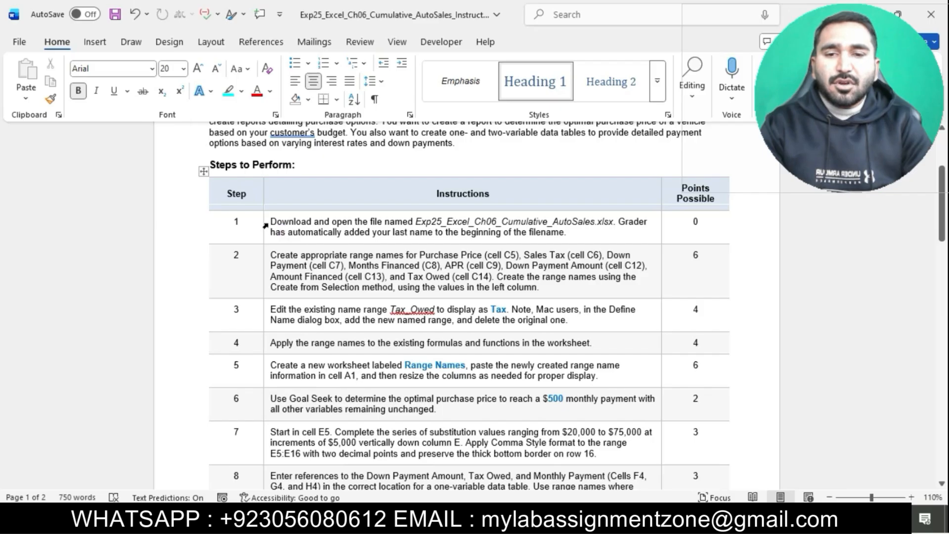
drag(265, 228, 274, 455)
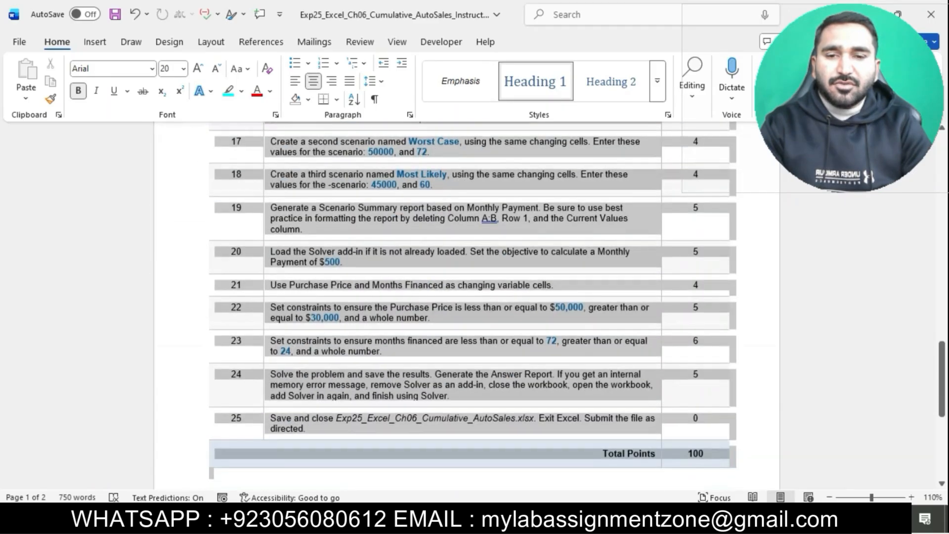
click(183, 69)
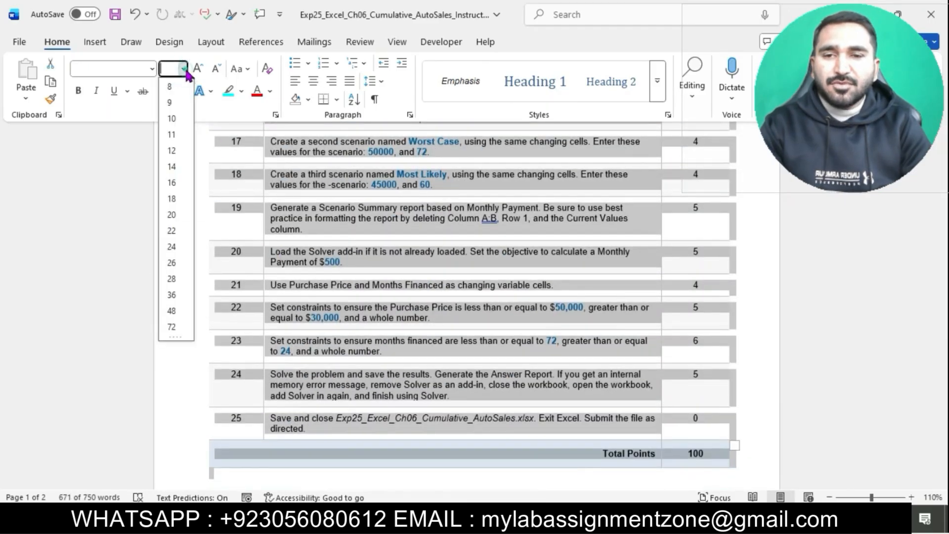
click(171, 151)
click(414, 281)
Highlight the step 1 instruction text in turquoise
scroll(414, 282, up, 1)
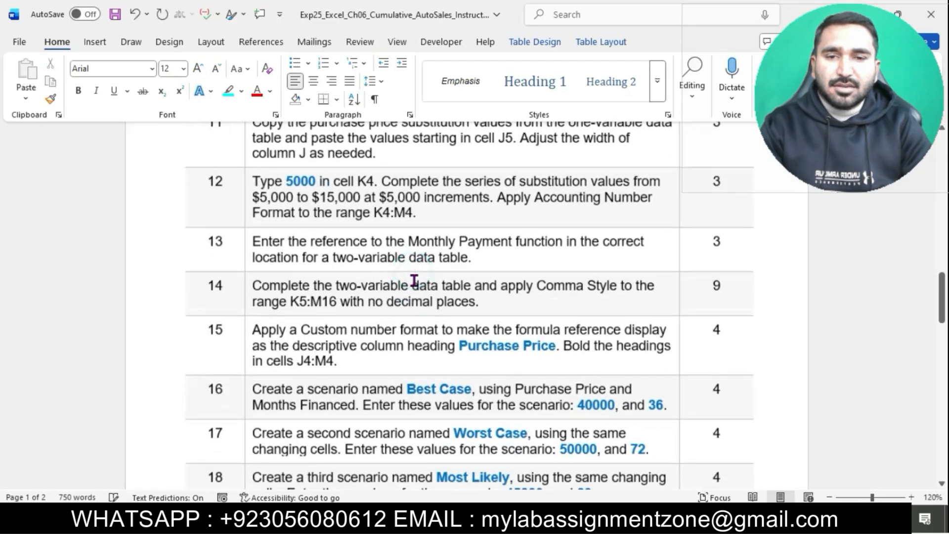
scroll(414, 281, up, 2)
scroll(414, 280, up, 1)
scroll(413, 280, up, 12)
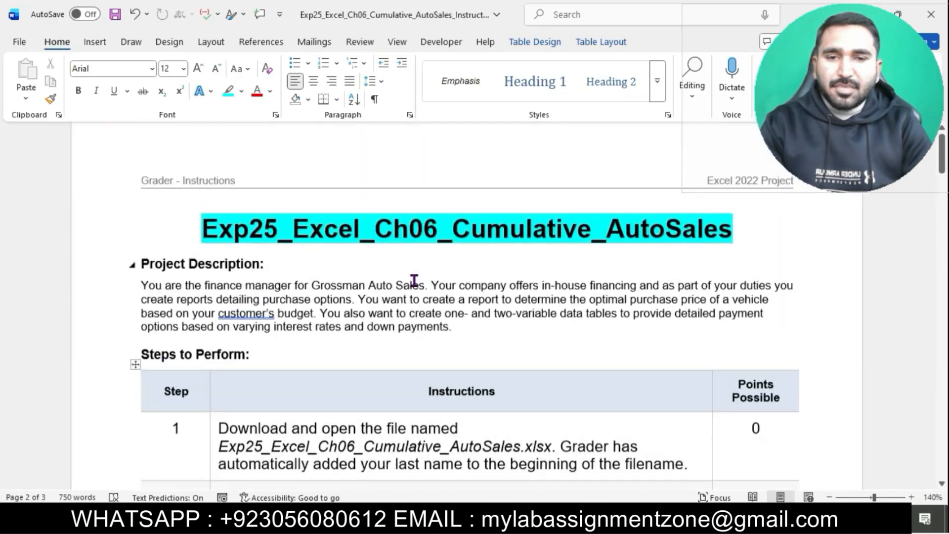
scroll(414, 280, down, 5)
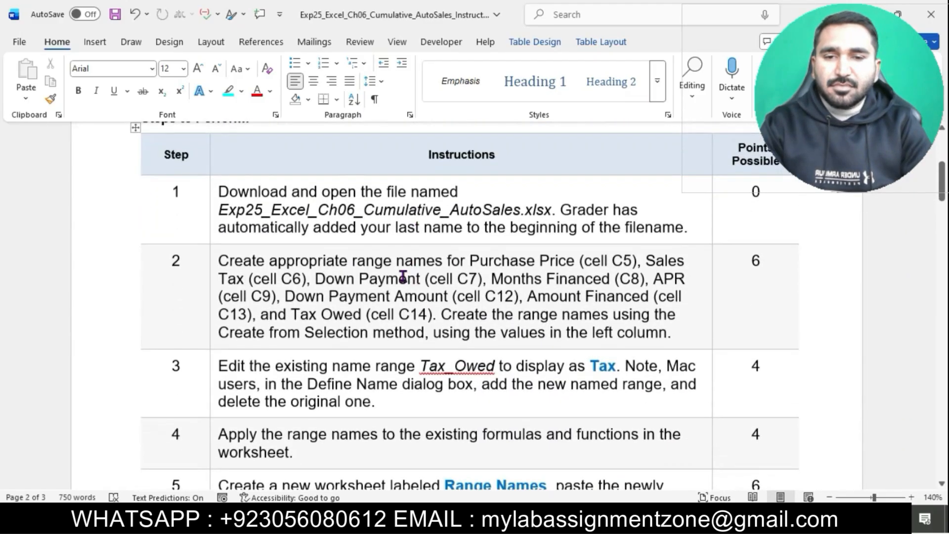
click(211, 194)
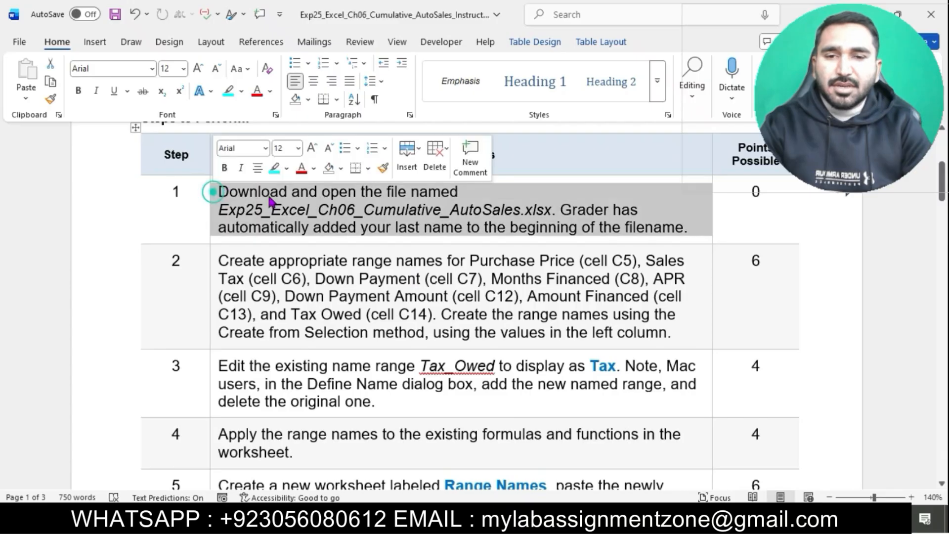
click(274, 168)
click(324, 227)
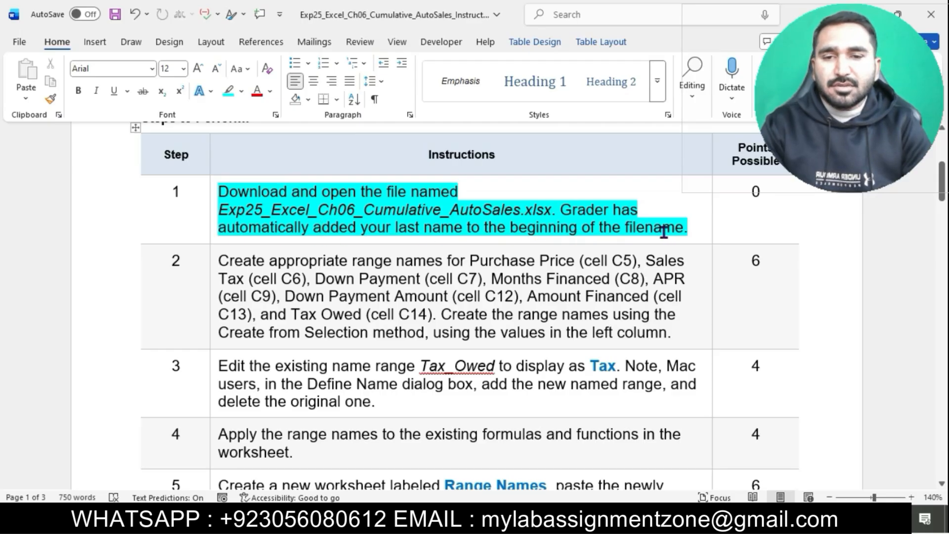
Switch to the Excel workbook and look over the Finance Worksheet
key(alt+Tab)
scroll(452, 400, down, 2)
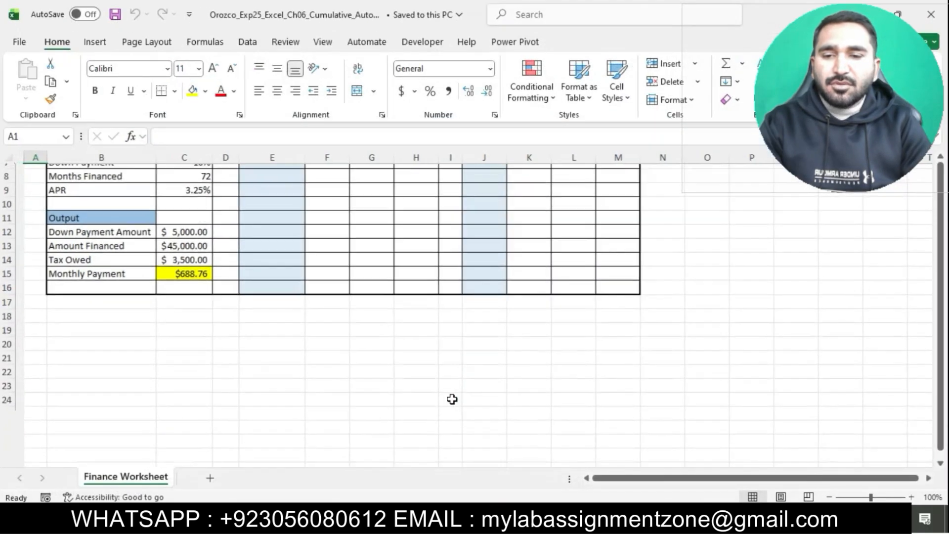
scroll(452, 399, up, 3)
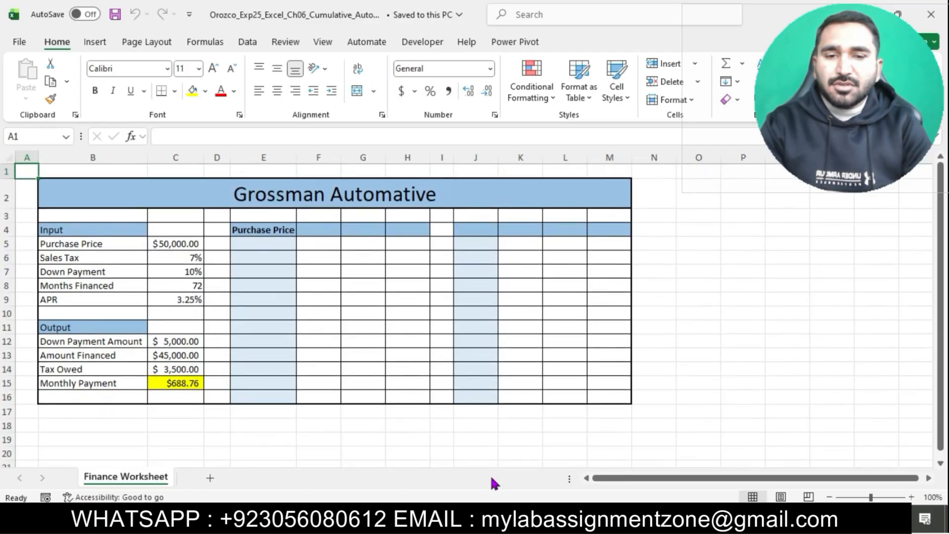
Return to the Word instructions and highlight the step 2 instruction text in turquoise
key(alt+Tab)
scroll(478, 320, down, 3)
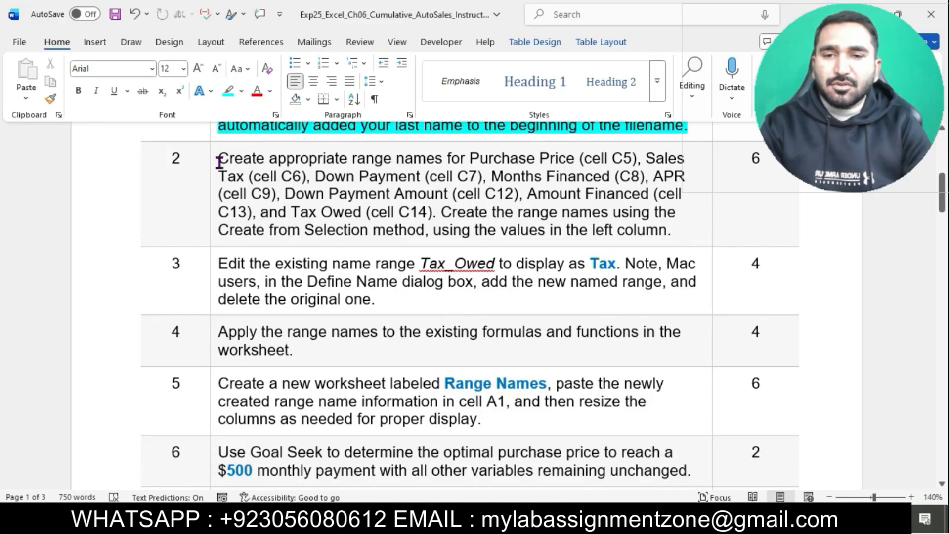
click(215, 164)
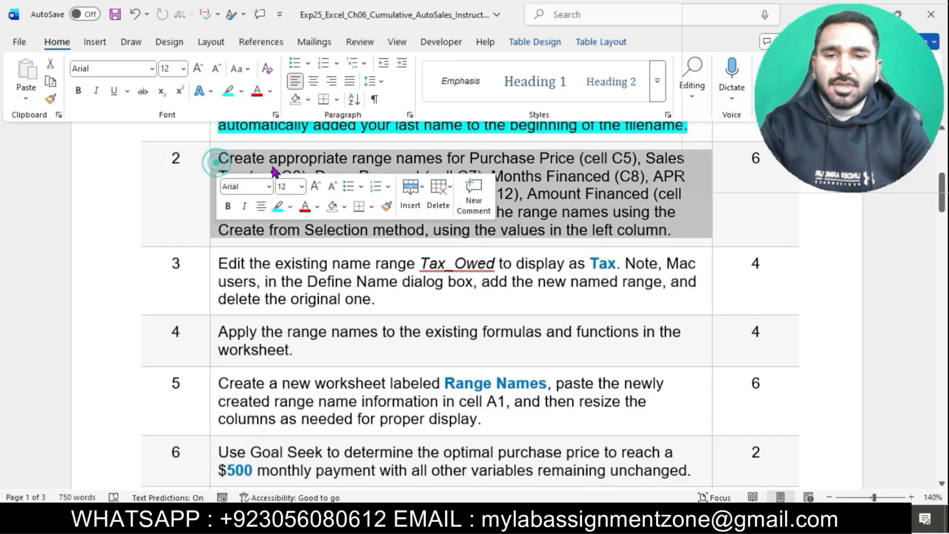
click(278, 207)
click(305, 232)
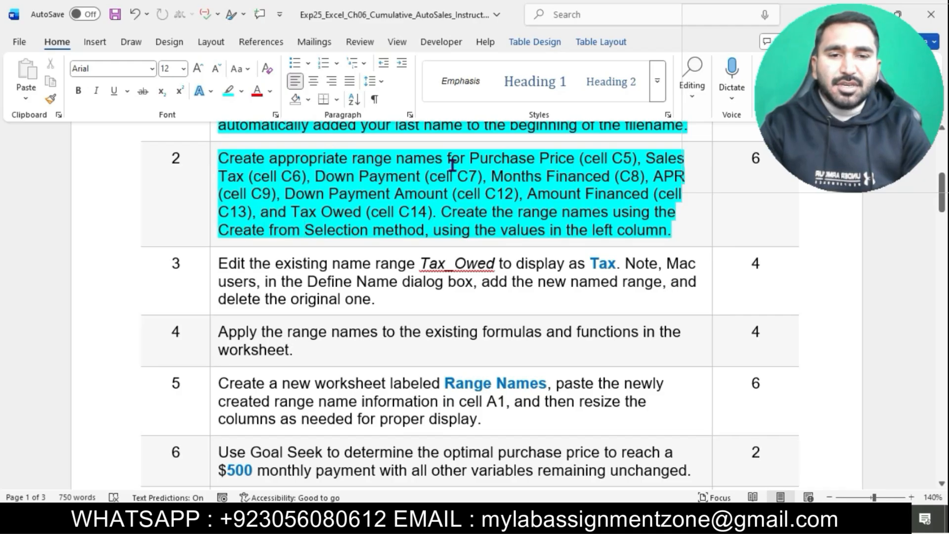
Review the first range names listed in step 2, and in the Excel workbook create names for B5:C9 from the left column
scroll(452, 165, up, 2)
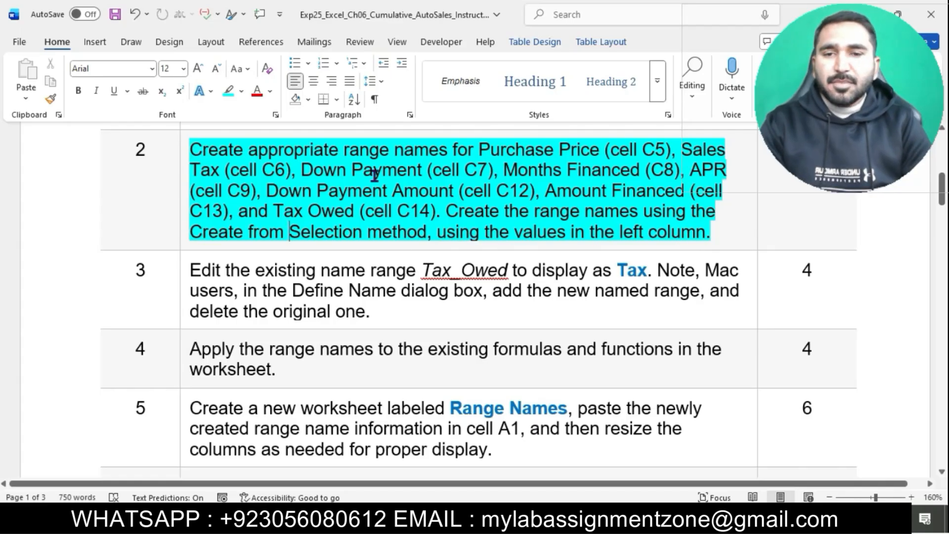
drag(192, 153, 267, 194)
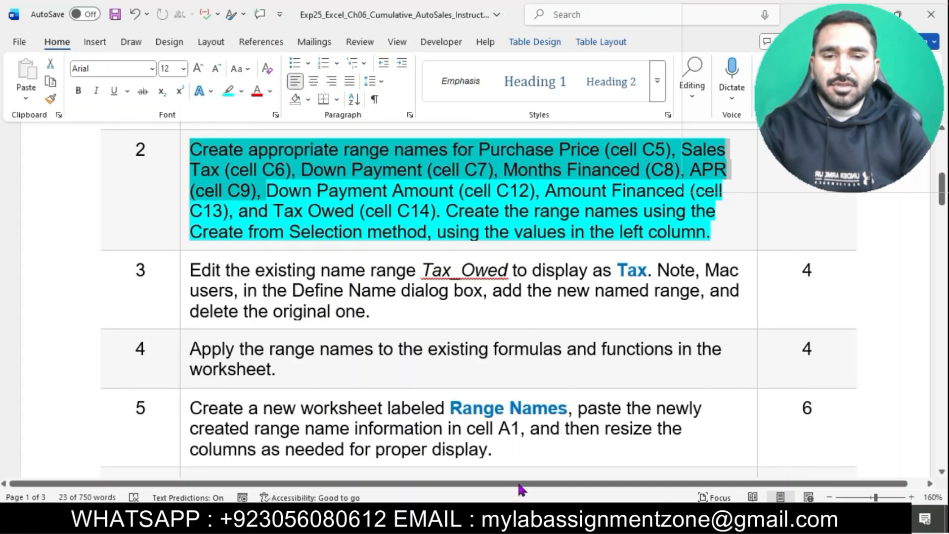
key(alt+Tab)
drag(98, 244, 186, 299)
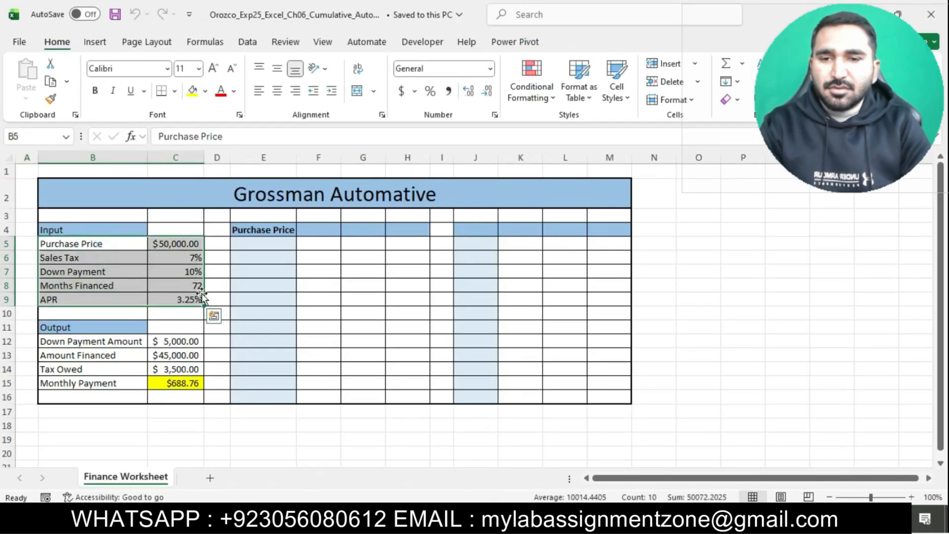
click(210, 43)
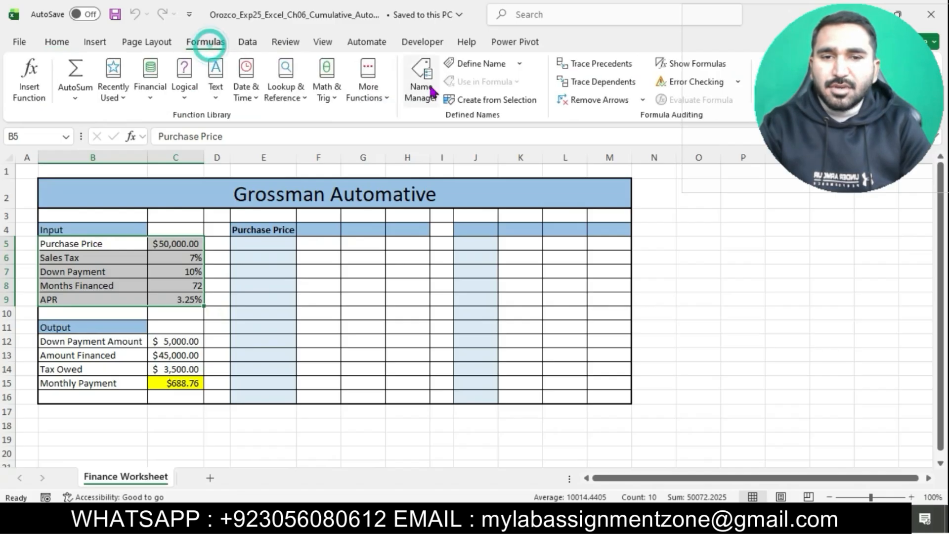
click(487, 99)
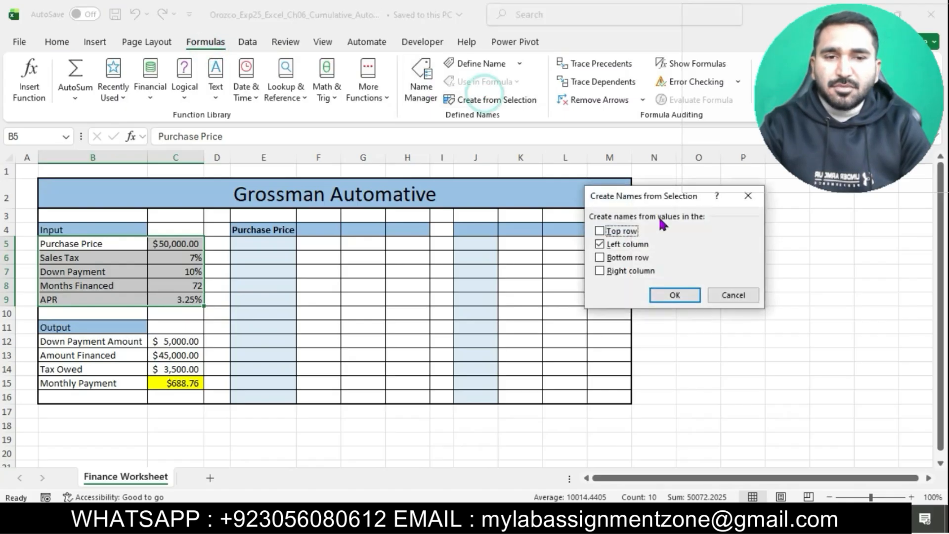
click(675, 295)
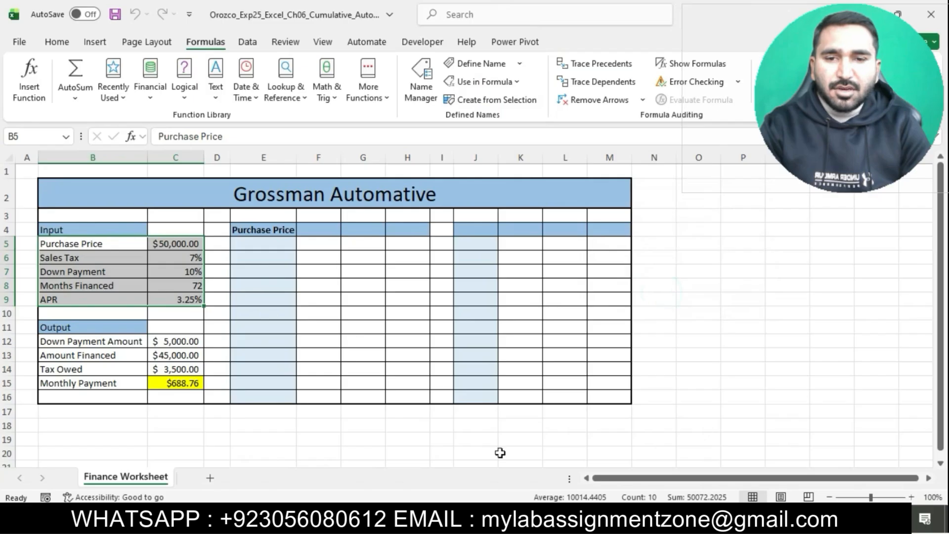
Check the remaining names in the Word step 2 text, and in Excel create range names for B12:C14 from the left column
key(alt+Tab)
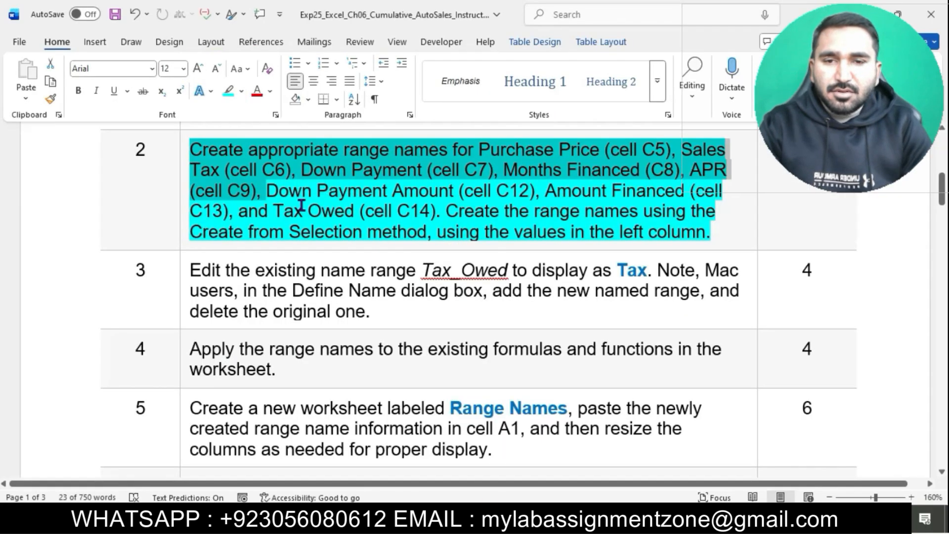
drag(271, 191, 697, 235)
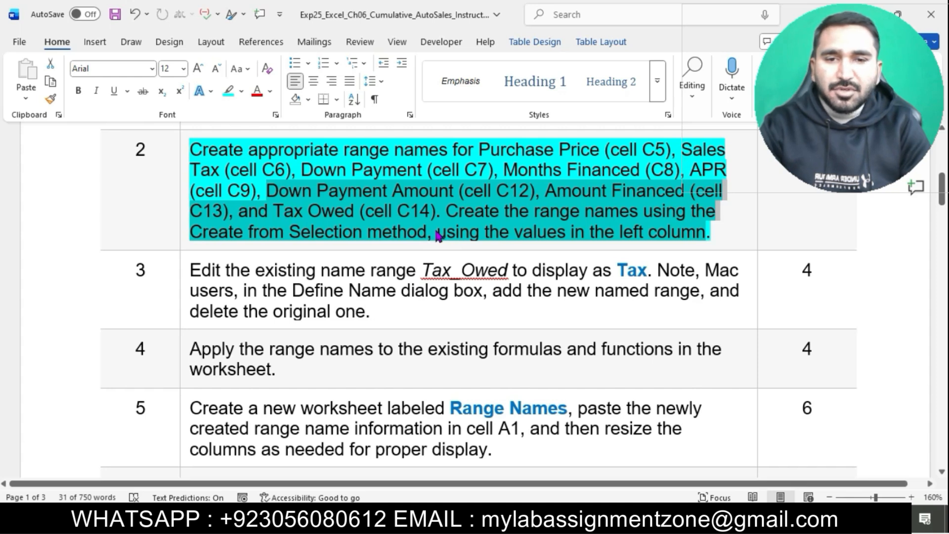
key(alt+Tab)
drag(114, 340, 186, 369)
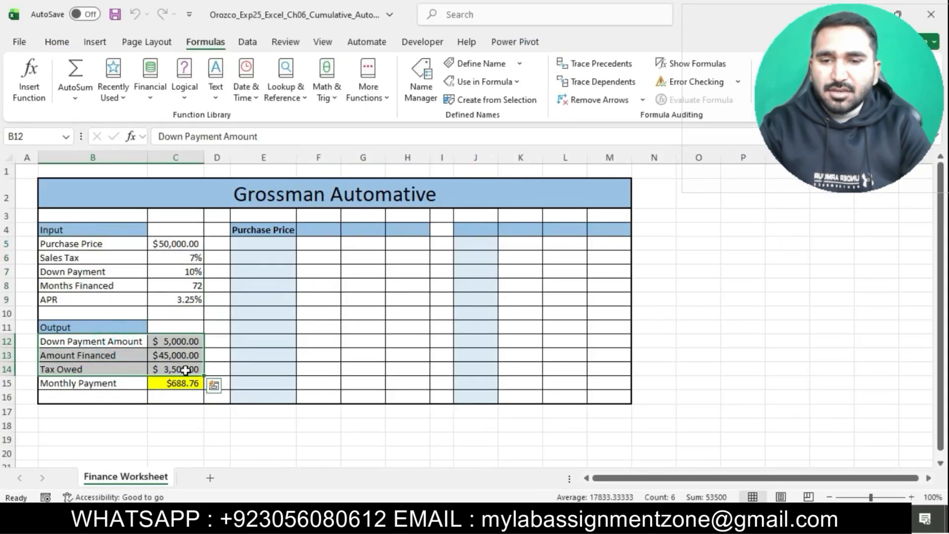
key(alt+Tab)
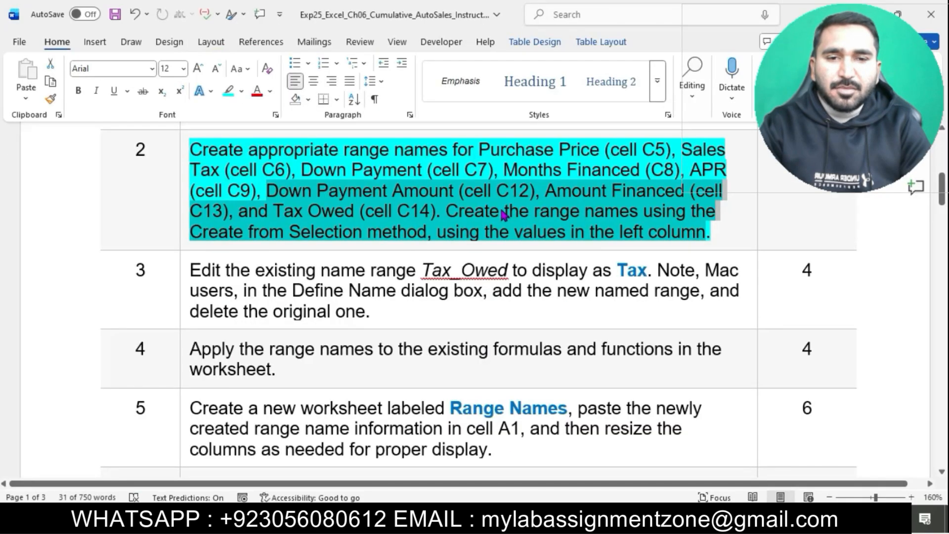
key(alt+Tab)
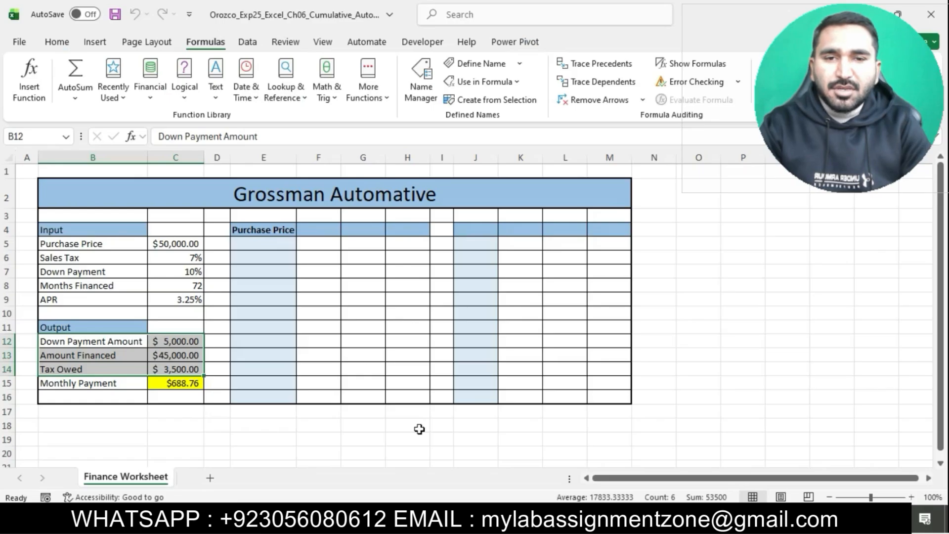
key(alt+Tab)
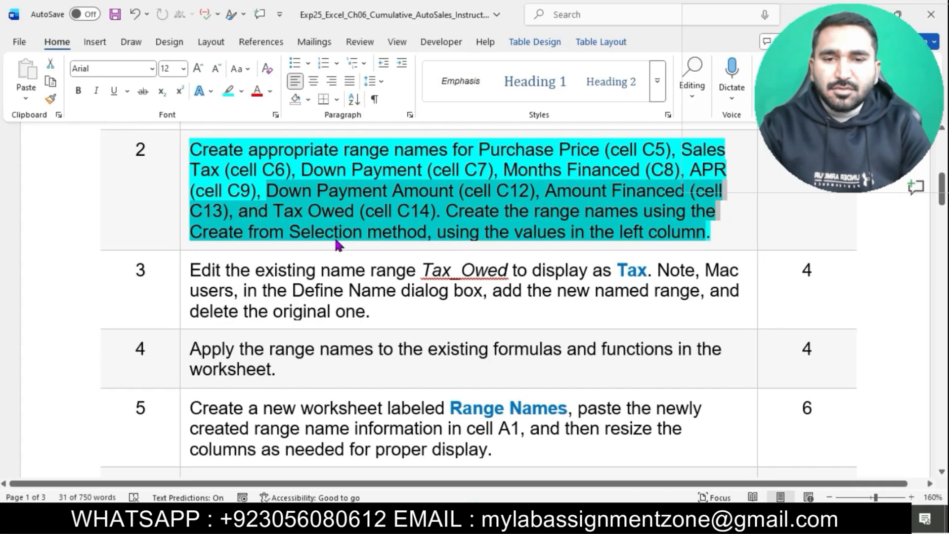
key(alt+Tab)
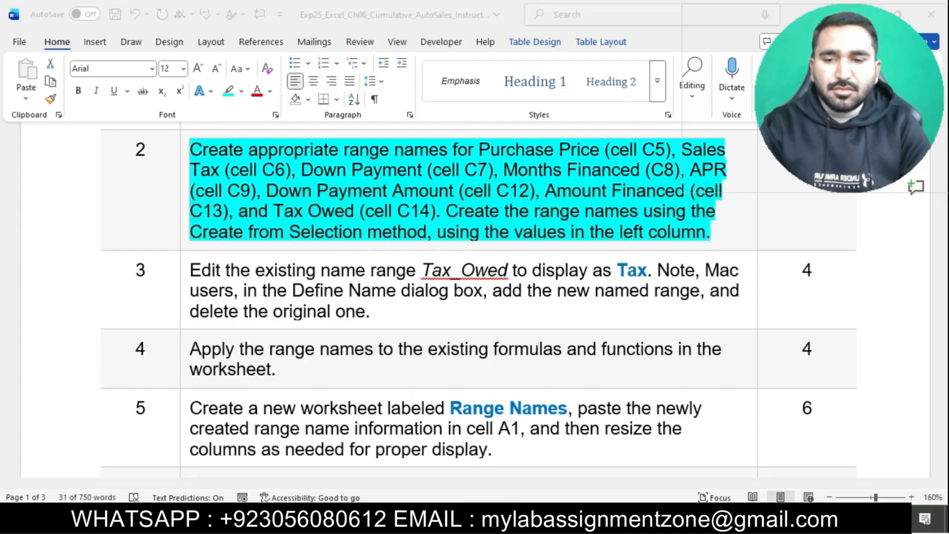
click(421, 82)
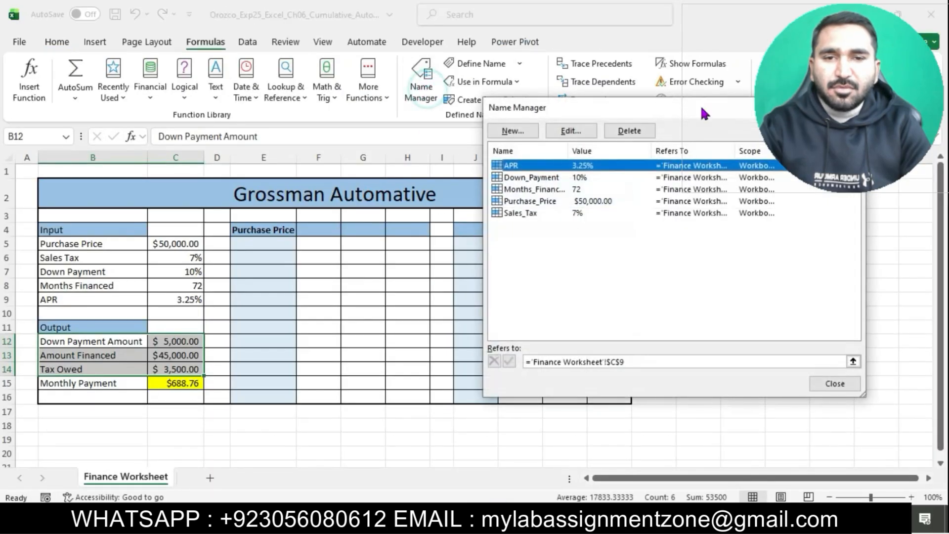
key(Escape)
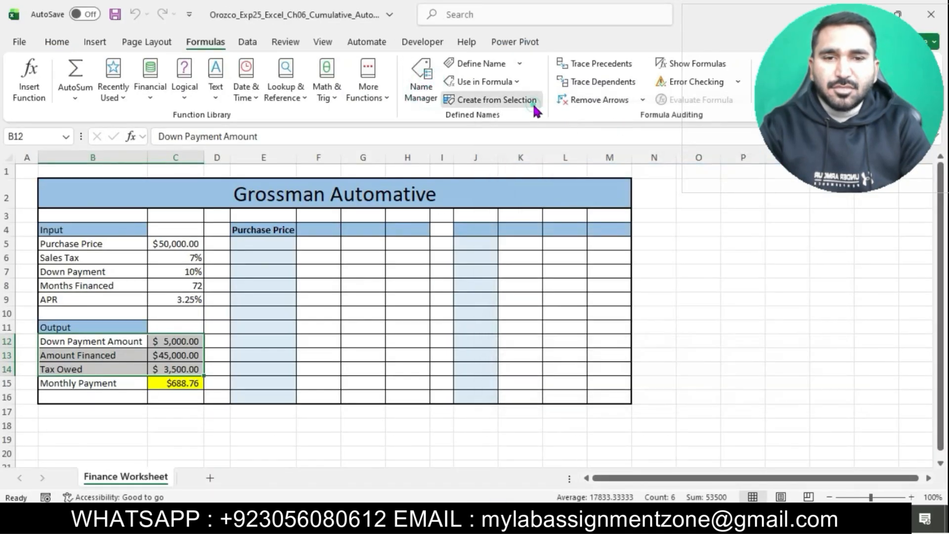
click(533, 102)
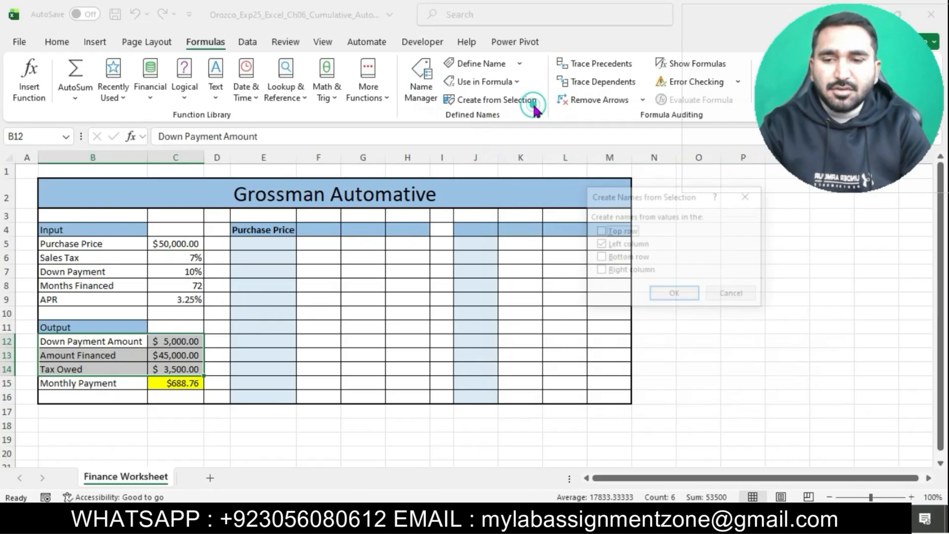
click(679, 297)
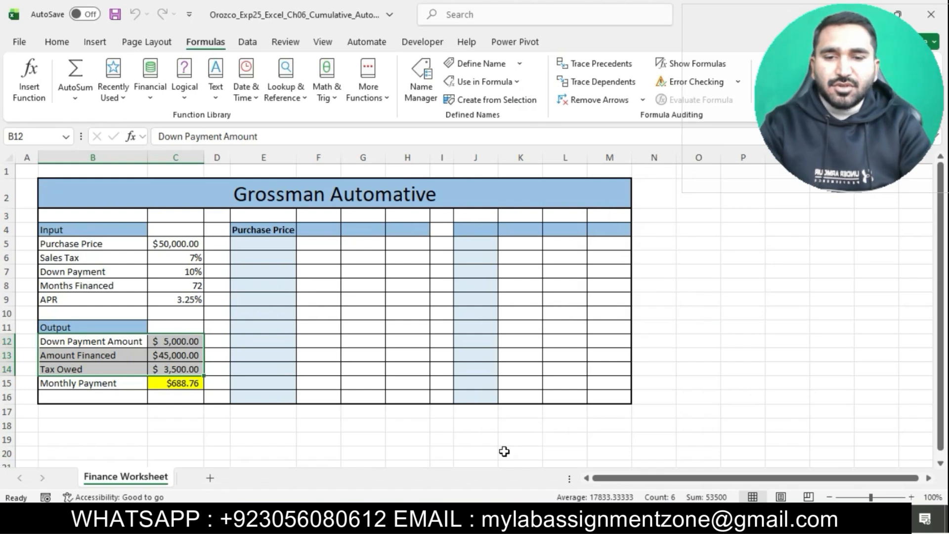
Return to the Word instructions, highlight the step 3 instruction text in turquoise, and select its first sentence
key(alt+Tab)
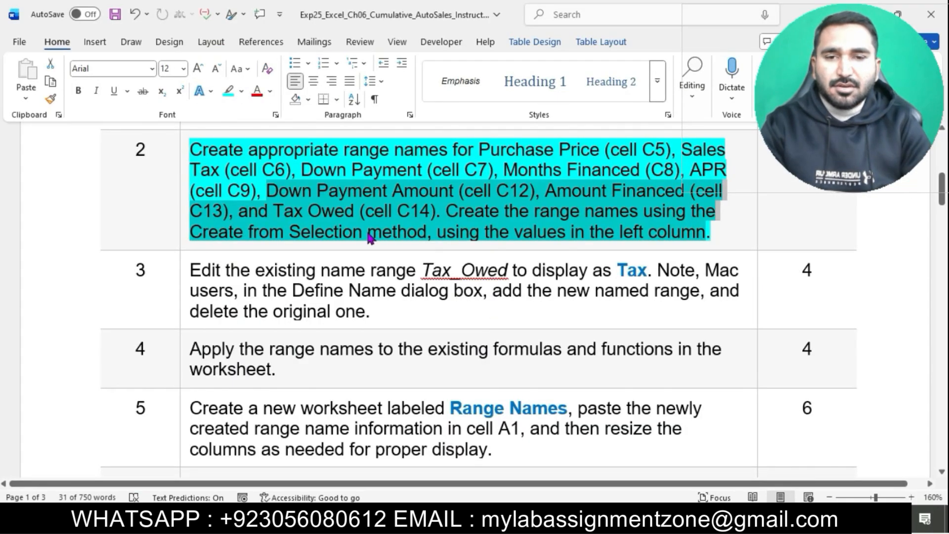
click(370, 237)
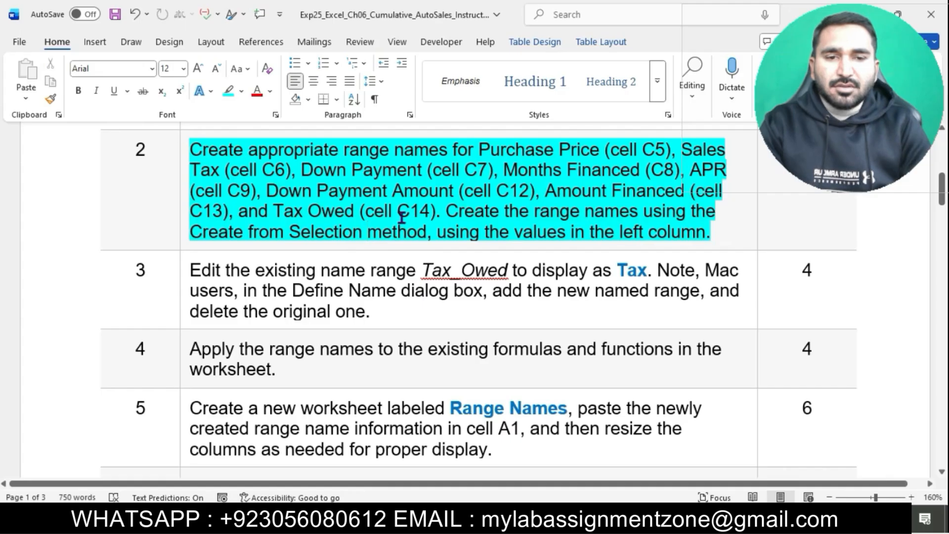
scroll(401, 218, down, 3)
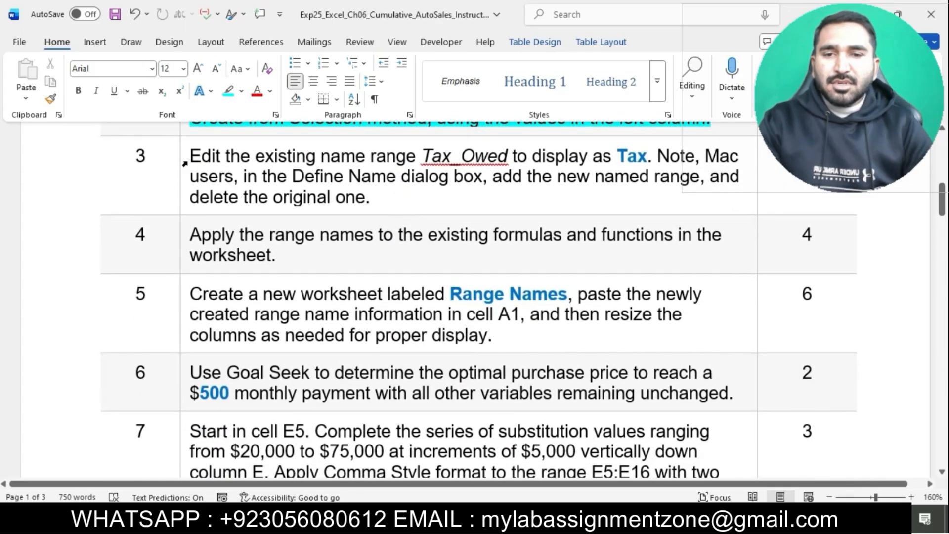
click(184, 164)
click(248, 140)
click(284, 196)
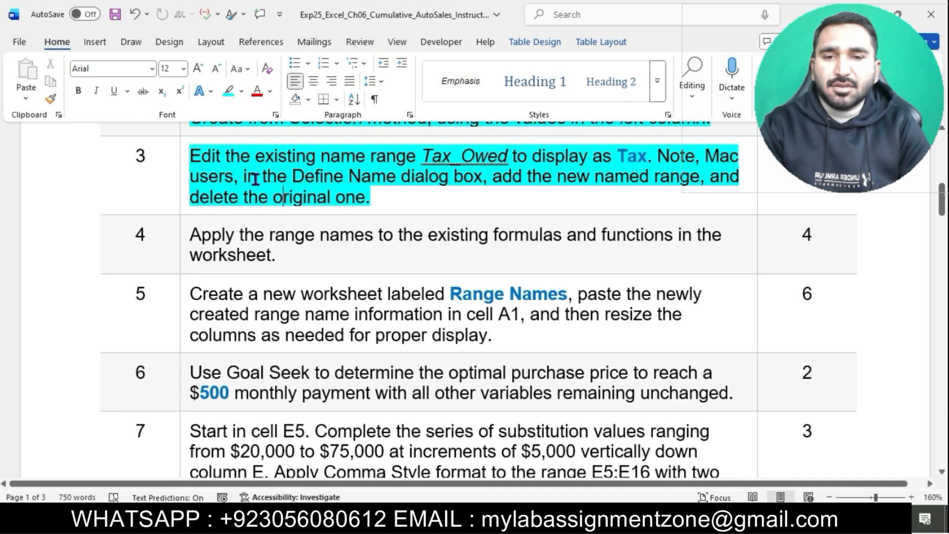
drag(190, 157, 663, 155)
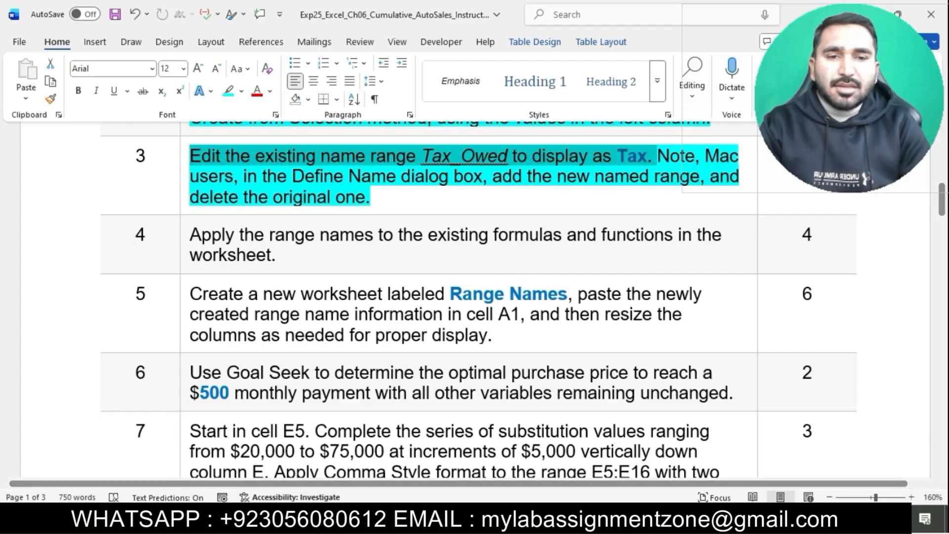
Switch to the Excel workbook and rename the existing range name Tax_Owed to Tax in the Name Manager
key(alt+Tab)
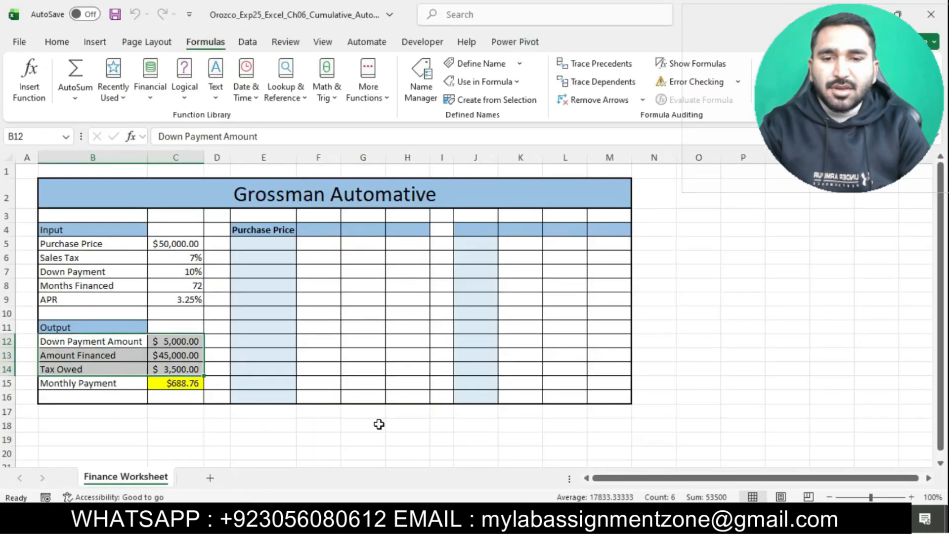
click(372, 438)
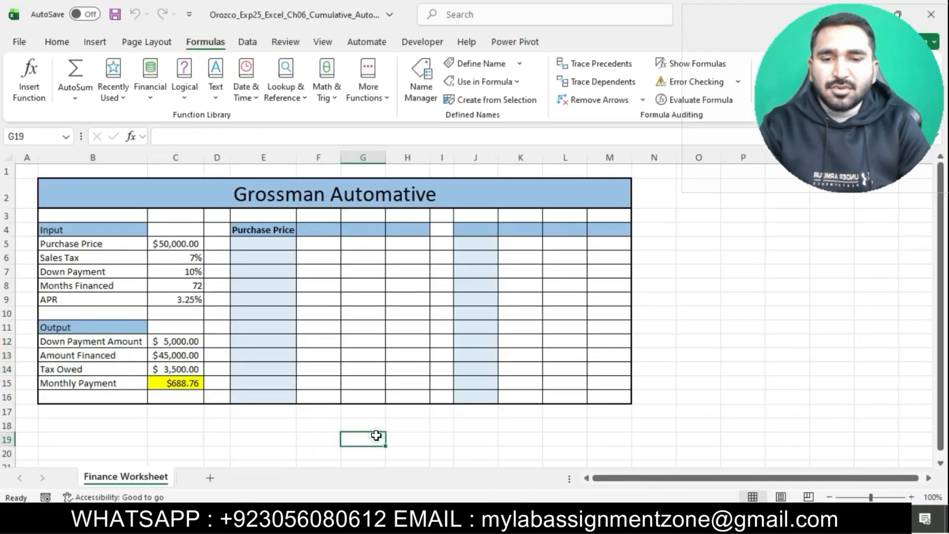
click(421, 82)
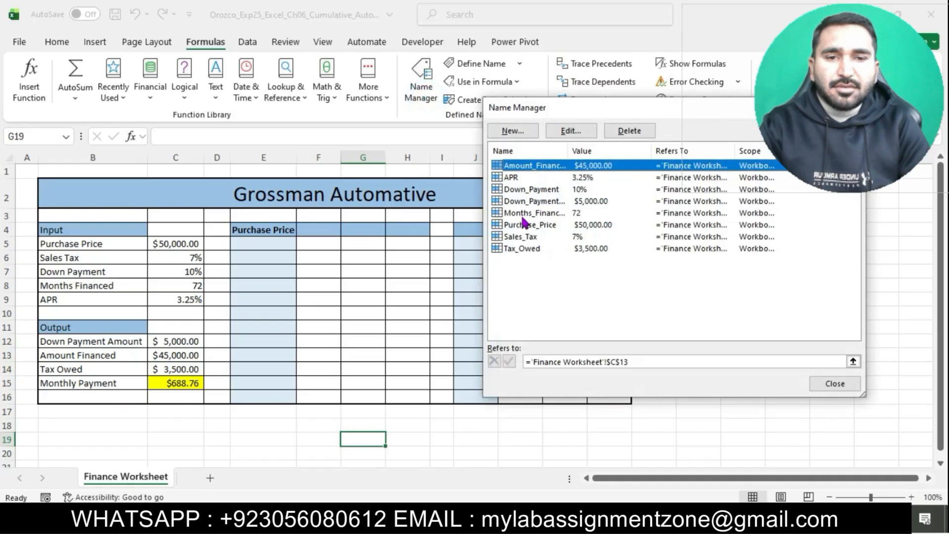
click(523, 250)
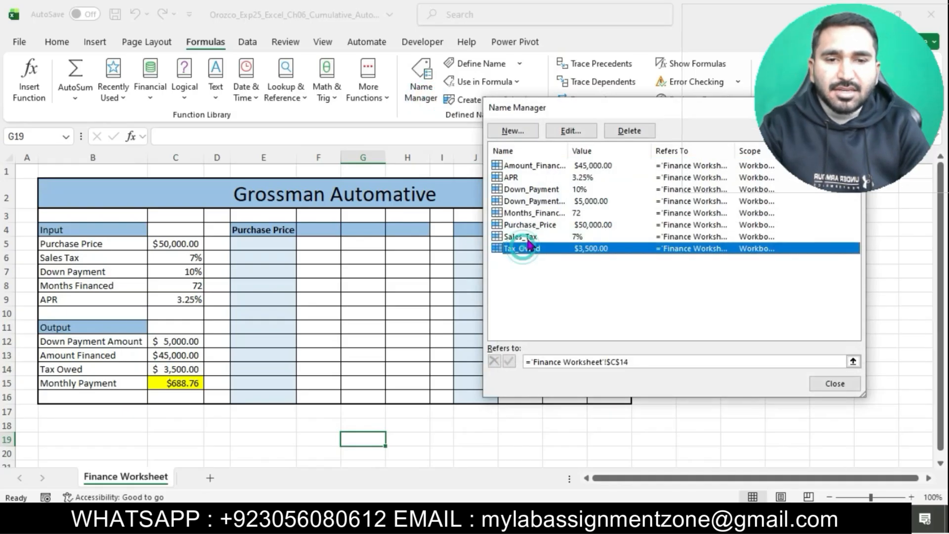
click(564, 132)
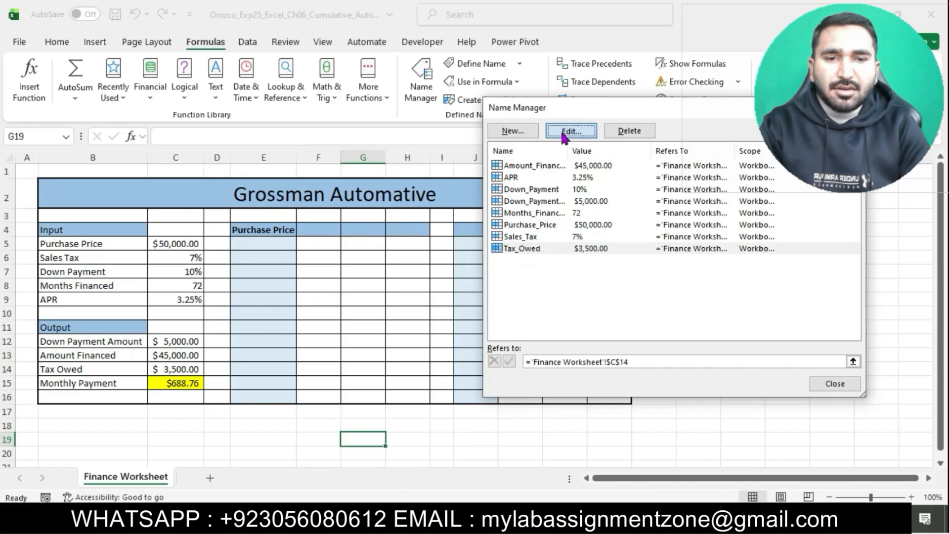
click(496, 519)
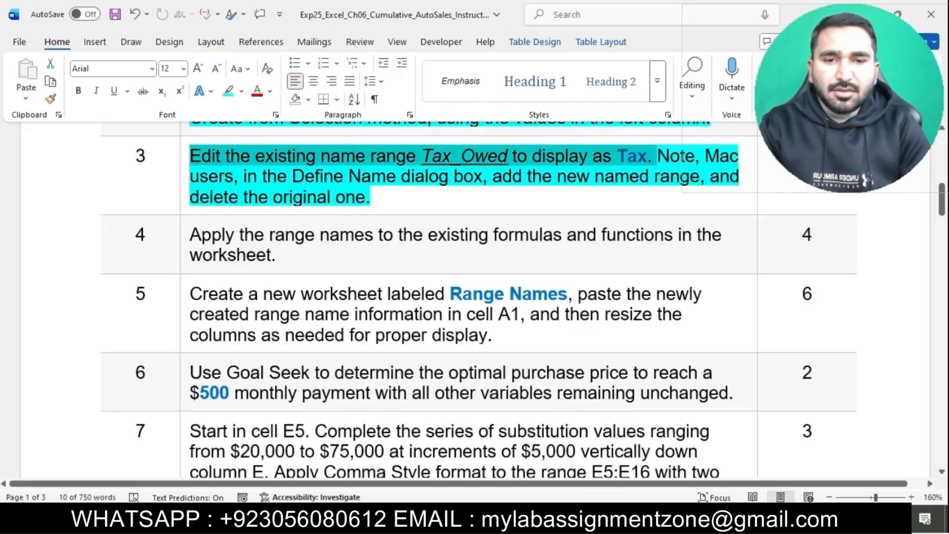
click(474, 520)
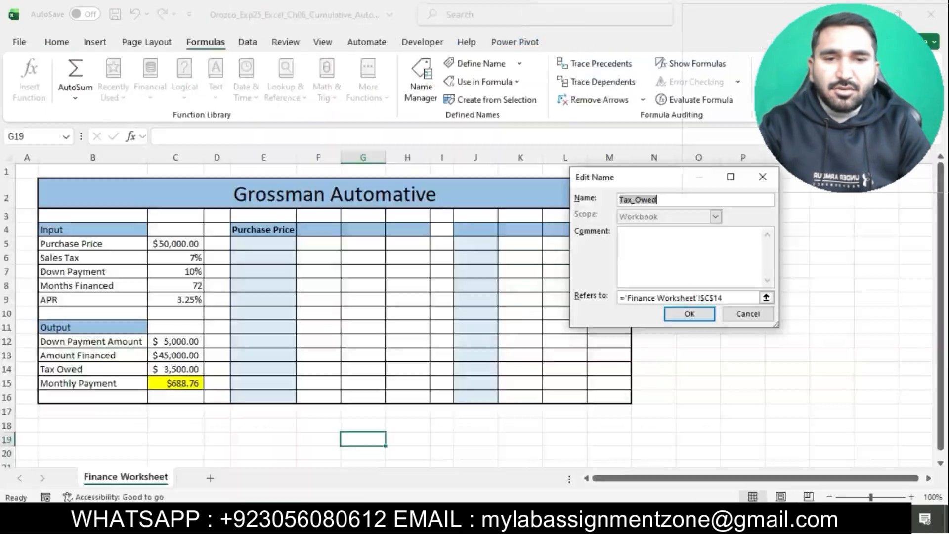
click(668, 200)
key(BackSpace)
key(BackSpace)
key(BackSpace)
key(BackSpace)
click(689, 314)
click(840, 384)
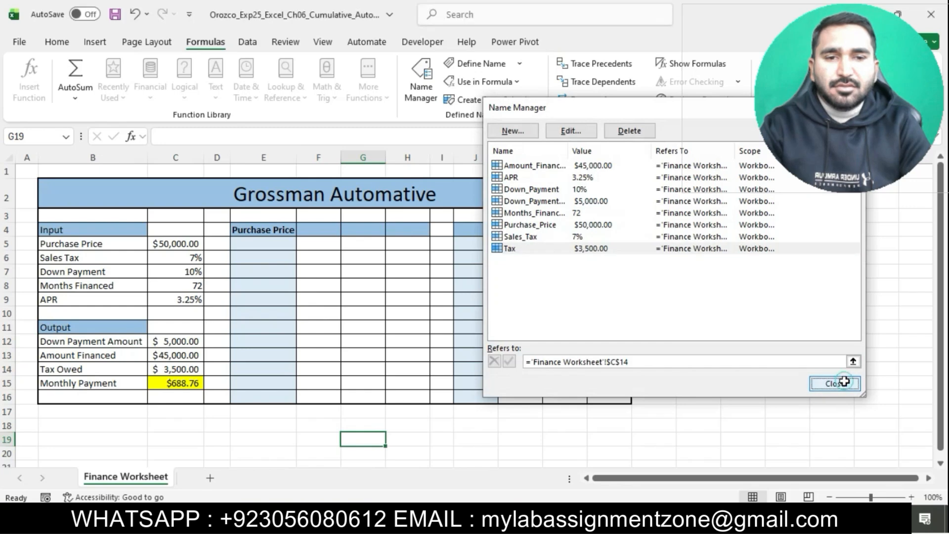
Return to the Word instructions and highlight the step 4 text about applying range names in turquoise
key(alt+Tab)
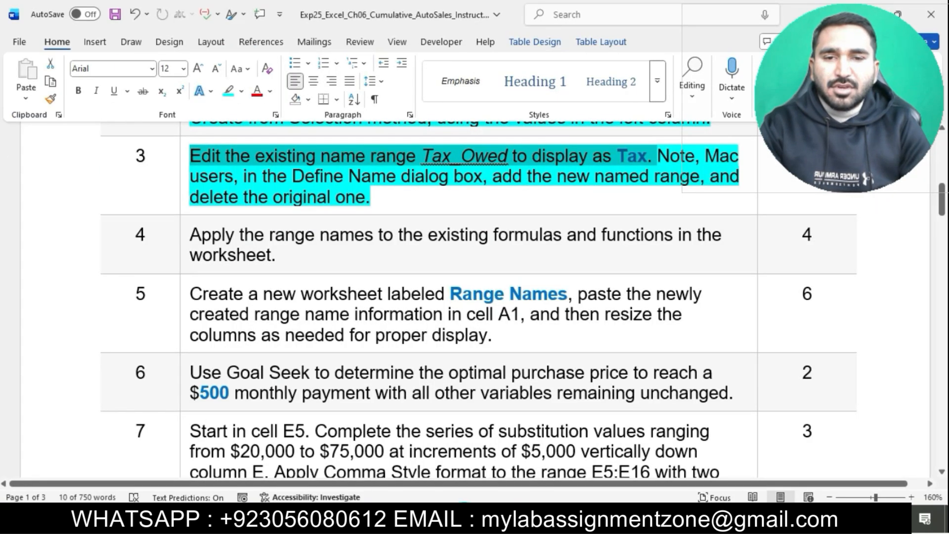
scroll(472, 214, down, 3)
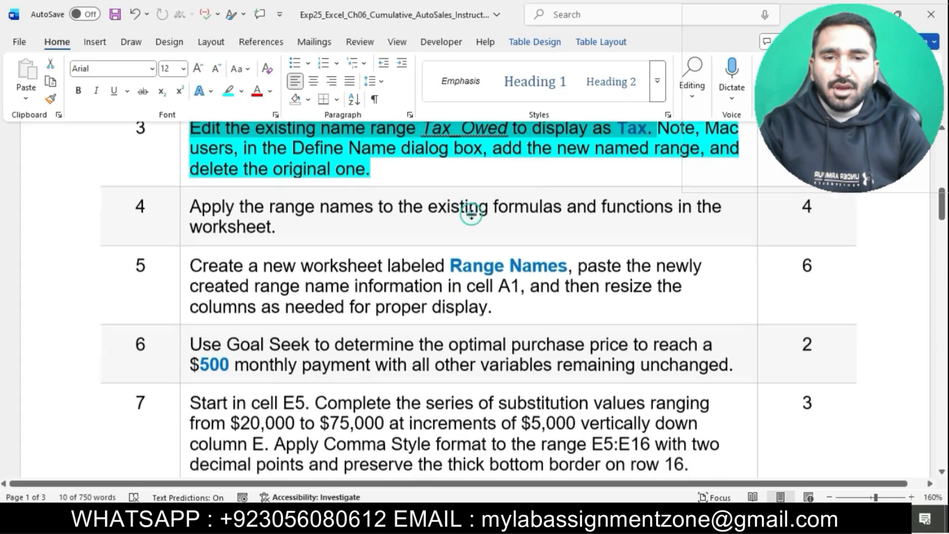
click(454, 186)
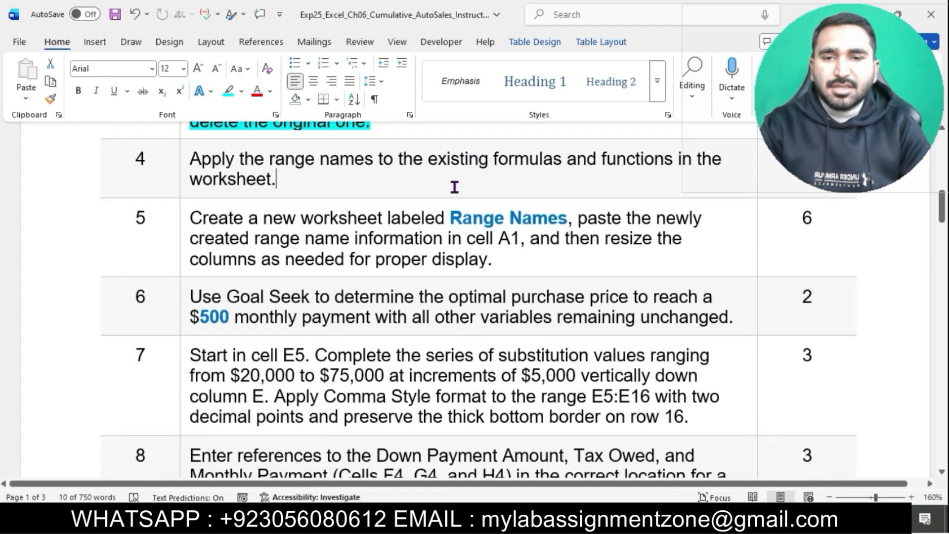
click(183, 161)
click(238, 133)
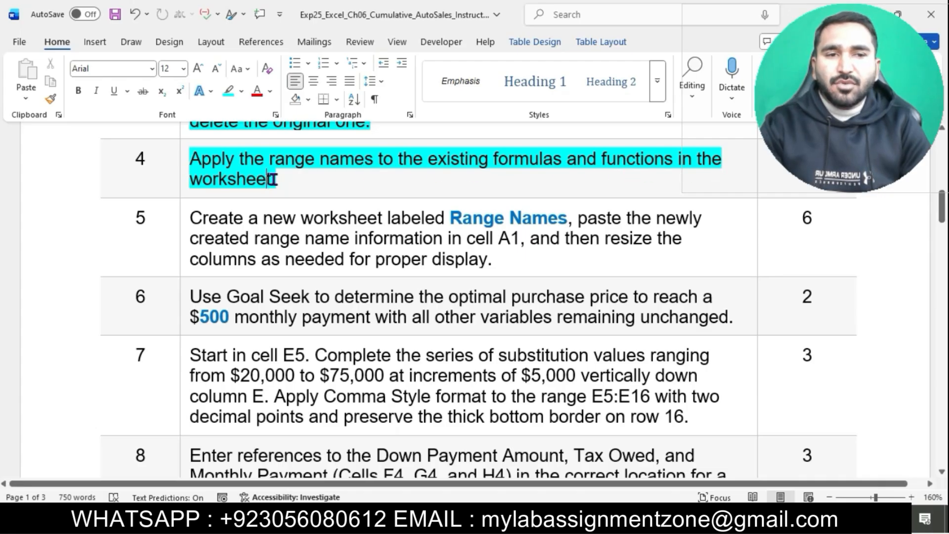
click(190, 159)
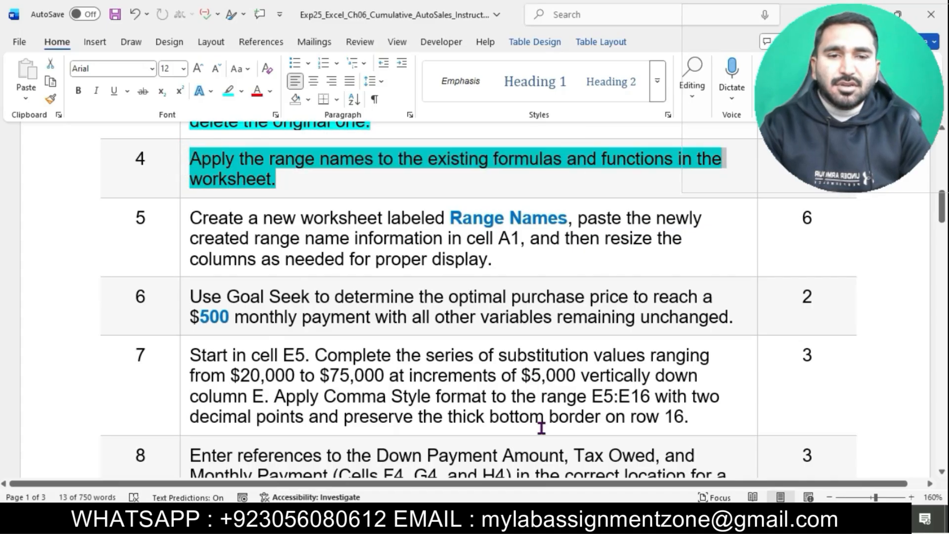
In the Excel workbook, replace the cell references in the C12 formula with range names so it reads =Purchase_Price*Down_Payment
click(492, 520)
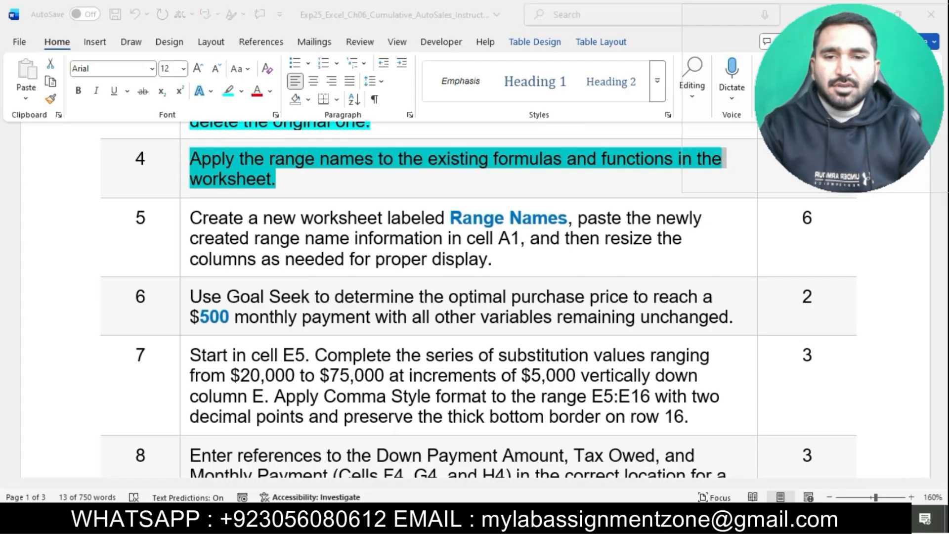
click(180, 343)
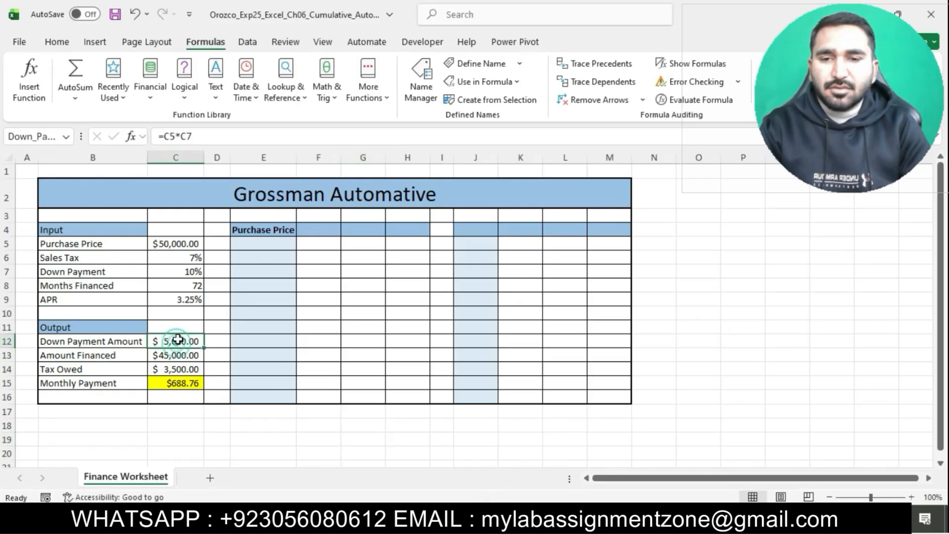
click(174, 135)
key(BackSpace)
key(BackSpace)
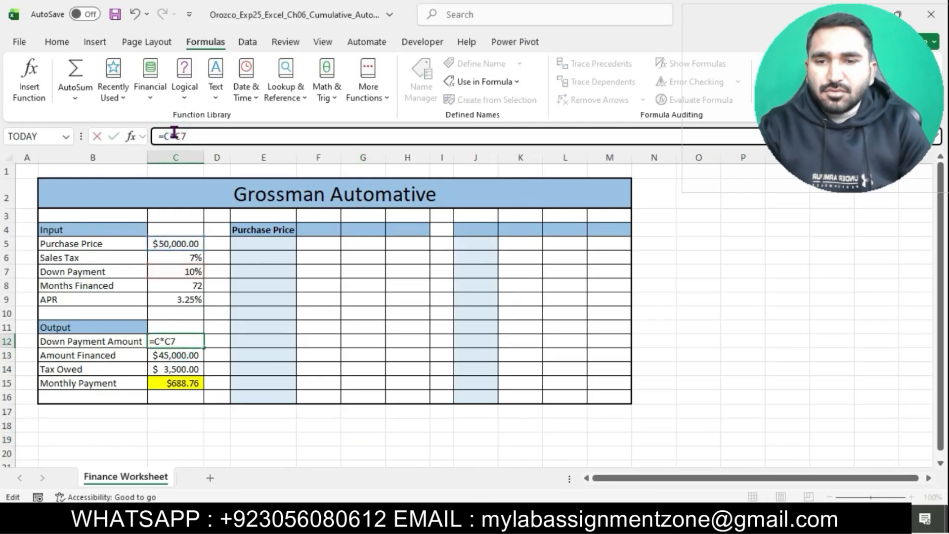
click(191, 243)
click(272, 135)
key(BackSpace)
key(BackSpace)
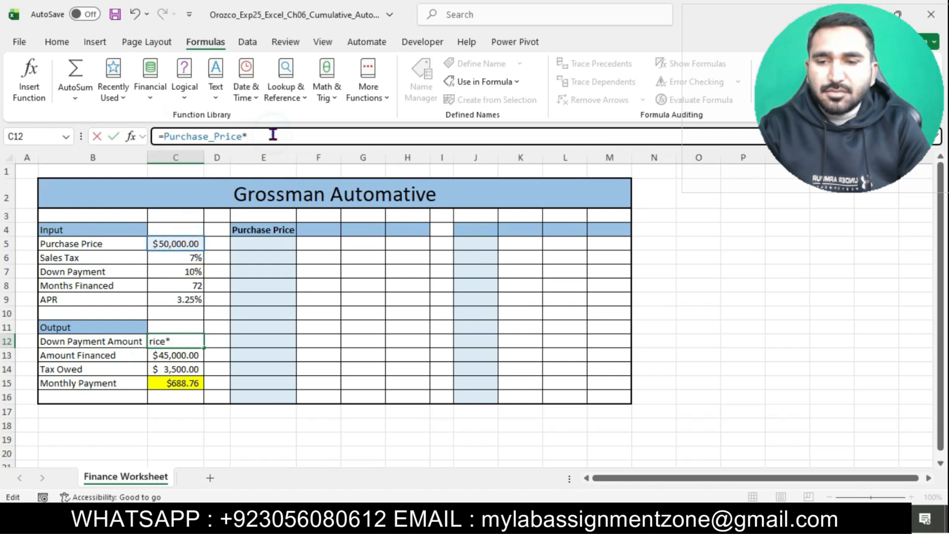
click(184, 271)
key(Return)
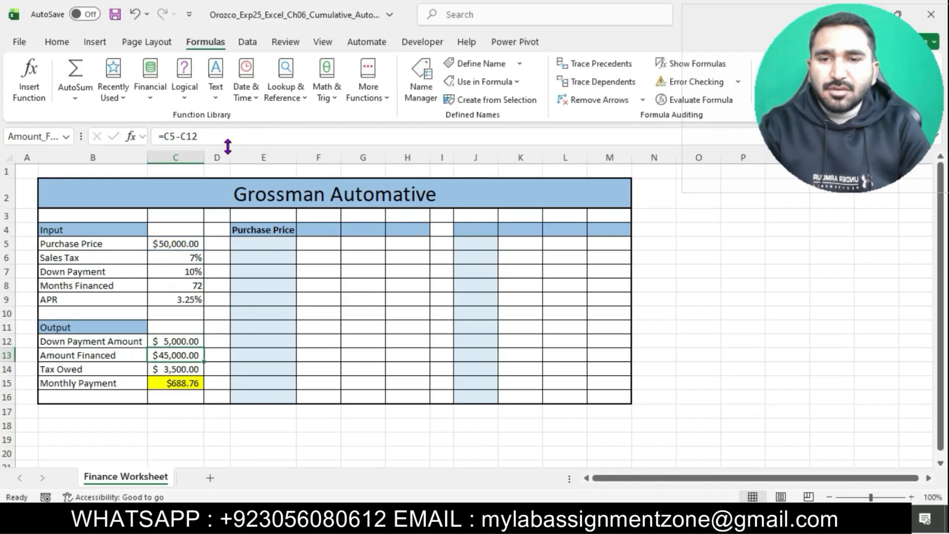
Replace the cell references in the Amount Financed formula in C13 with range names so it reads =Purchase_Price-Down_Payment_Amount
click(174, 137)
key(BackSpace)
key(BackSpace)
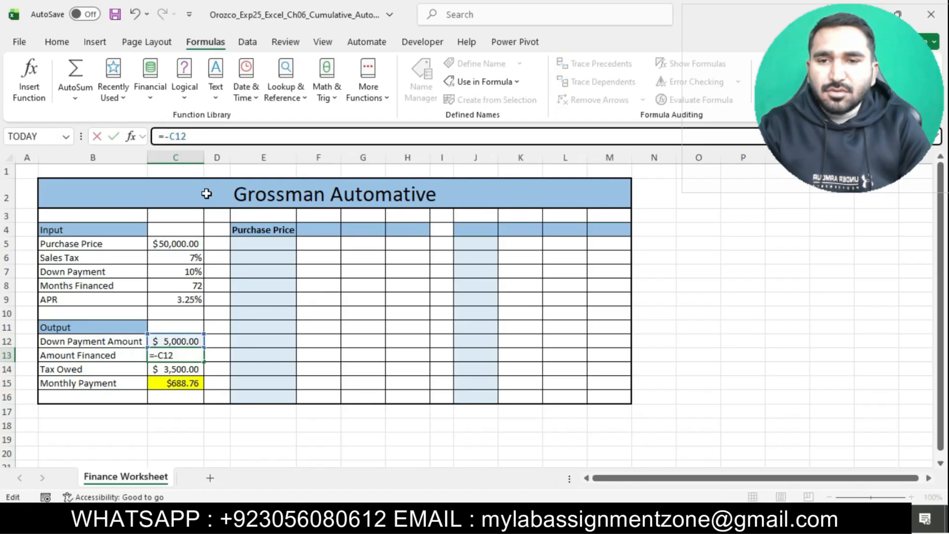
click(191, 246)
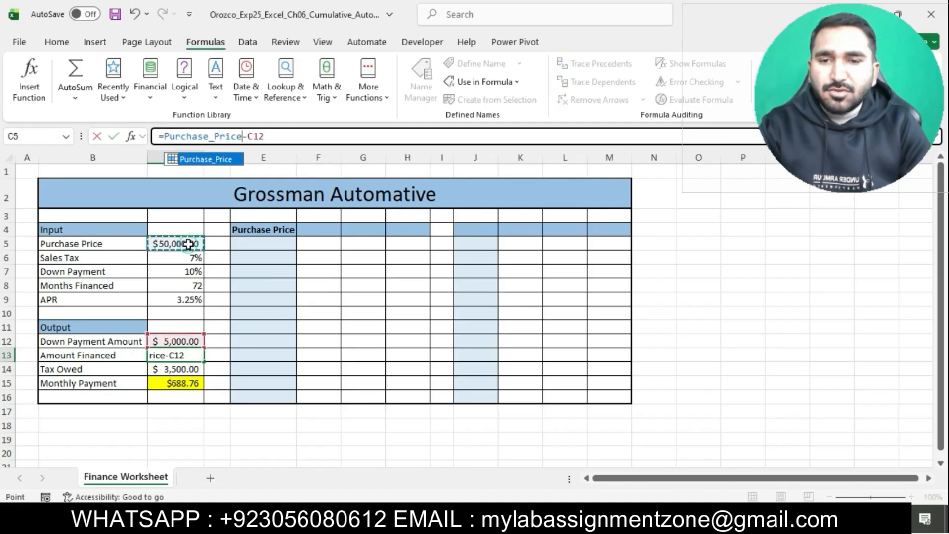
click(292, 140)
key(BackSpace)
key(BackSpace)
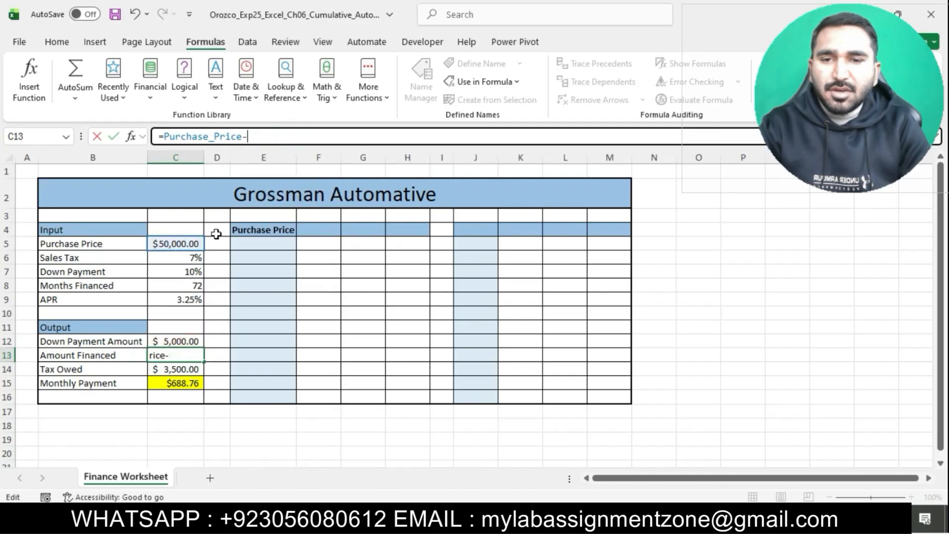
click(185, 340)
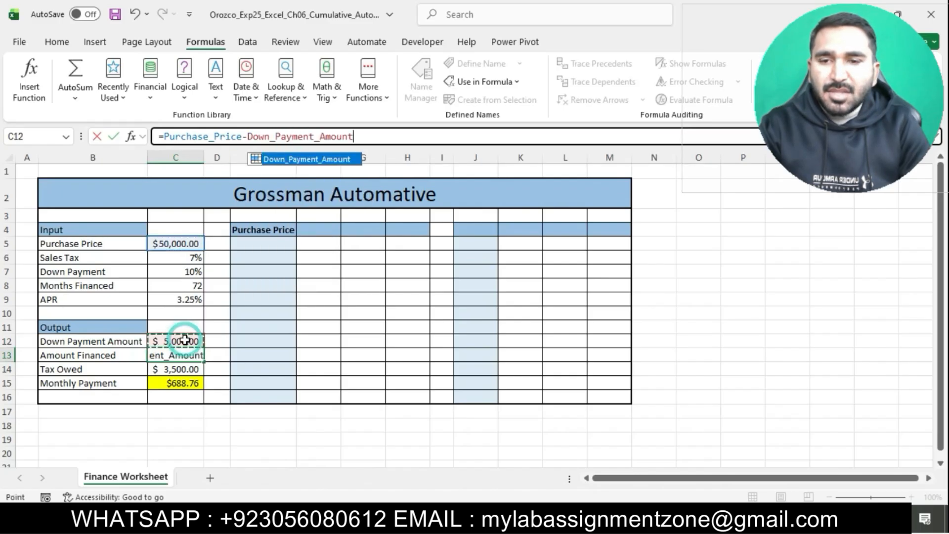
key(Return)
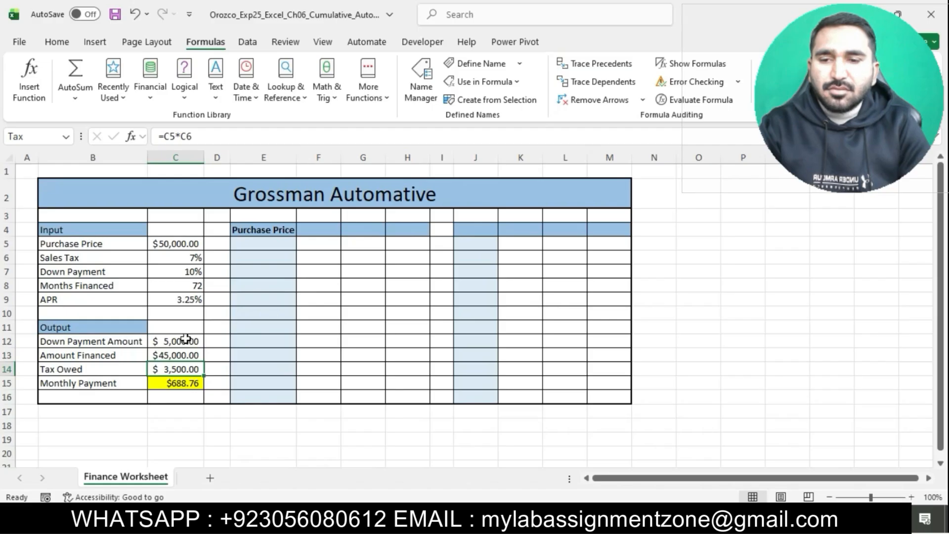
Replace the cell references in the Tax Owed formula in C14 with range names so it reads =Purchase_Price*Sales_Tax
click(177, 137)
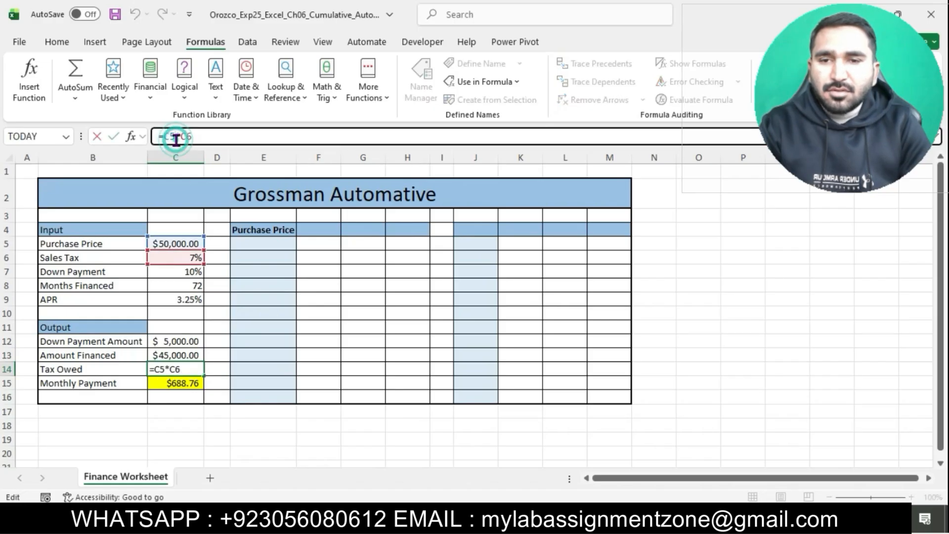
key(BackSpace)
key(BackSpace)
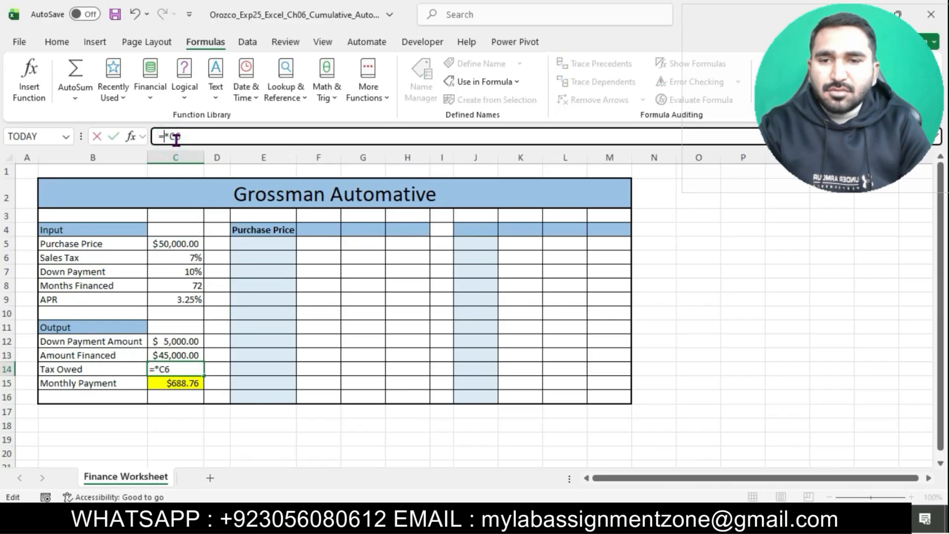
click(179, 241)
click(271, 136)
key(BackSpace)
key(BackSpace)
click(193, 256)
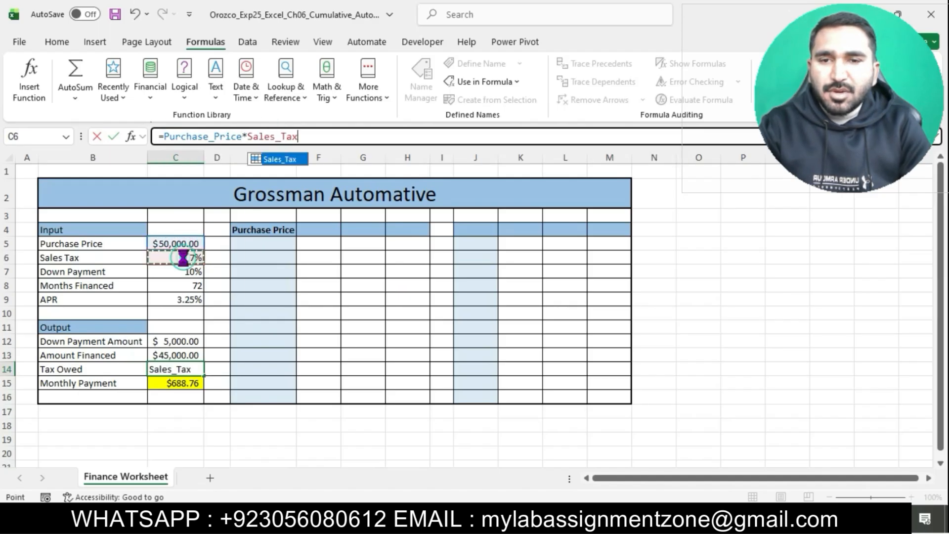
key(Return)
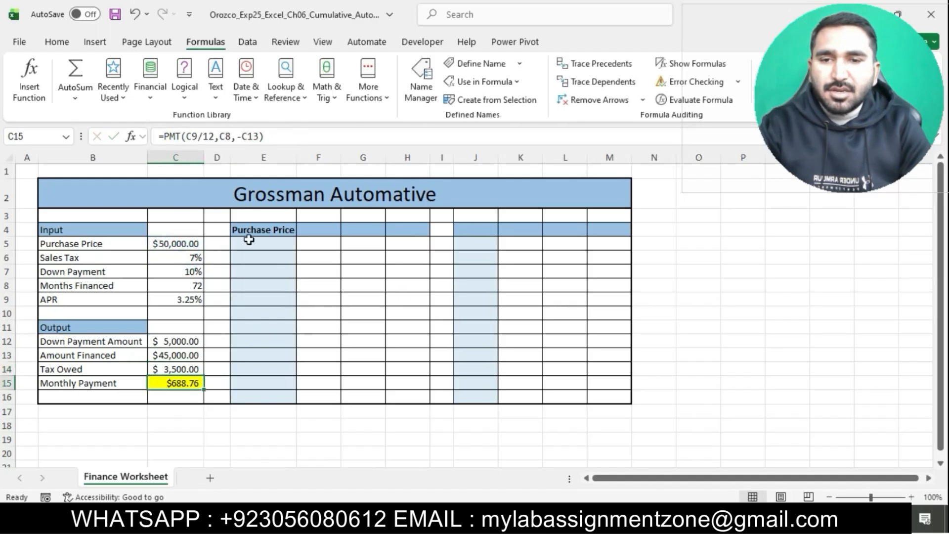
Replace the cell references in the Monthly Payment formula in C15 with range names so it reads =PMT(APR/12,Months_Financed,-Amount_Financed)
click(198, 136)
key(BackSpace)
key(BackSpace)
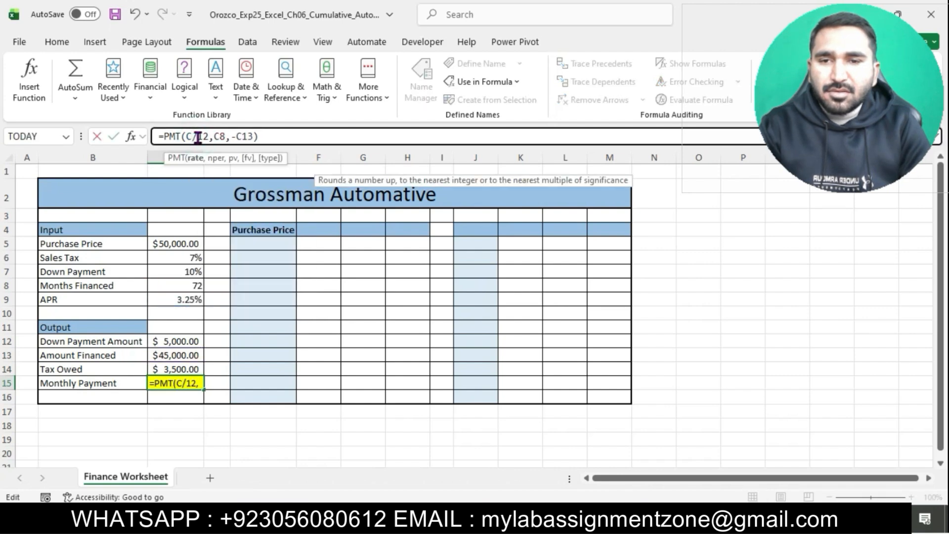
click(185, 299)
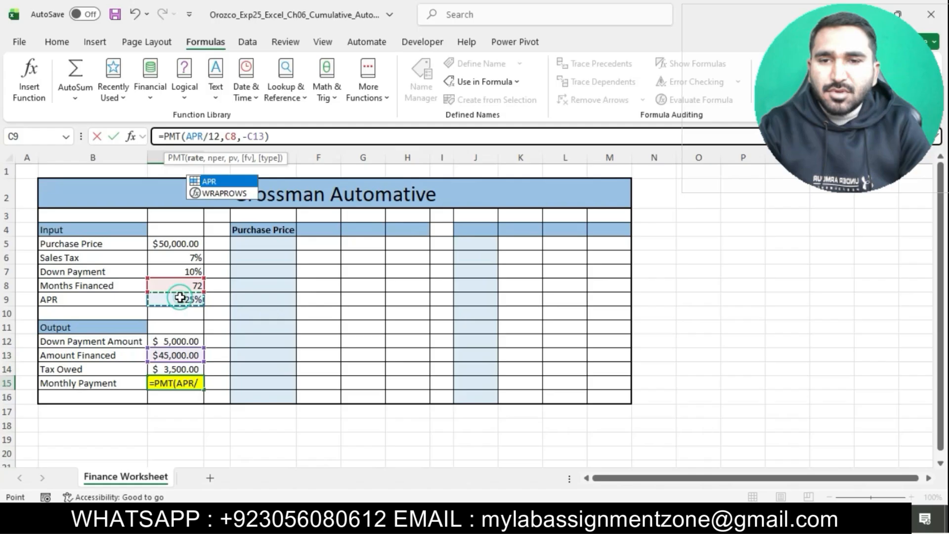
click(236, 137)
key(BackSpace)
key(BackSpace)
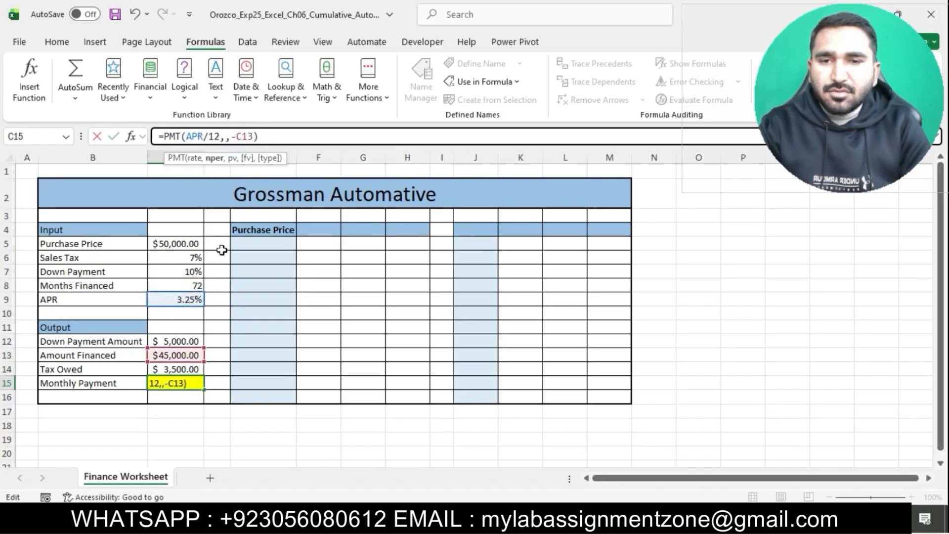
click(188, 285)
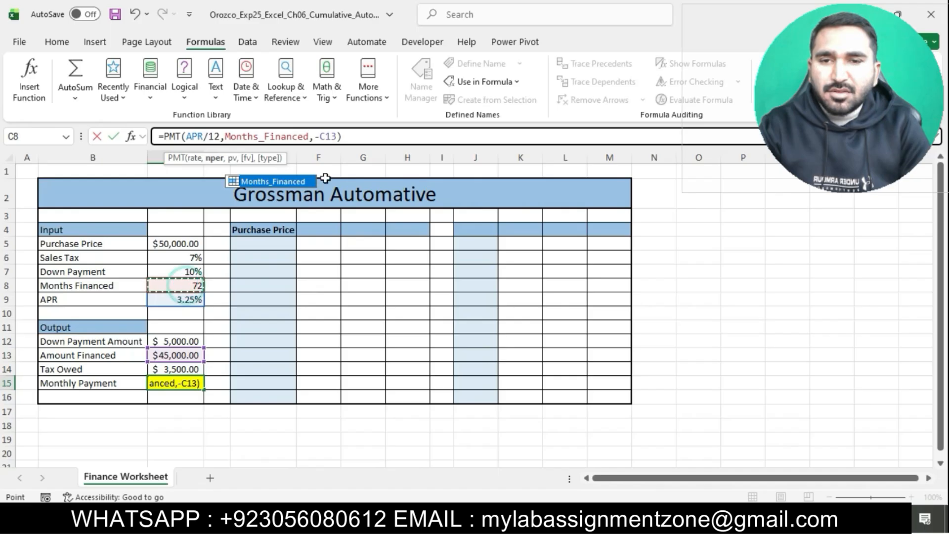
click(338, 136)
key(BackSpace)
key(BackSpace)
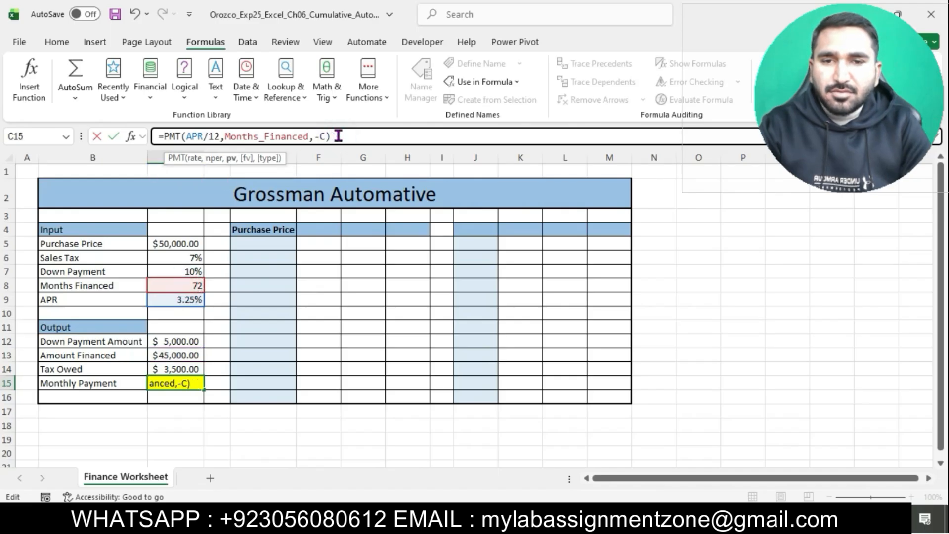
click(186, 359)
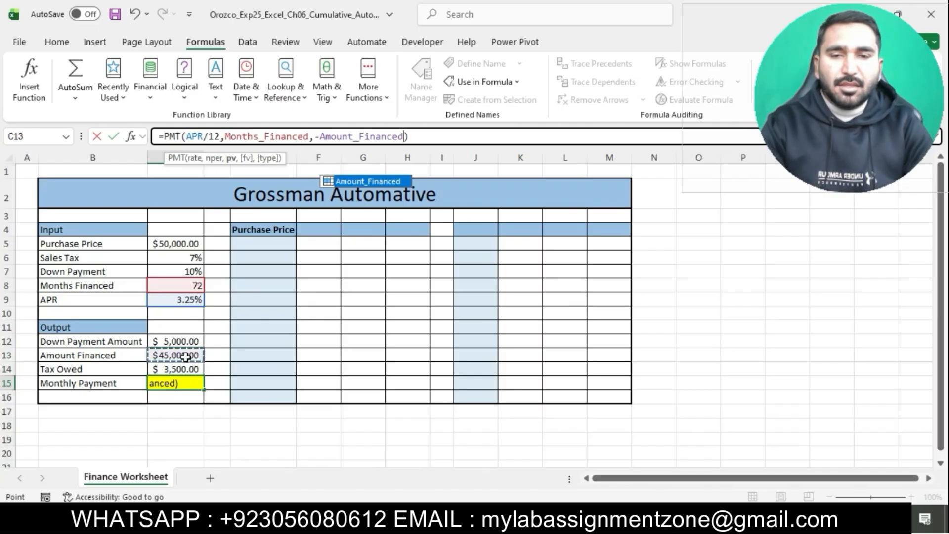
key(Return)
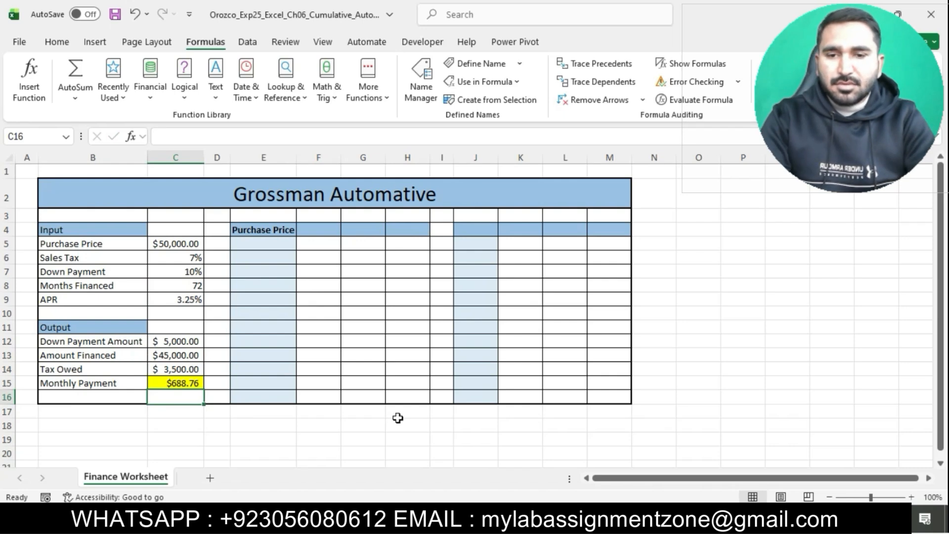
Switch to the Word instructions and highlight the step 5 text about the Range Names worksheet in turquoise
click(475, 516)
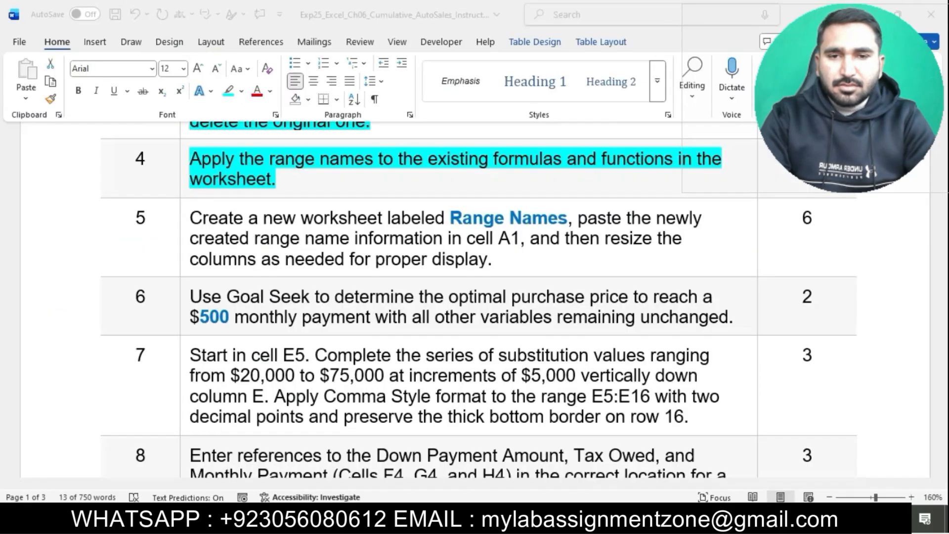
click(415, 178)
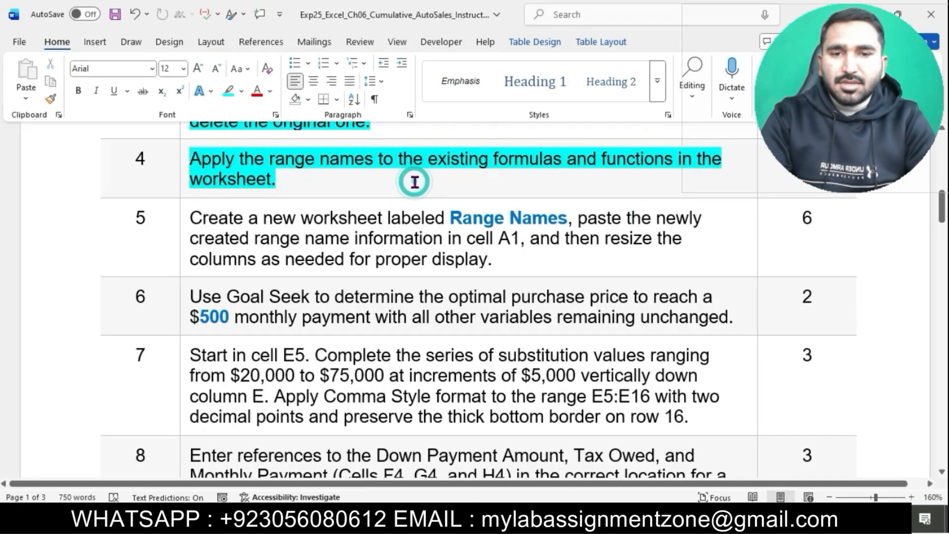
scroll(415, 182, down, 1)
scroll(415, 182, down, 2)
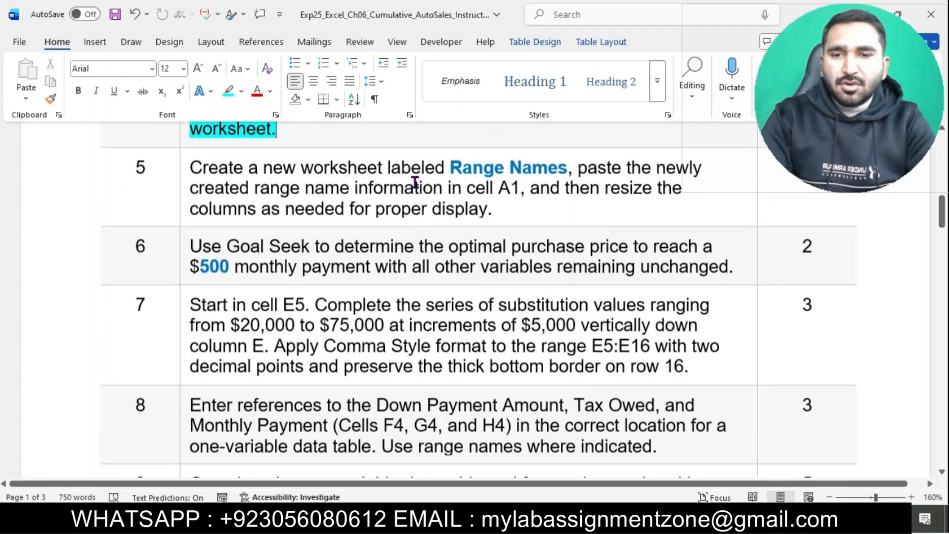
click(187, 151)
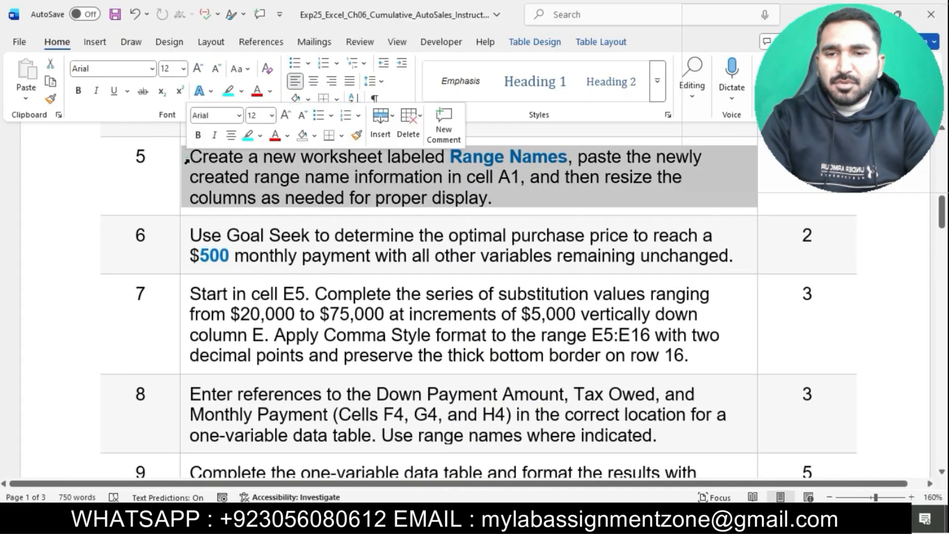
click(249, 137)
click(281, 177)
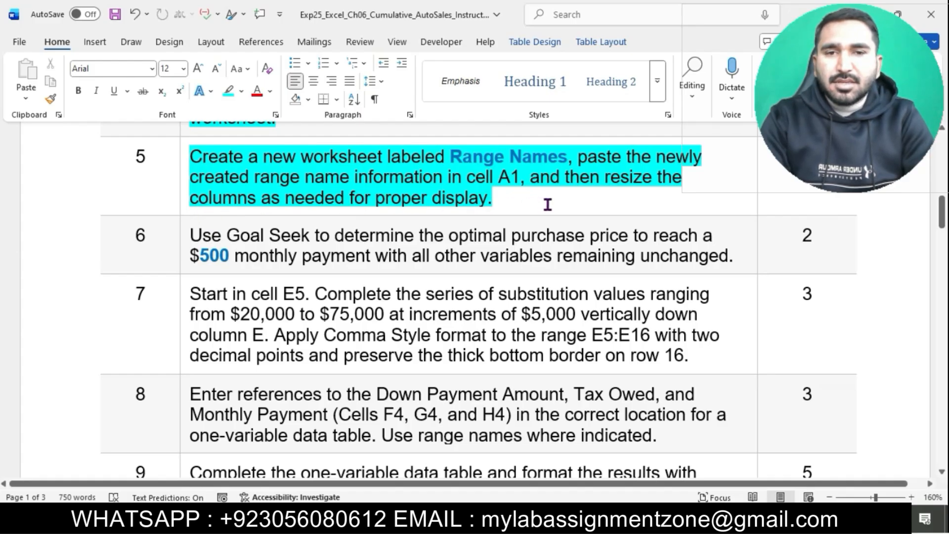
Mark the new-worksheet phrase in step 5, then switch to the Excel workbook and add a new worksheet after Finance Worksheet
double_click(195, 157)
drag(304, 154, 418, 161)
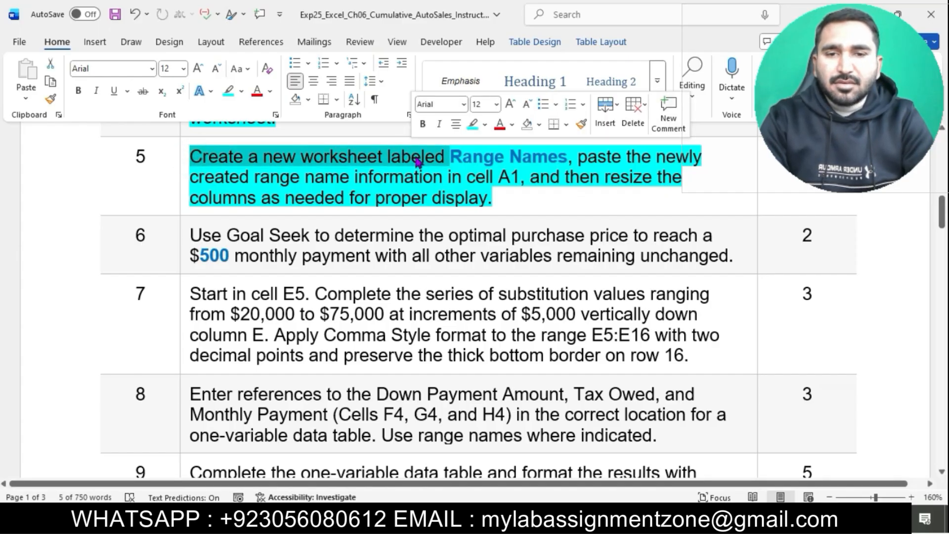
click(357, 518)
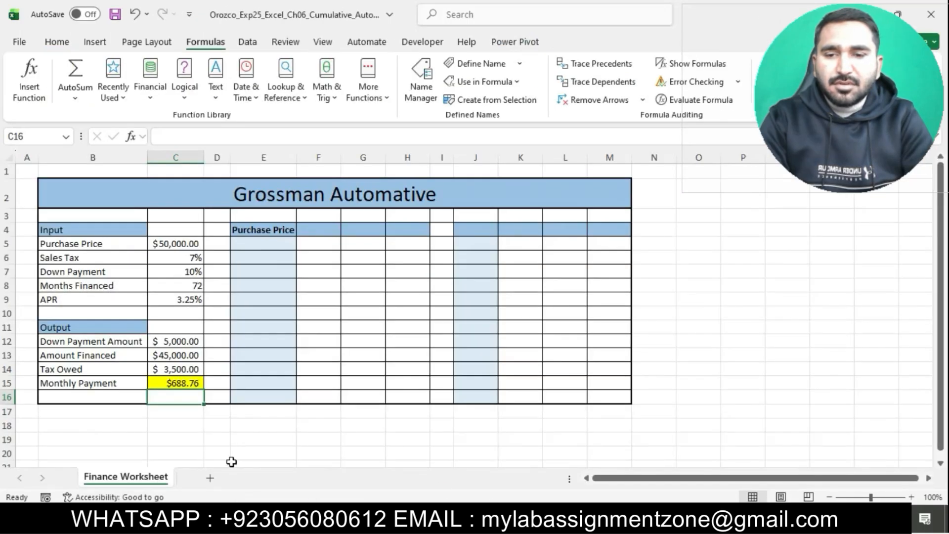
click(210, 478)
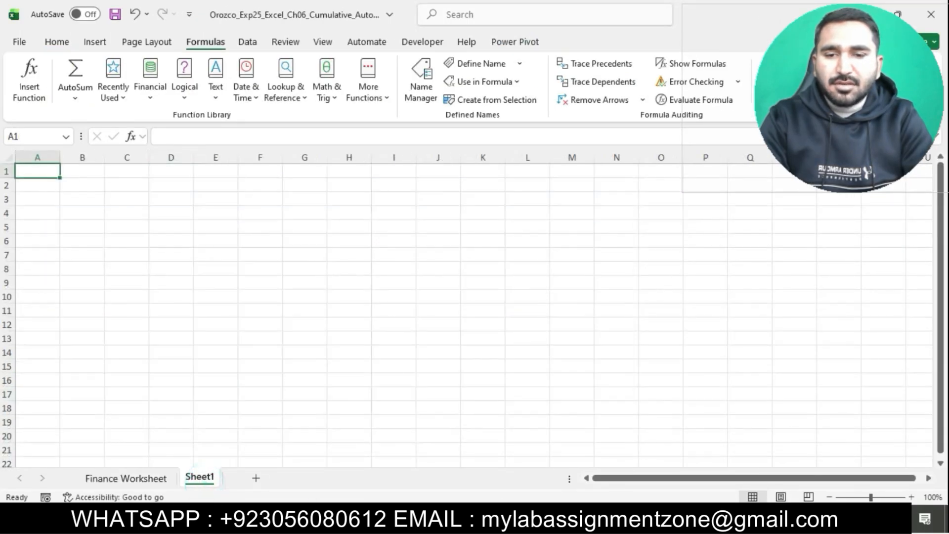
Select the sheet name in step 5 of the Word instructions and rename the new Excel worksheet as Range Names
click(336, 518)
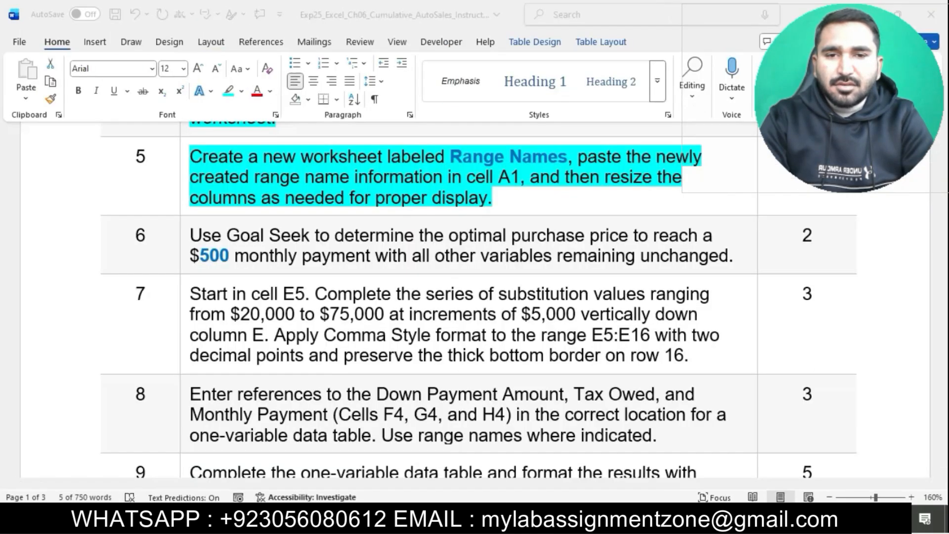
click(455, 161)
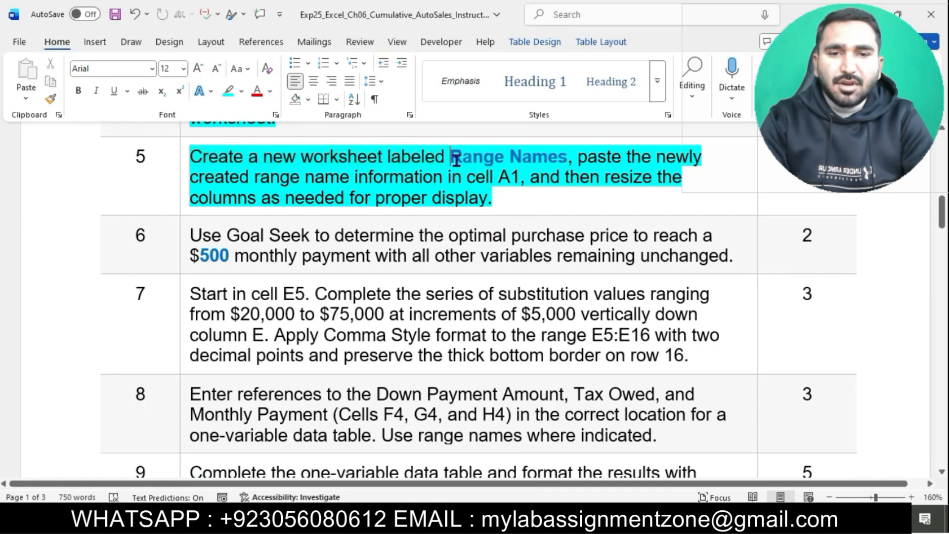
drag(455, 161, 551, 157)
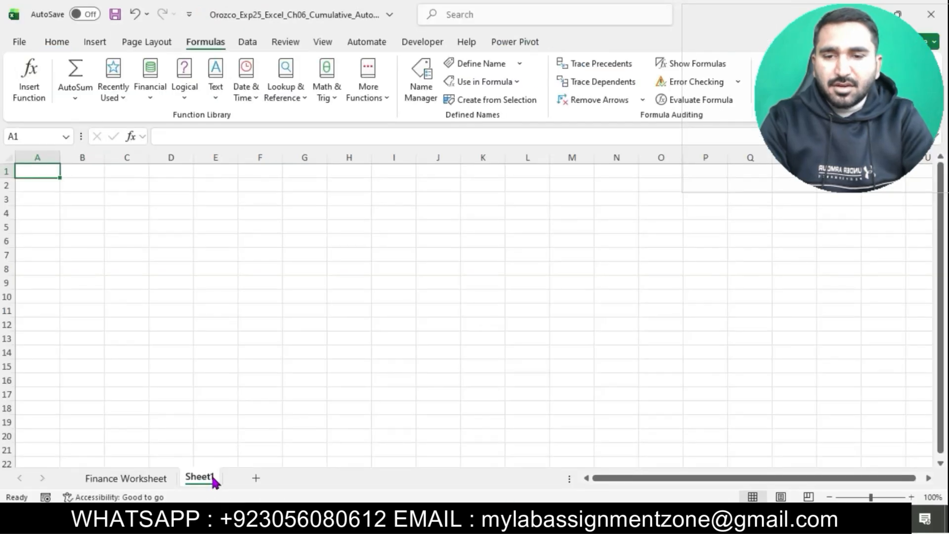
right_click(215, 482)
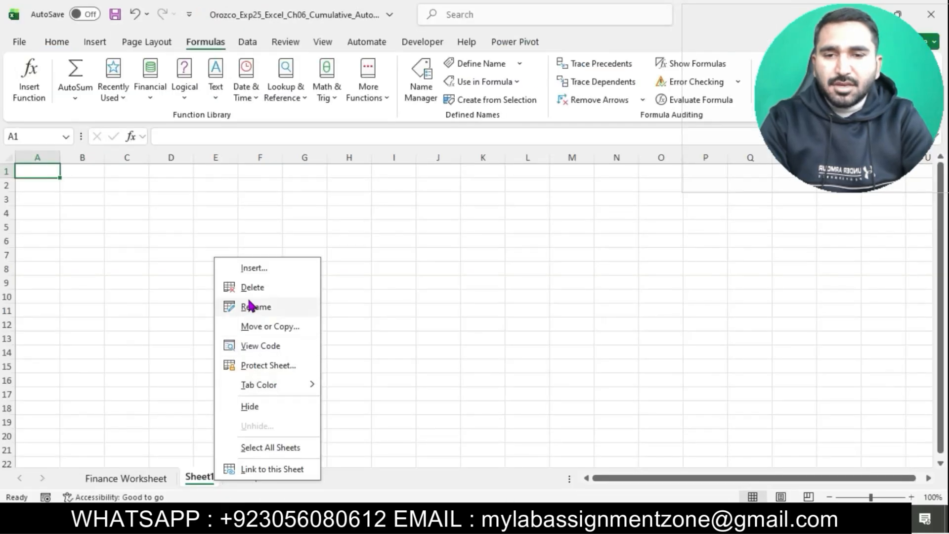
click(253, 308)
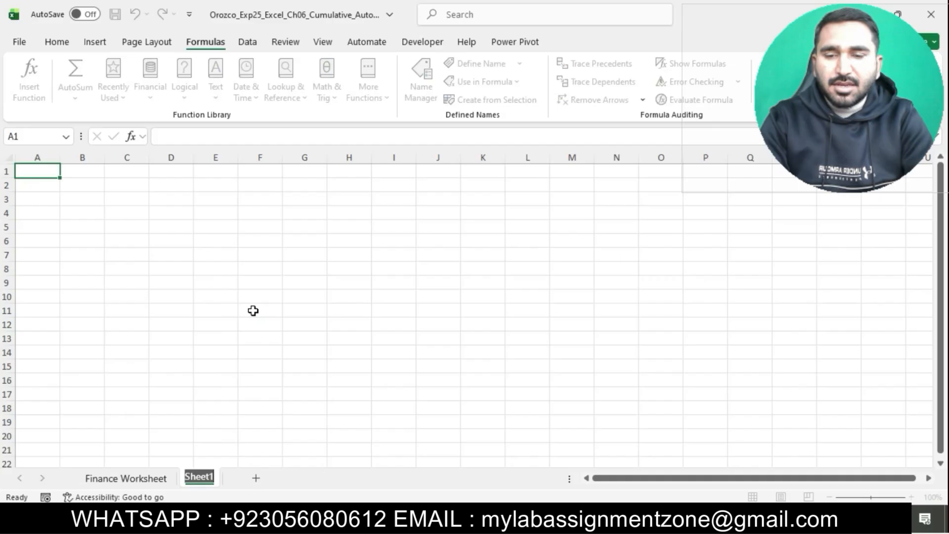
text(Range Names)
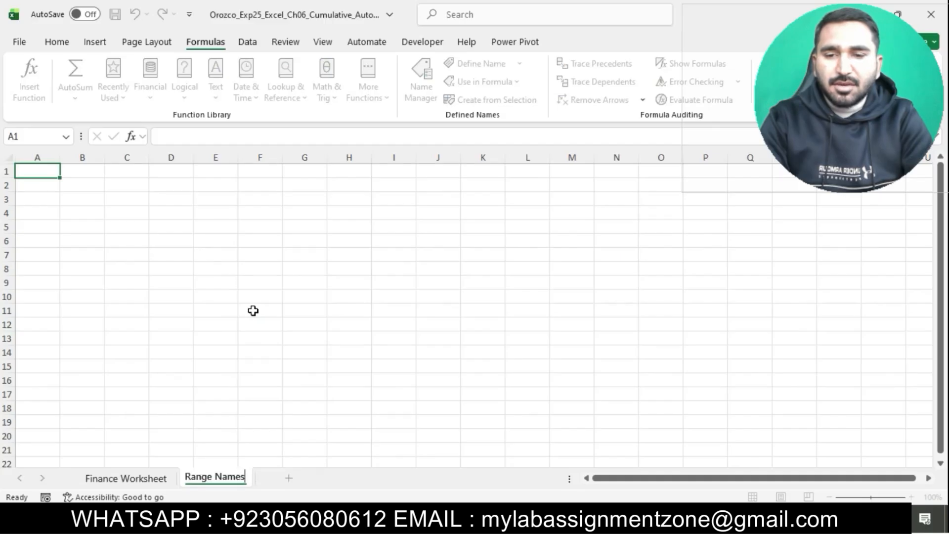
click(253, 310)
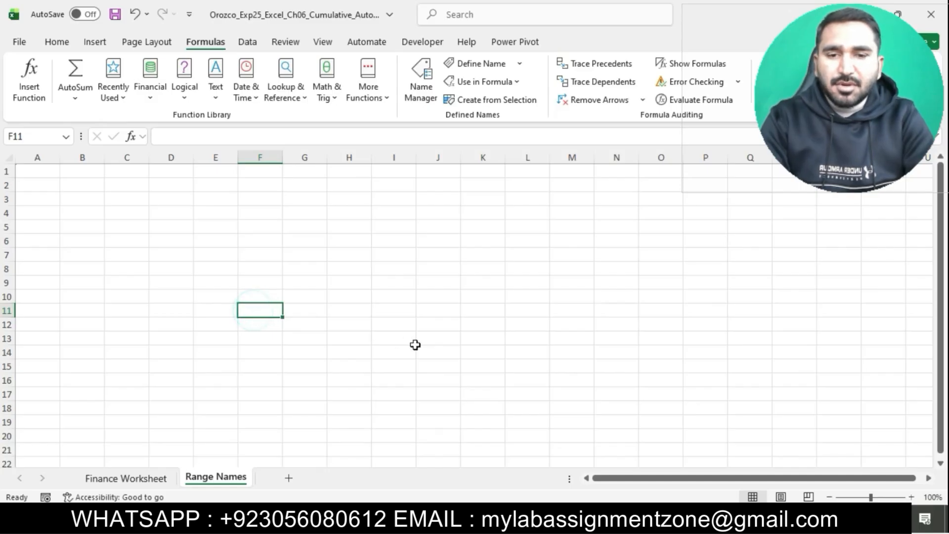
Check the paste instruction in Word's step 5, then paste the full list of range names into the Range Names sheet starting at A1
click(464, 517)
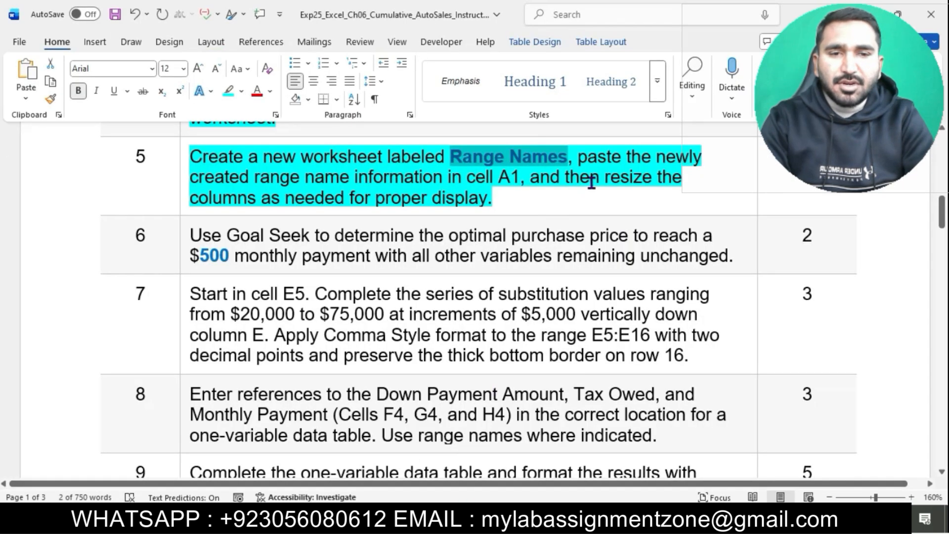
drag(583, 156, 522, 178)
key(alt+Tab)
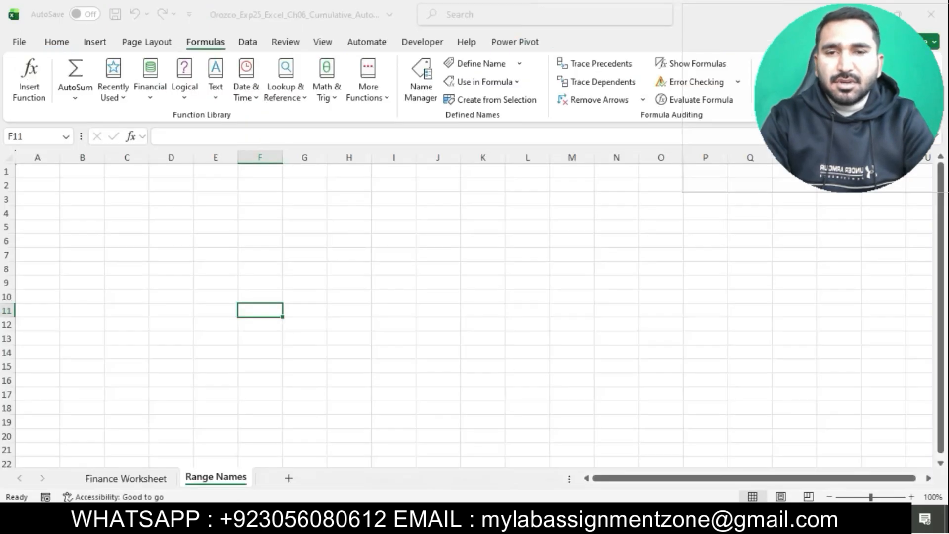
click(32, 174)
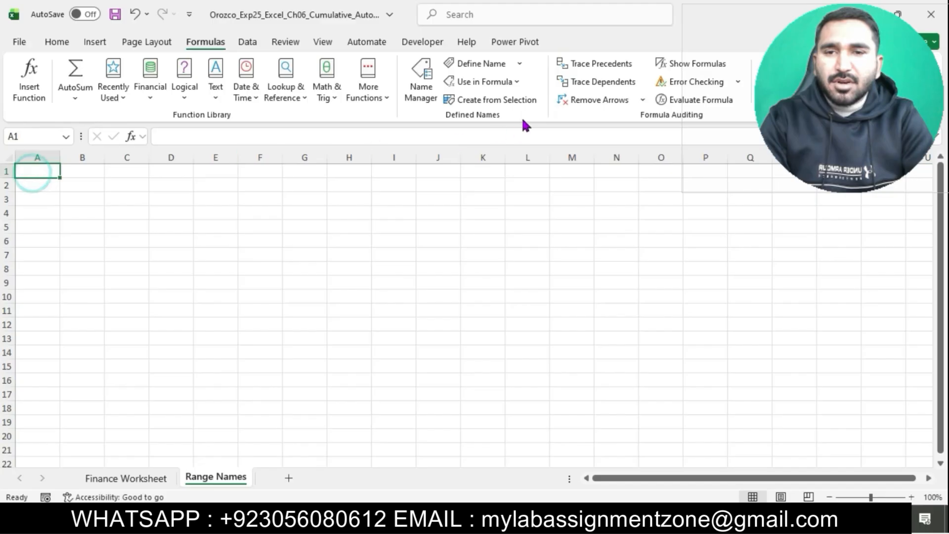
click(518, 82)
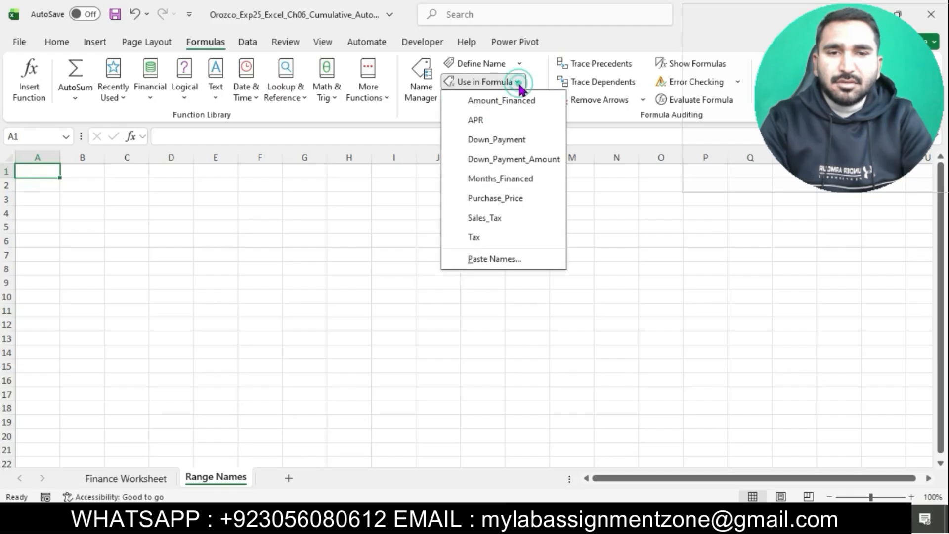
click(493, 257)
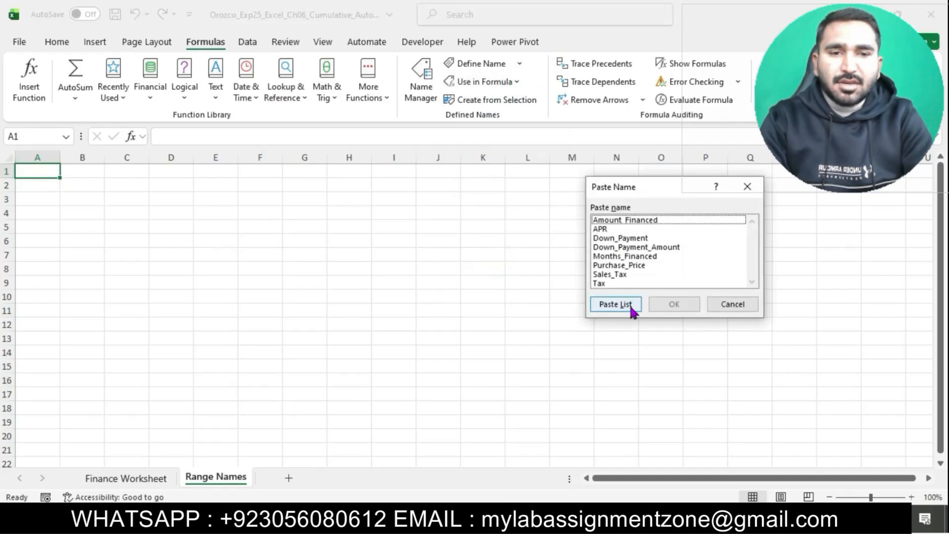
click(631, 308)
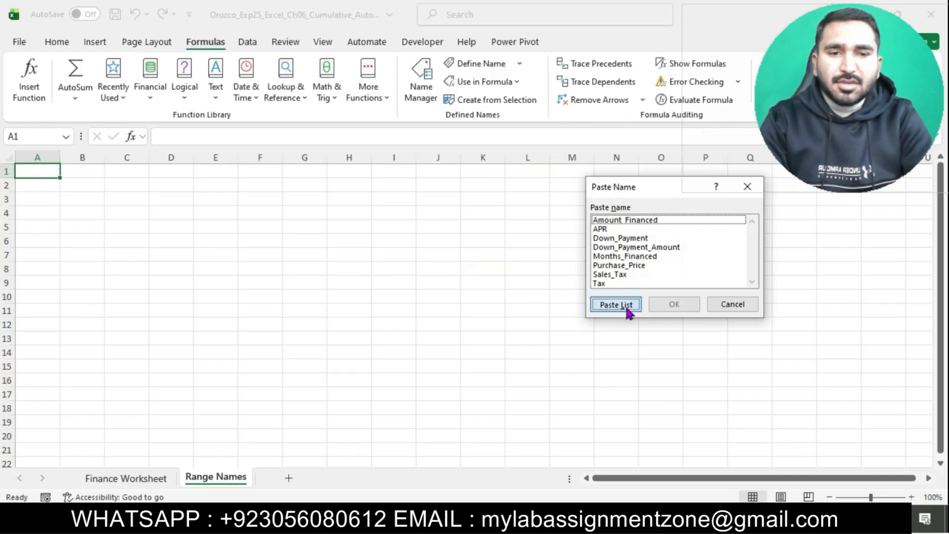
Check the resize instruction in Word's step 5, then autofit columns A and B of the Range Names sheet in Excel
key(alt+Tab)
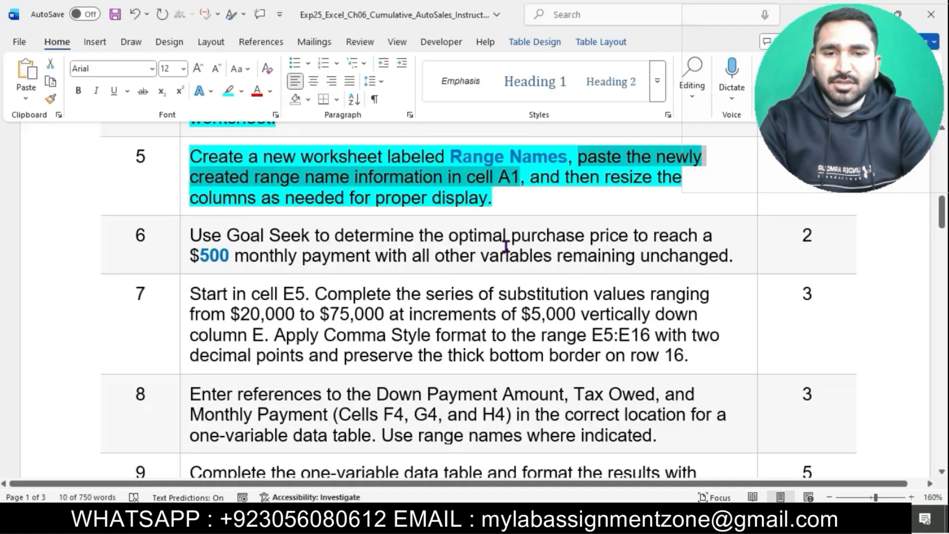
drag(533, 177, 493, 199)
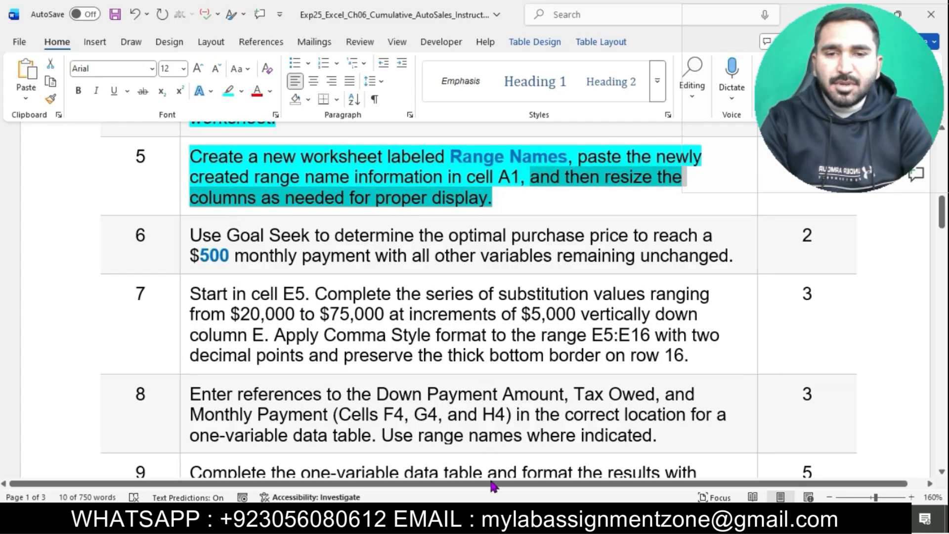
key(alt+Tab)
drag(37, 157, 81, 163)
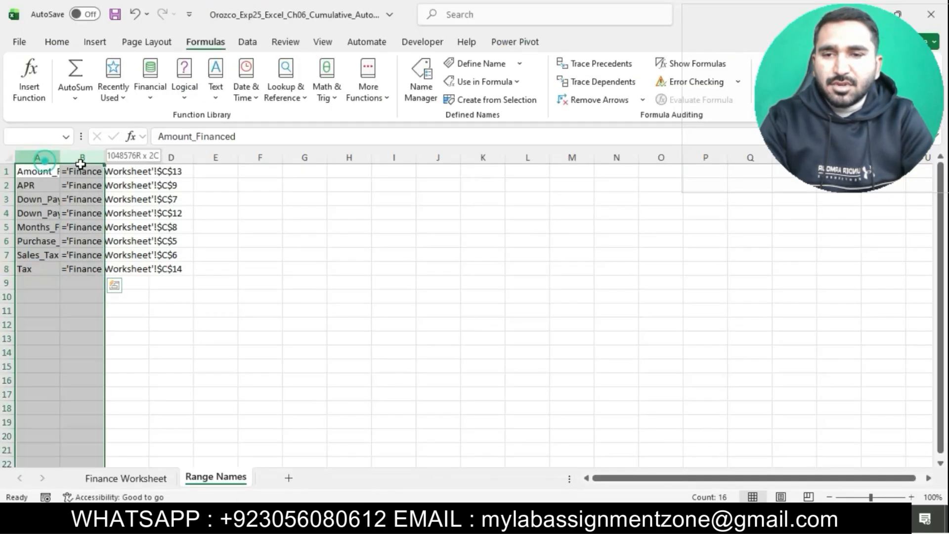
double_click(60, 158)
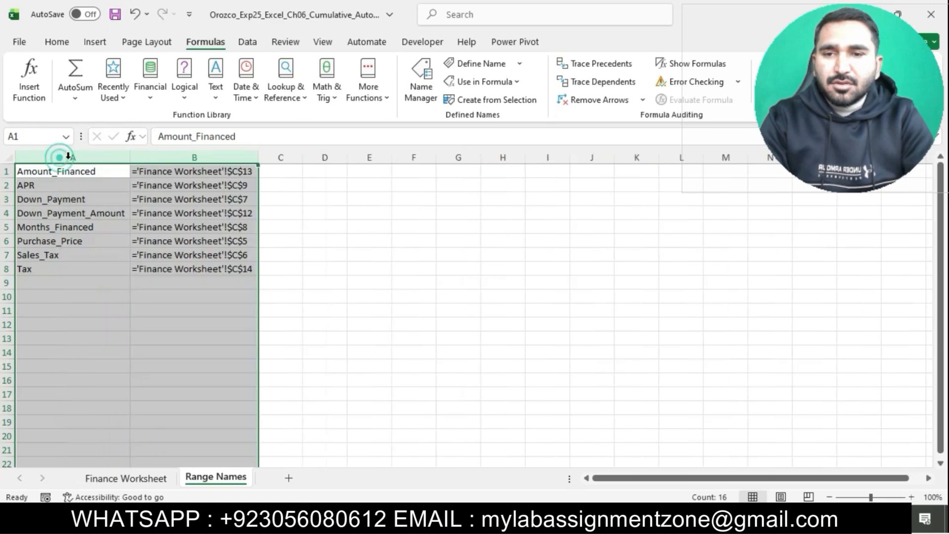
double_click(258, 158)
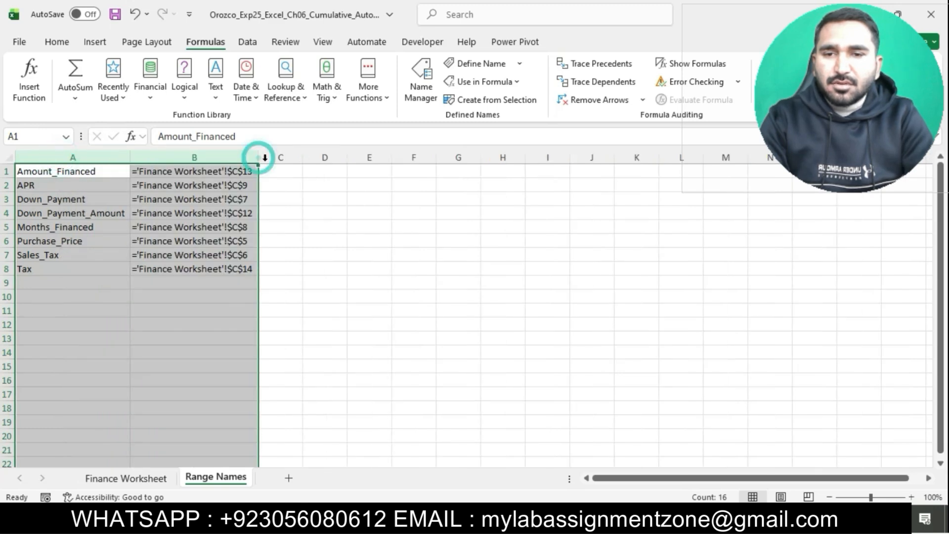
click(418, 281)
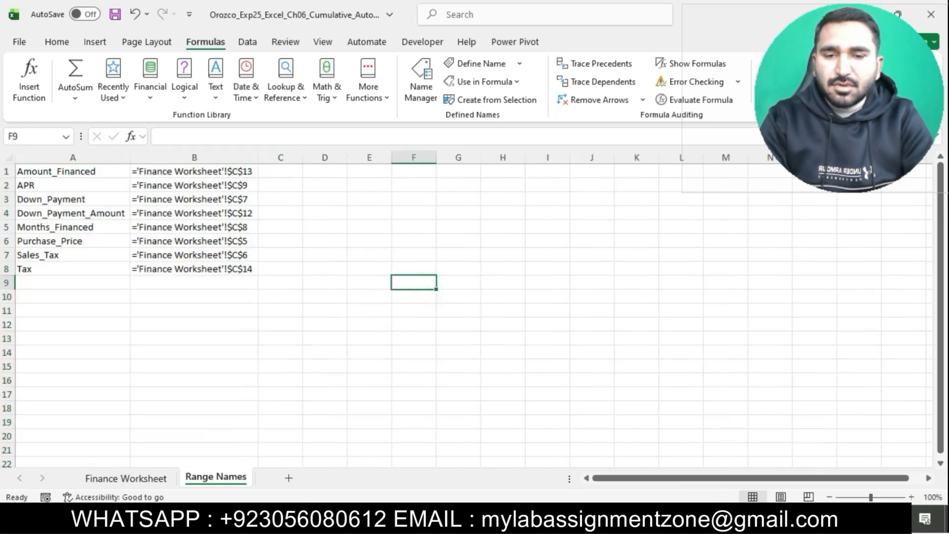
Switch to the Word instructions, highlight the Goal Seek text of step 6 in turquoise, and select that text for reading
key(alt+Tab)
click(455, 219)
scroll(455, 219, down, 2)
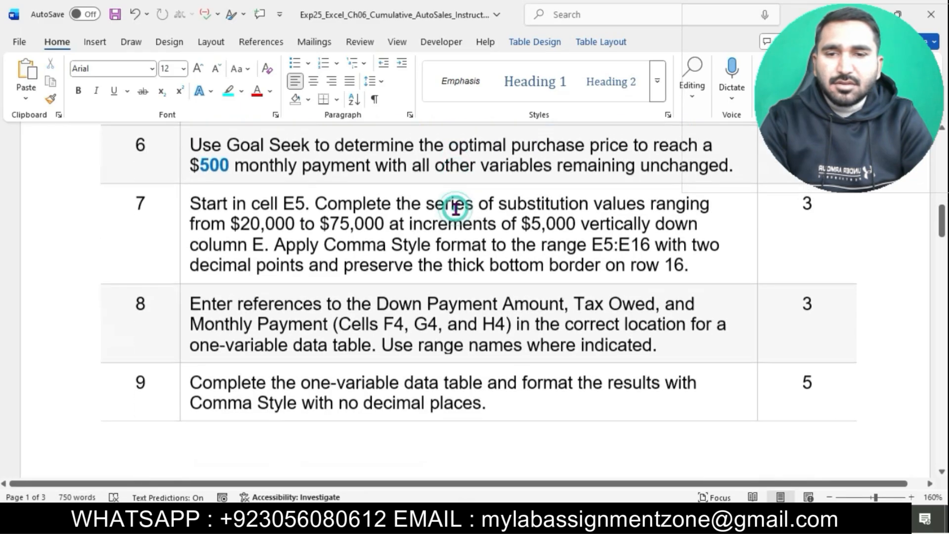
scroll(454, 208, up, 1)
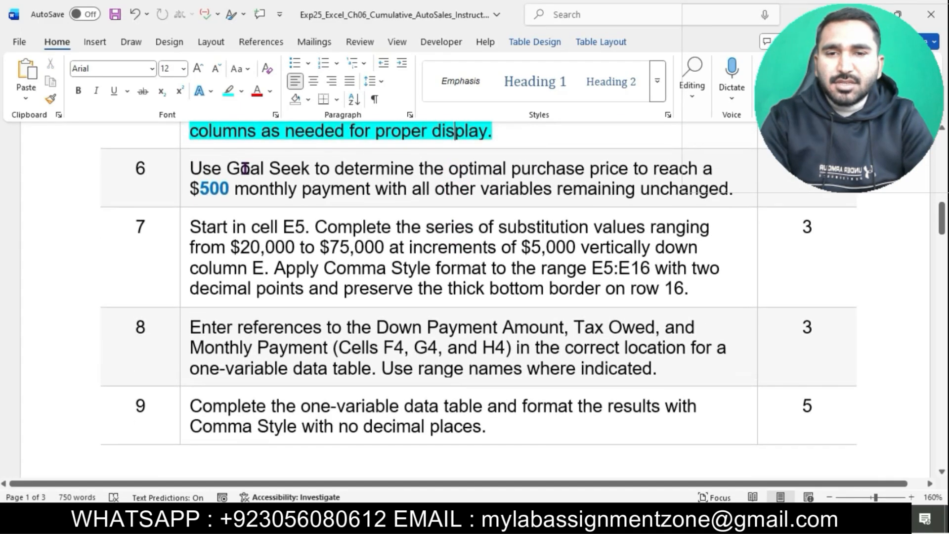
triple_click(189, 168)
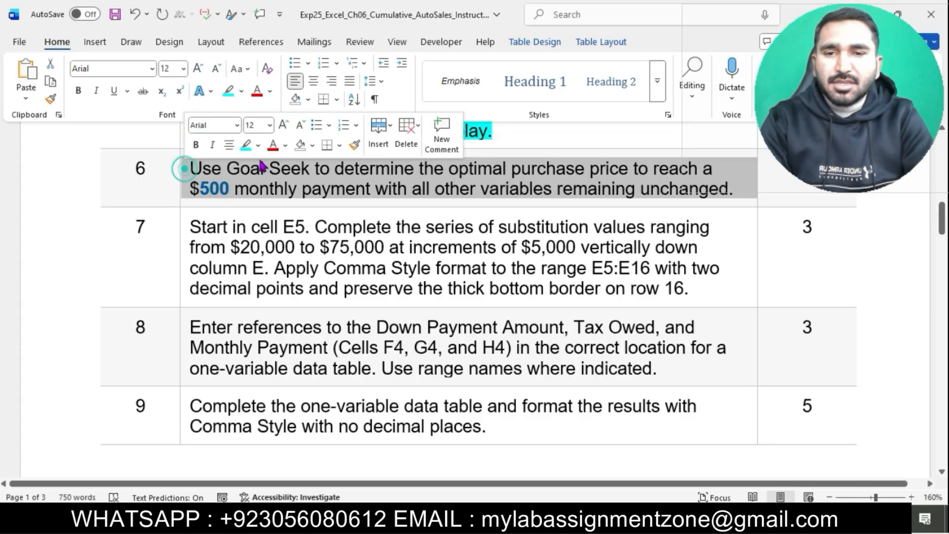
click(246, 146)
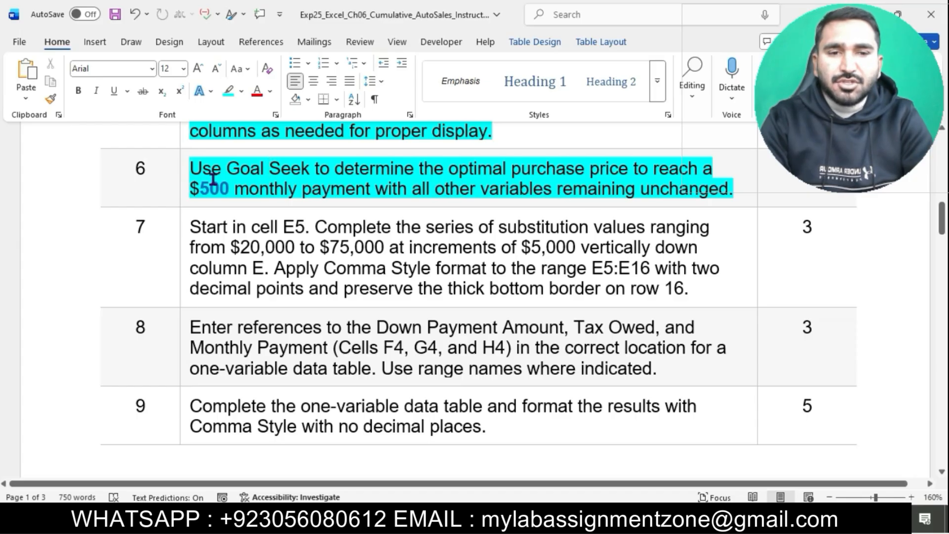
drag(192, 170, 720, 186)
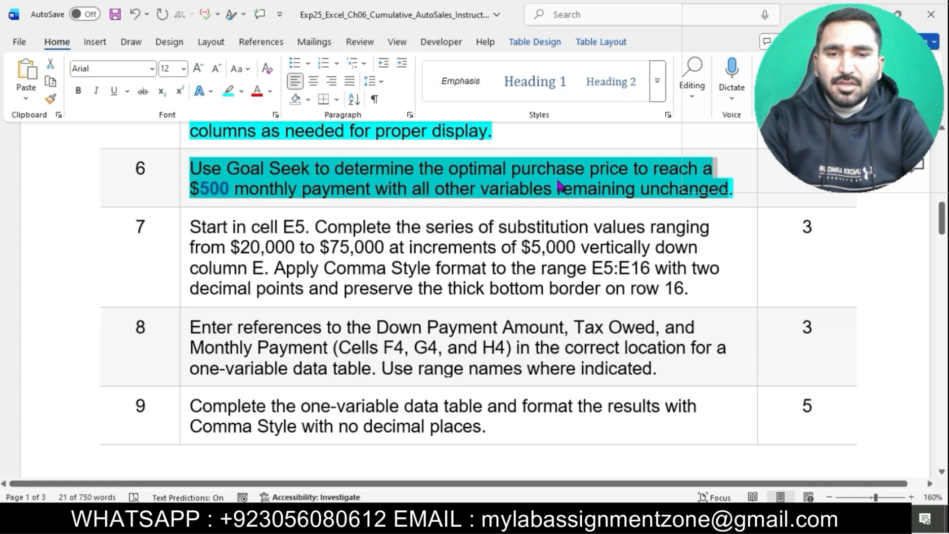
Switch to Excel and run Goal Seek on Finance Worksheet, setting monthly payment C15 to 500 by changing purchase price C5, and keep the solution
click(505, 519)
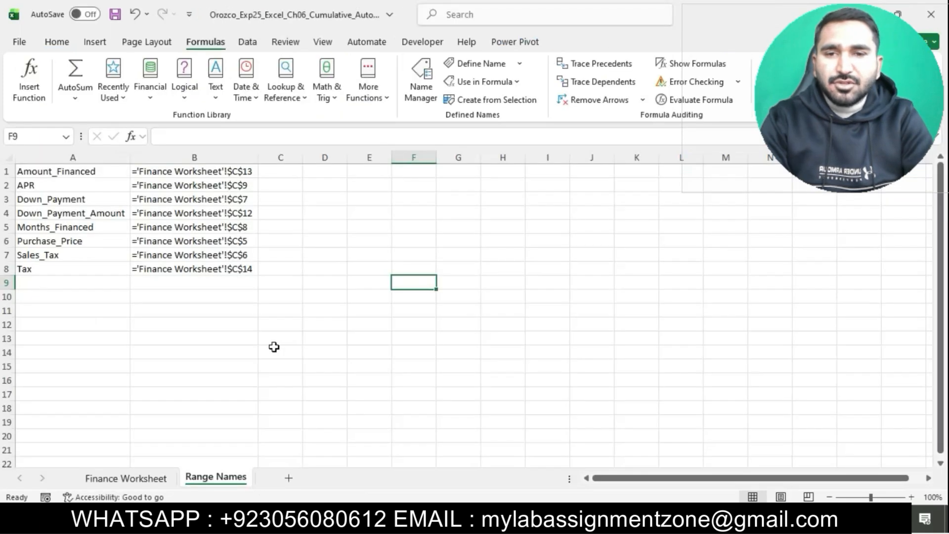
click(159, 478)
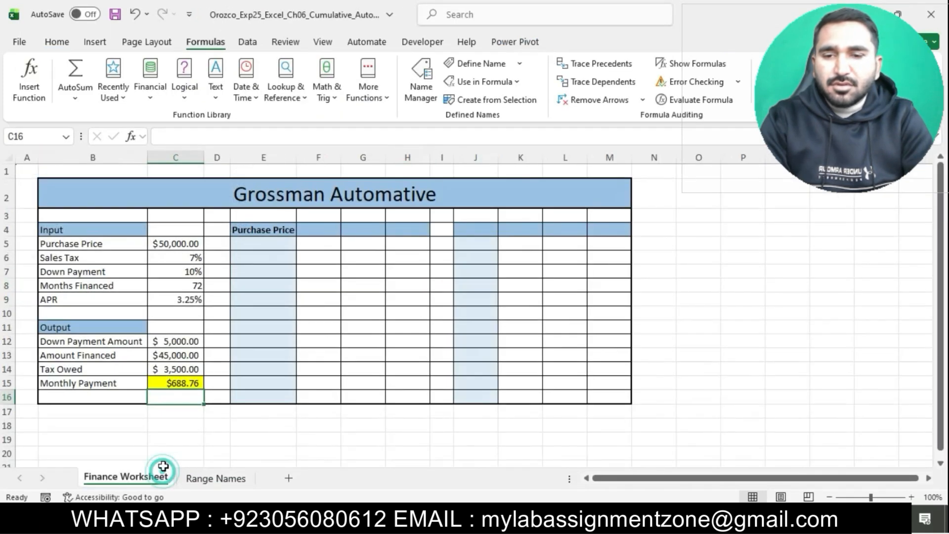
click(186, 384)
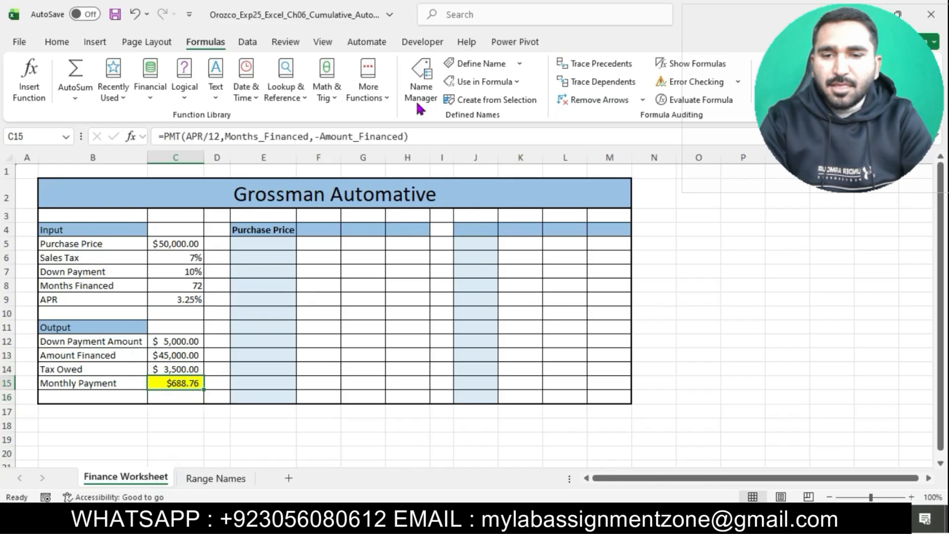
click(248, 42)
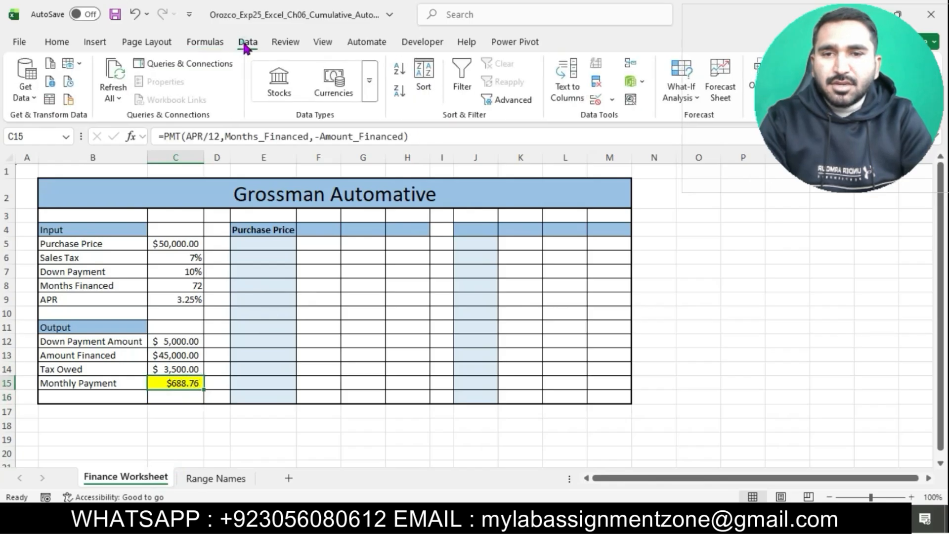
click(692, 101)
click(713, 137)
click(693, 245)
click(465, 522)
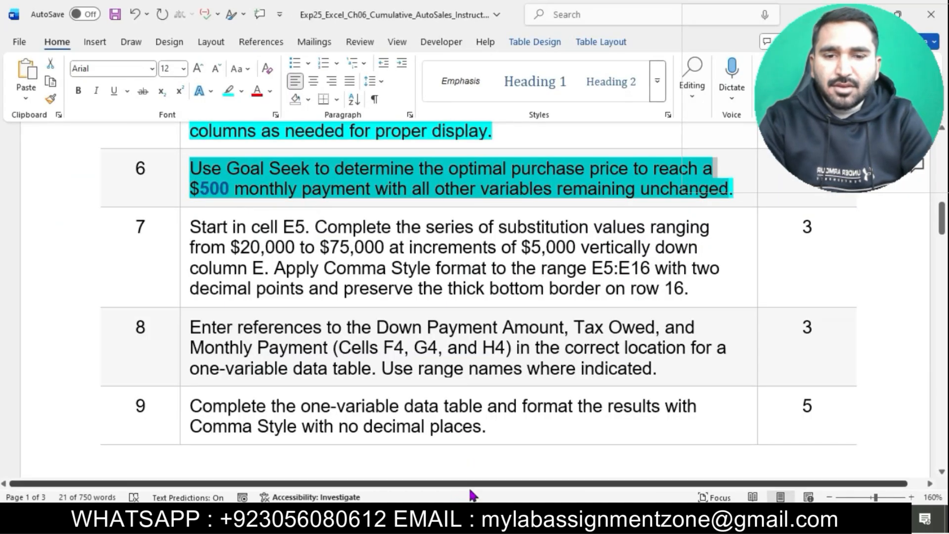
click(475, 522)
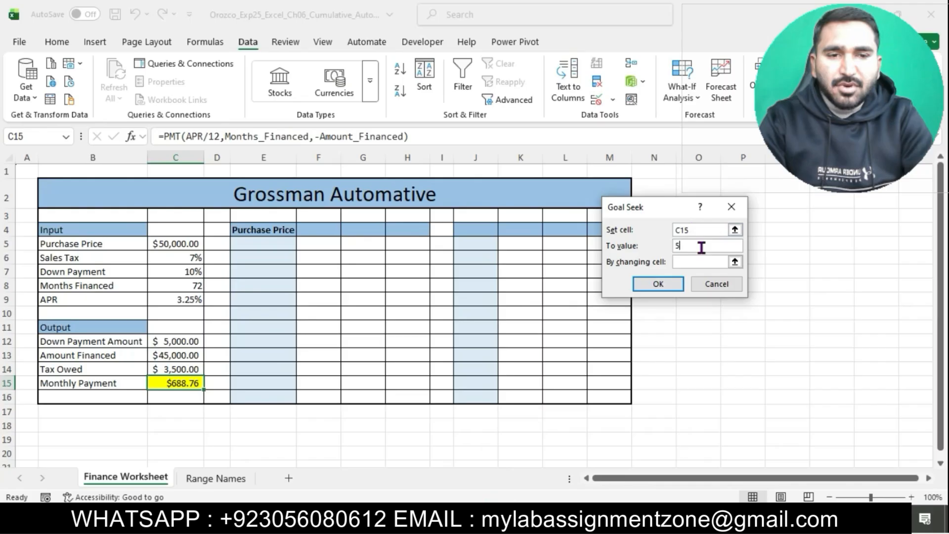
click(700, 262)
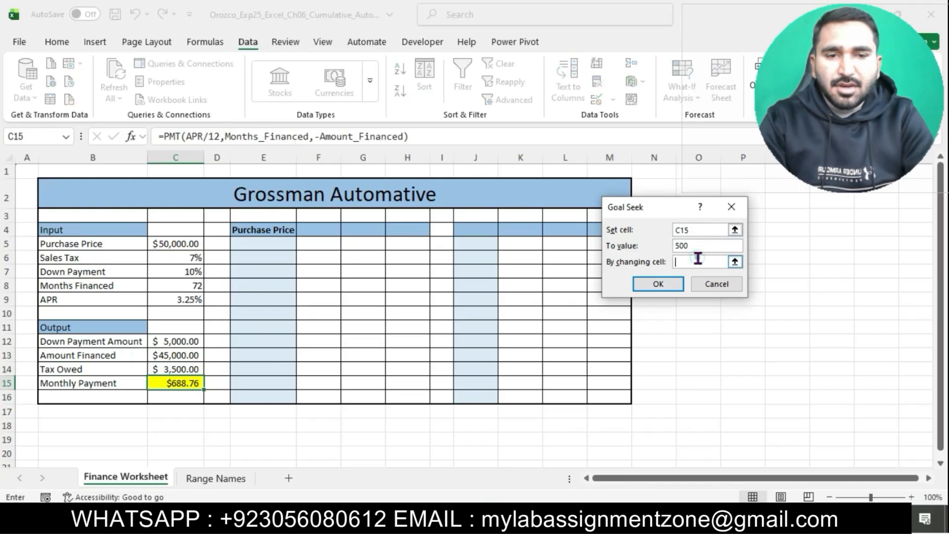
click(186, 242)
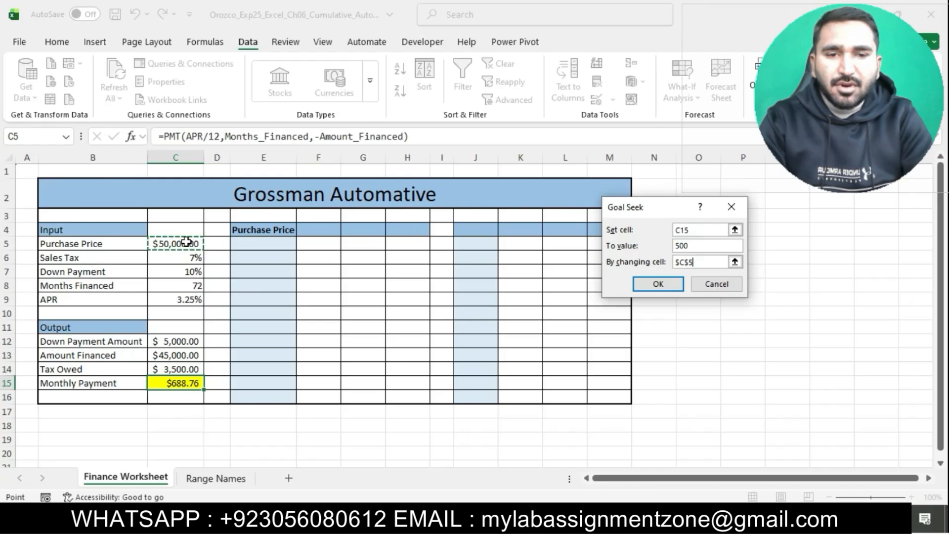
click(658, 285)
click(658, 284)
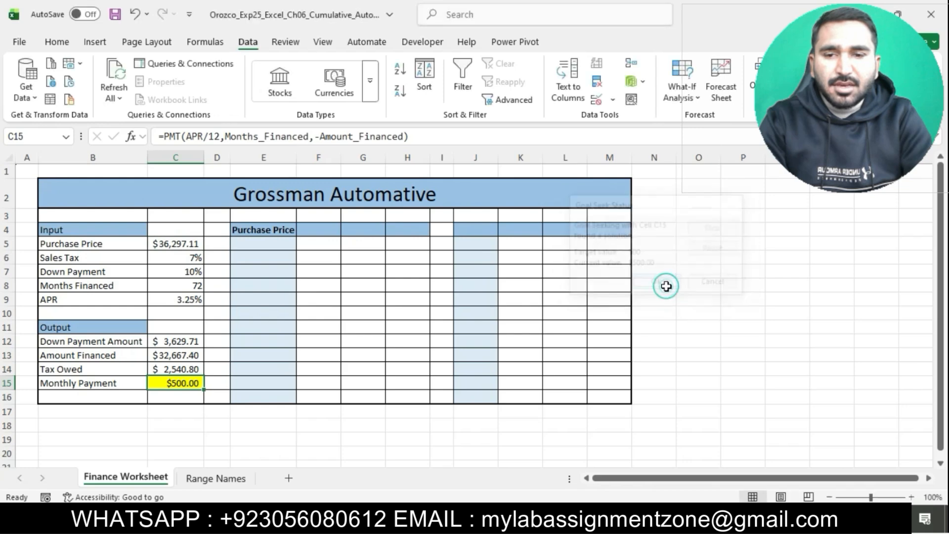
click(730, 366)
Switch back to the Word instructions and highlight the whole text of step 7 in turquoise
key(alt+Tab)
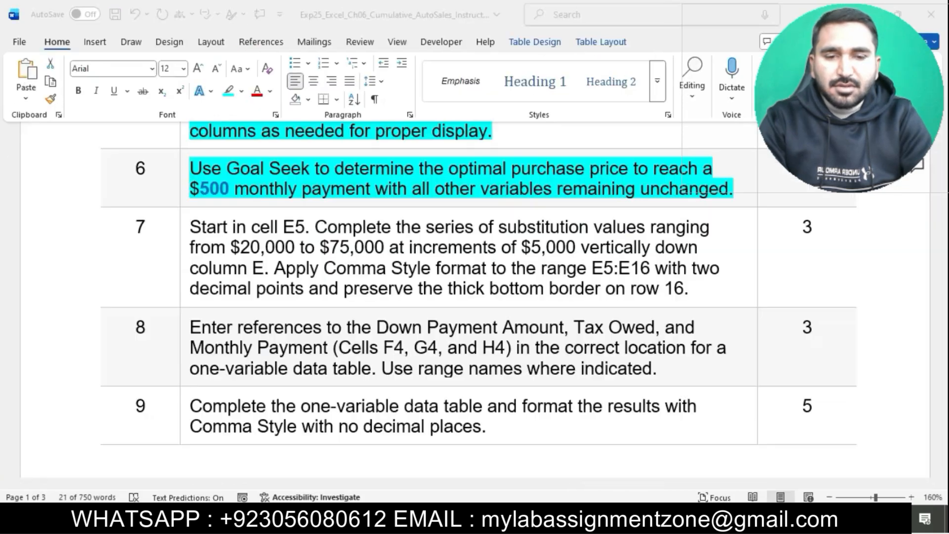
click(495, 195)
scroll(493, 191, down, 2)
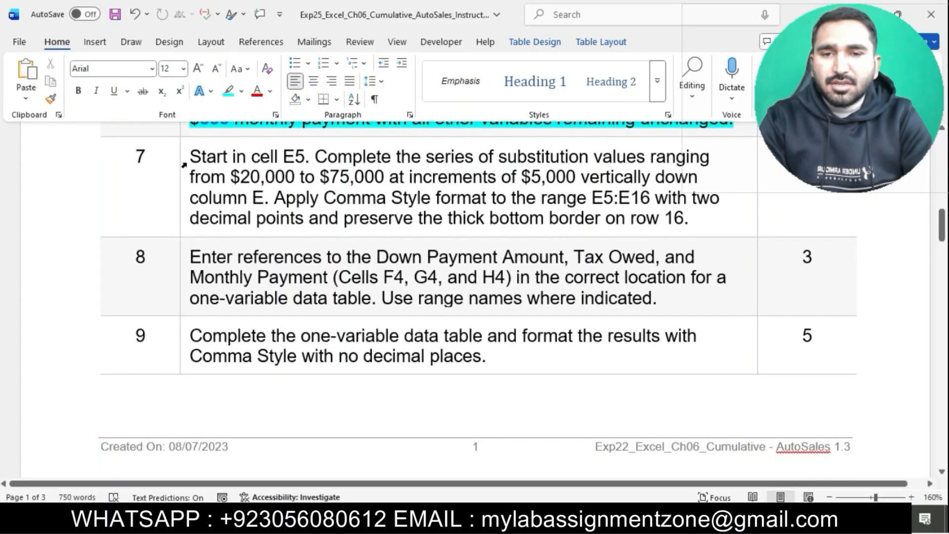
click(184, 165)
click(247, 138)
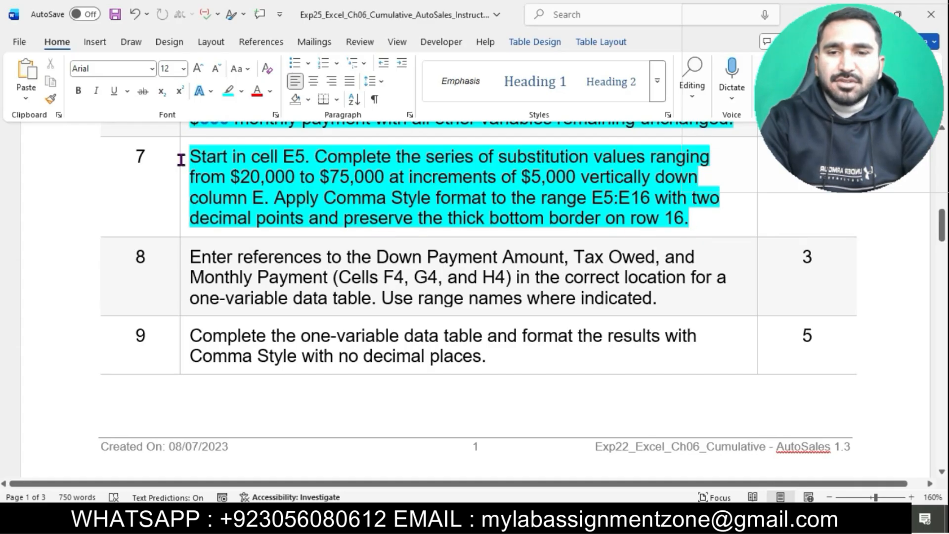
Check the starting cell and substitution series wording in Word's step 7, then enter 20000 in cell E5 of Finance Worksheet in Excel
drag(192, 157, 305, 154)
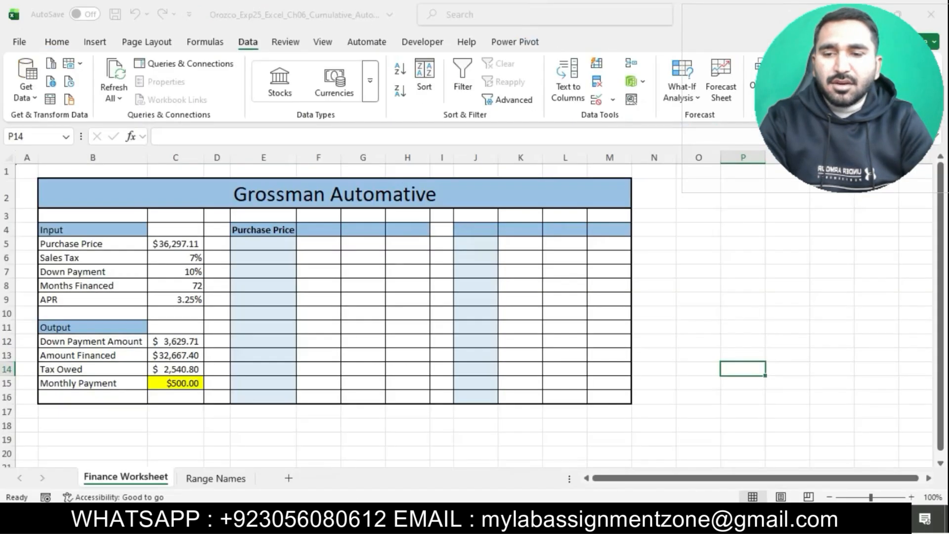
click(291, 246)
click(469, 519)
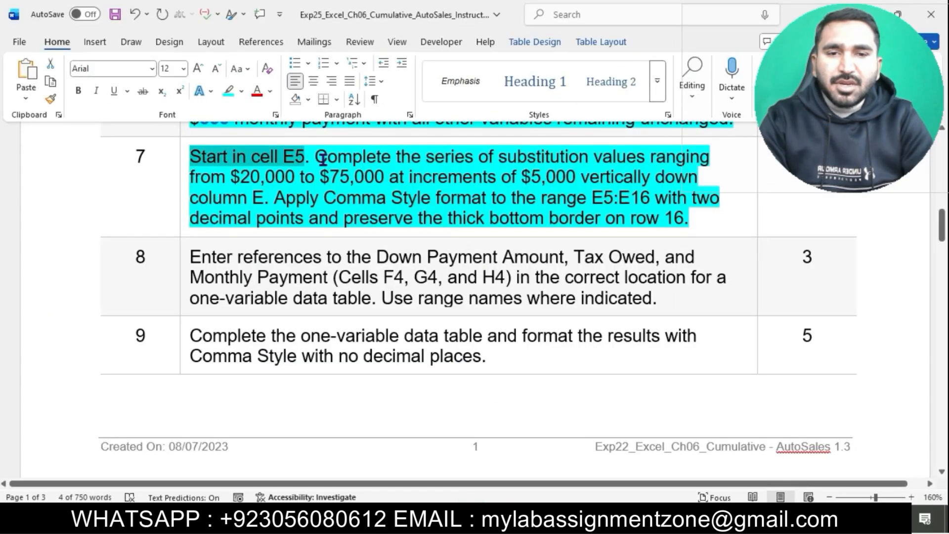
drag(321, 157, 651, 160)
drag(522, 158, 280, 194)
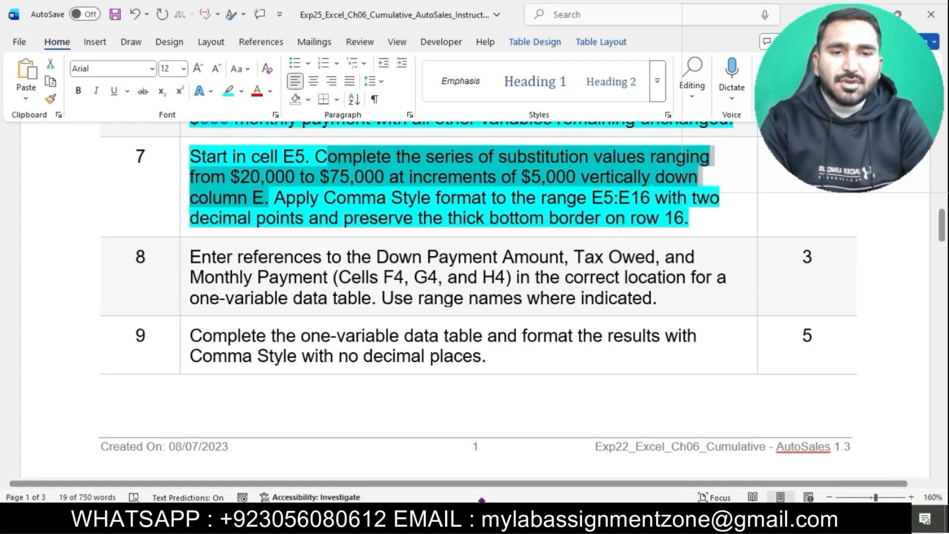
key(alt+Tab)
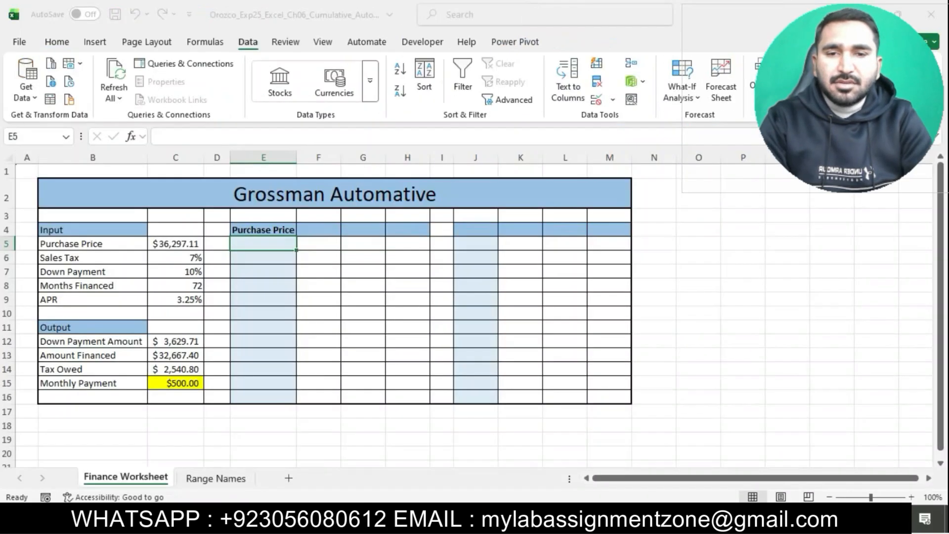
text(200)
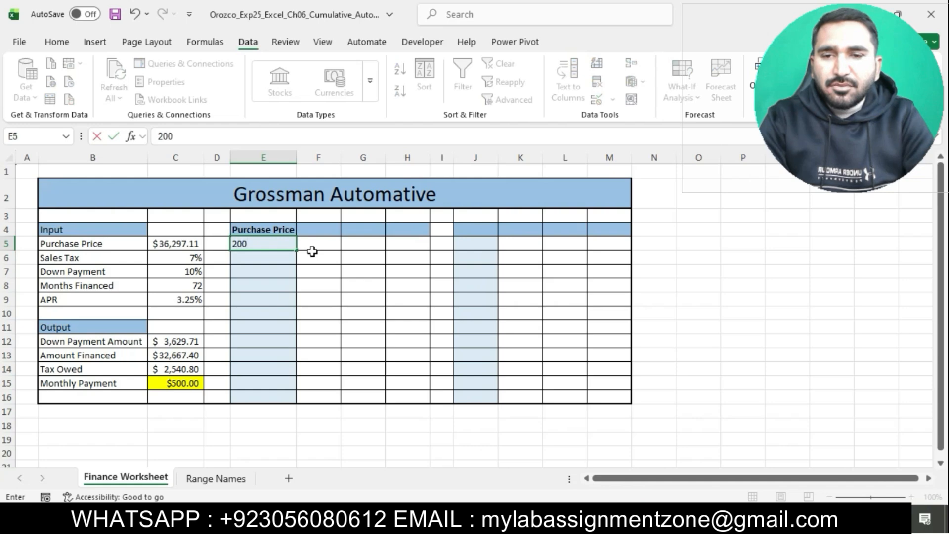
key(Return)
Recheck step 7 in Word, then fill a linear series down column E from E5 in Excel with step value 5000 and stop value 75000
key(alt+Tab)
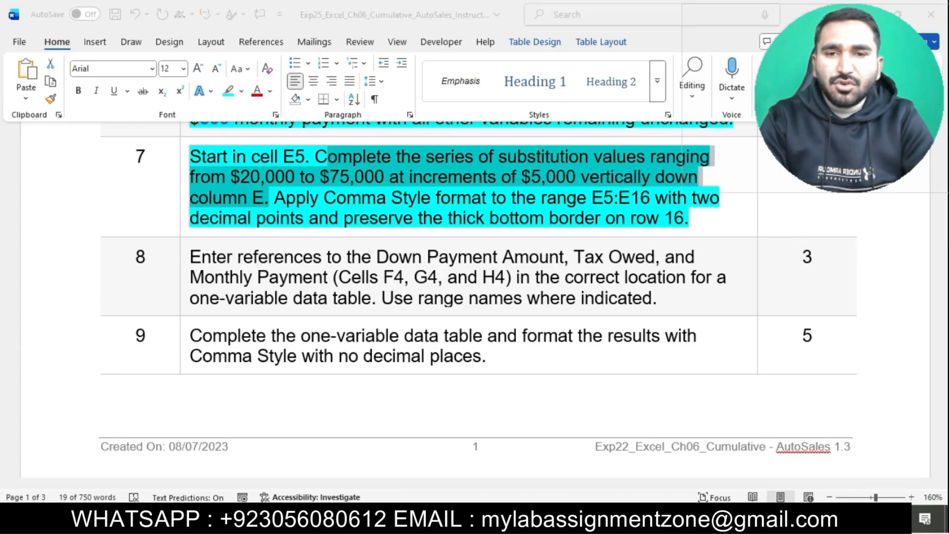
key(alt+Tab)
click(285, 244)
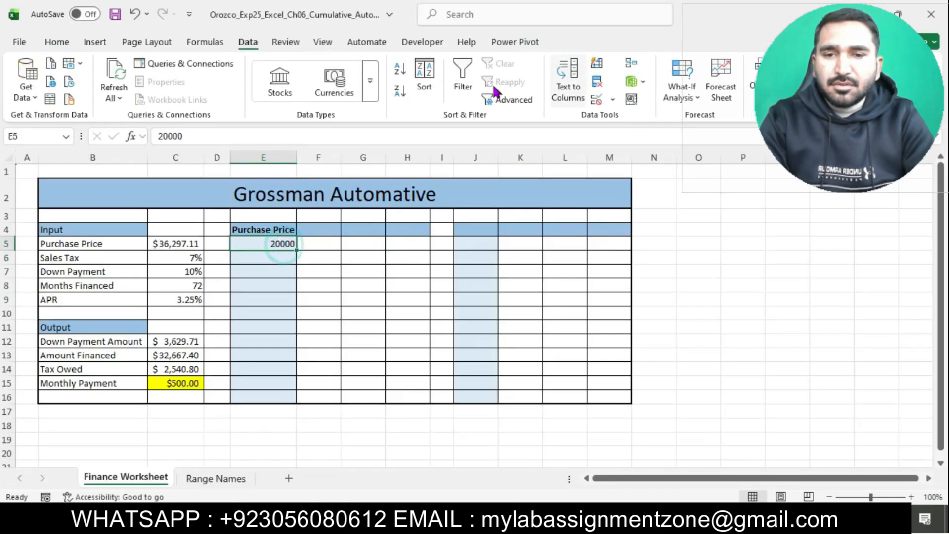
click(64, 43)
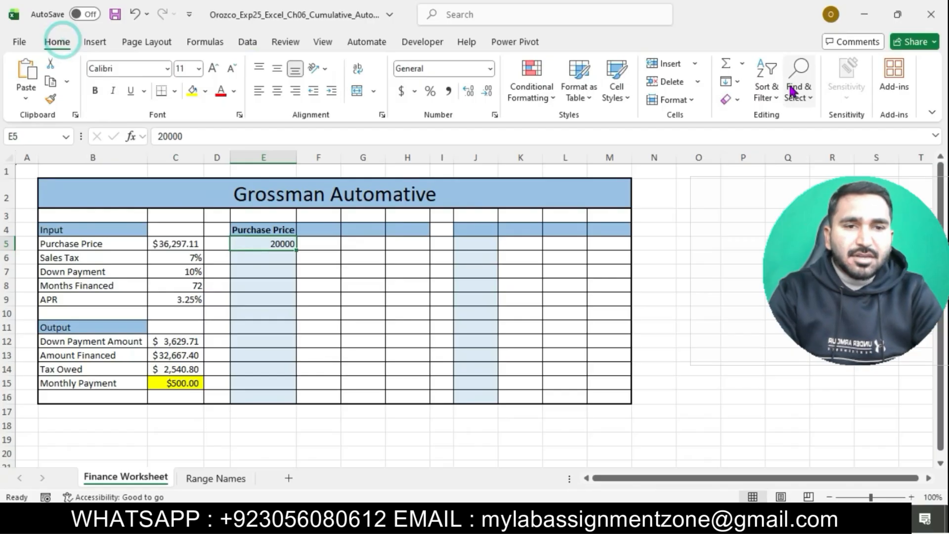
click(736, 81)
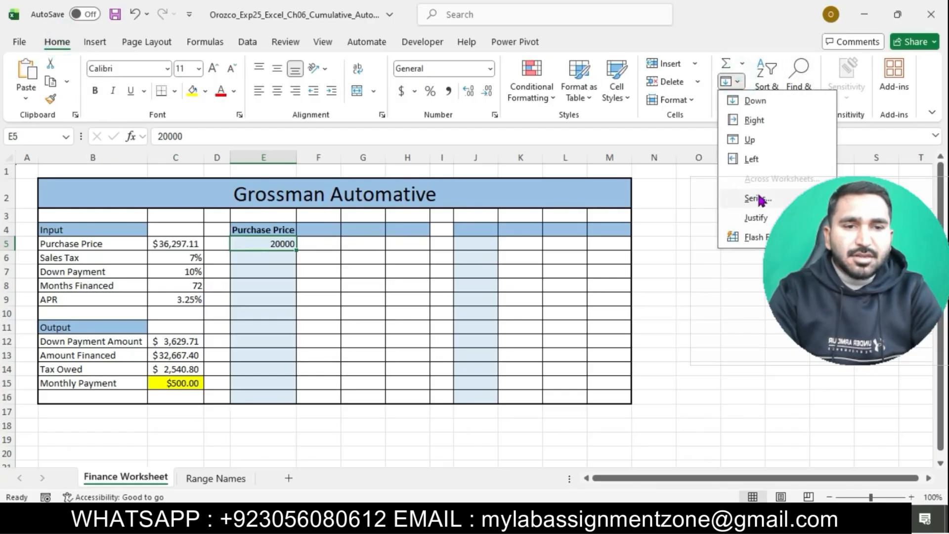
click(761, 200)
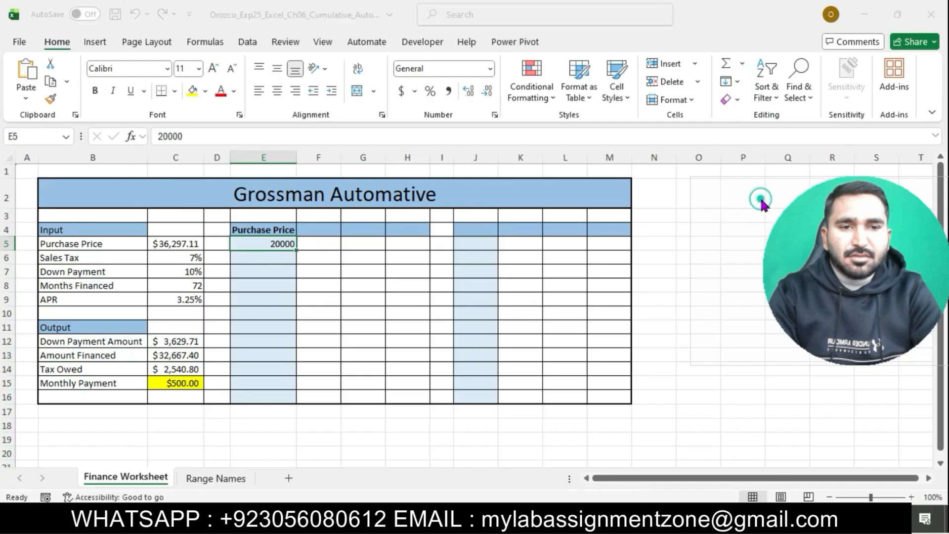
click(576, 225)
click(629, 291)
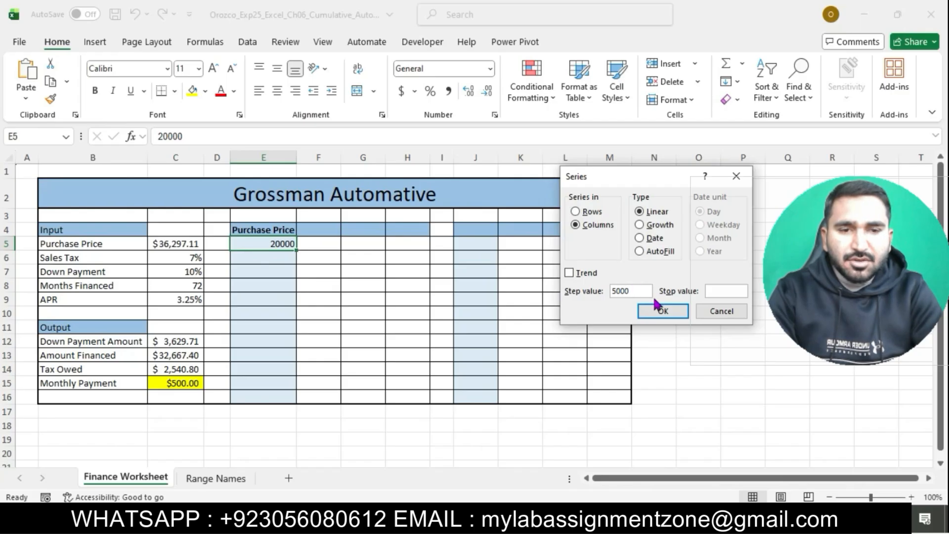
click(717, 295)
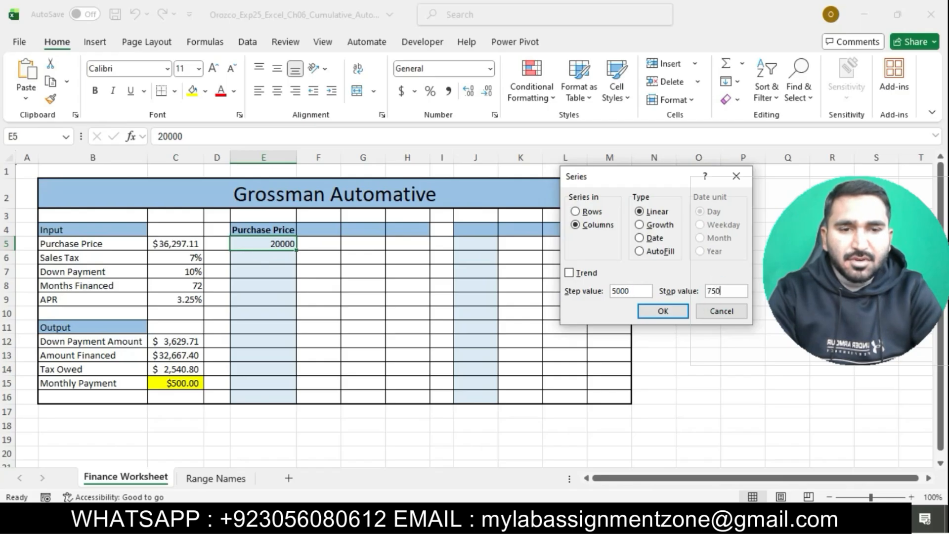
click(665, 311)
Check the formatting sentence in Word's step 7, then apply Comma Style with two decimals to E5:E16 in Excel
key(alt+Tab)
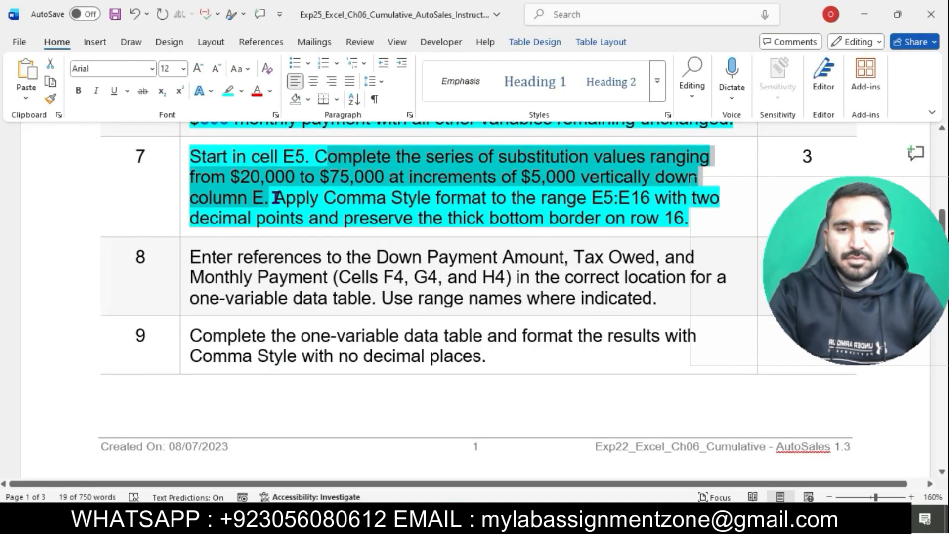
drag(278, 198, 686, 219)
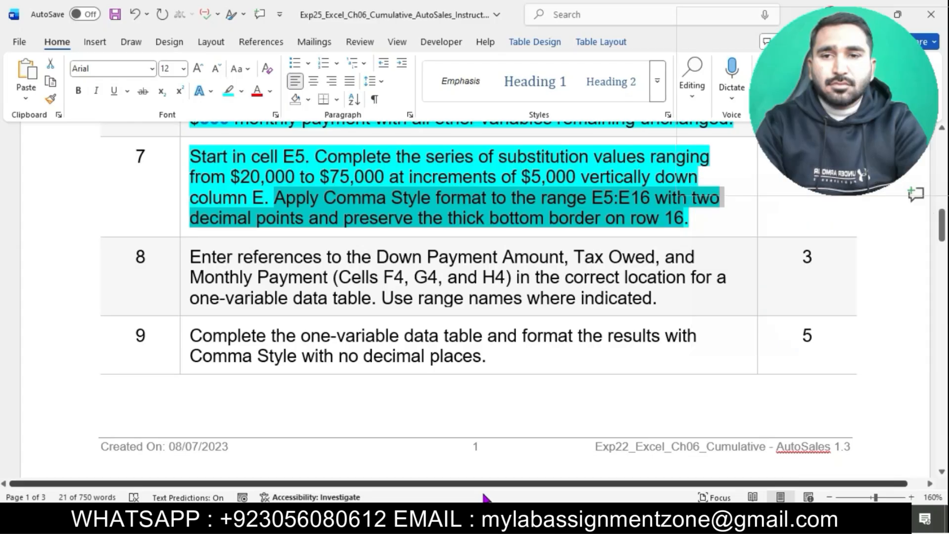
click(486, 519)
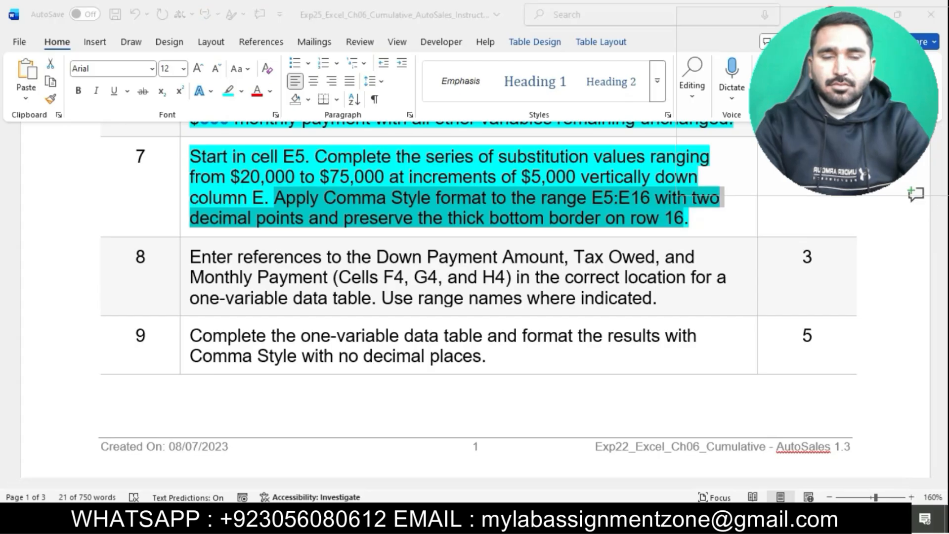
drag(276, 243, 285, 398)
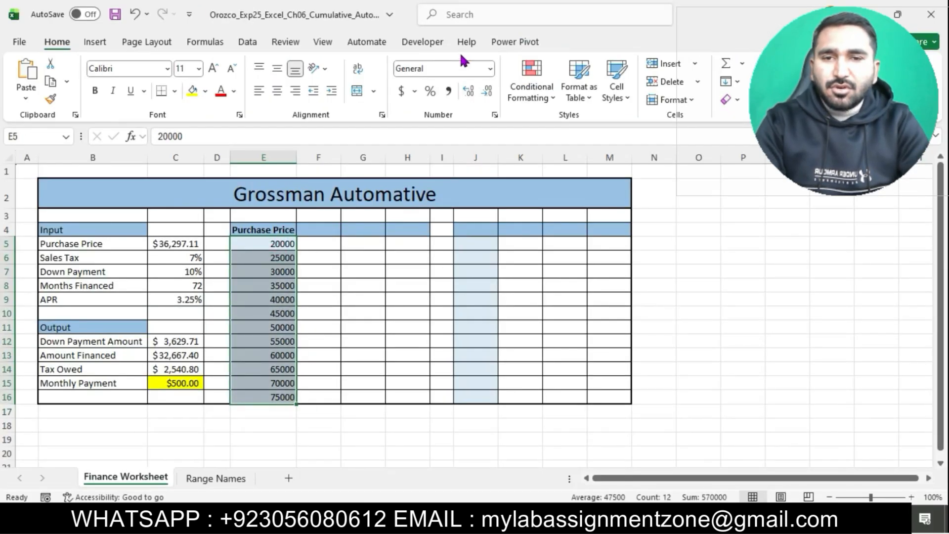
click(447, 92)
key(alt+Tab)
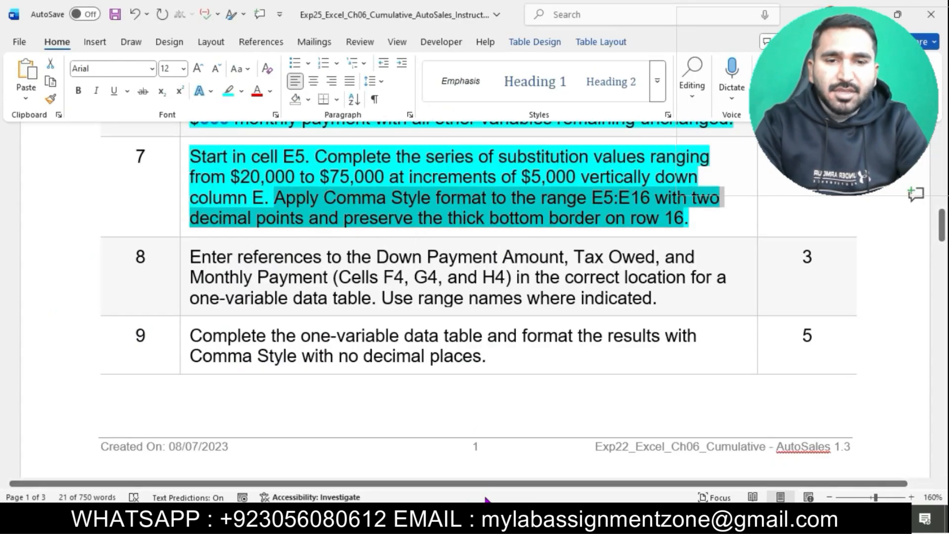
click(500, 517)
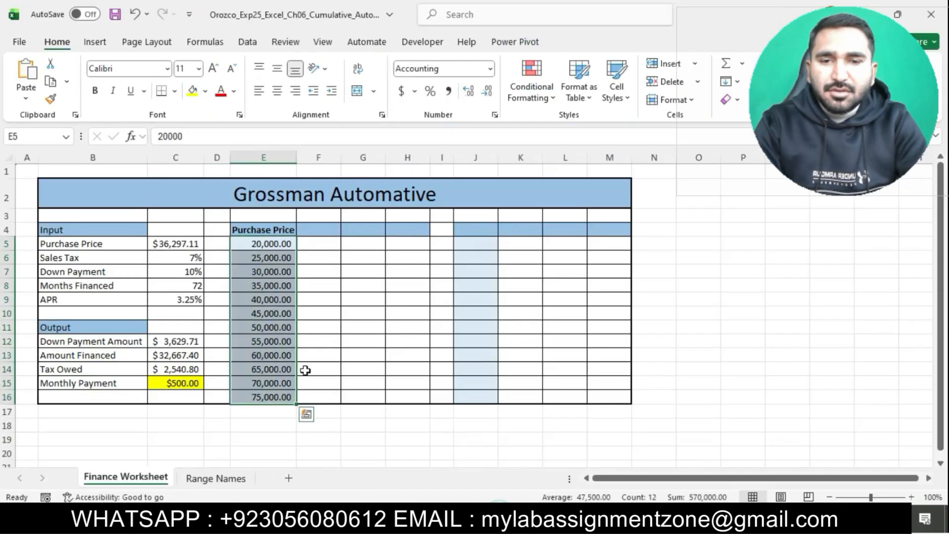
Apply a thick bottom border to cell E16 at the end of the Purchase Price column
click(255, 397)
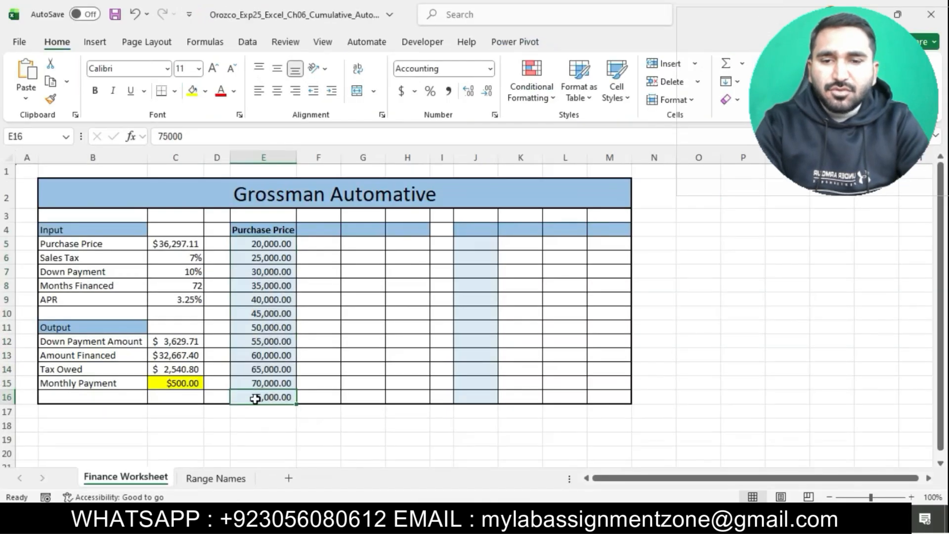
click(175, 92)
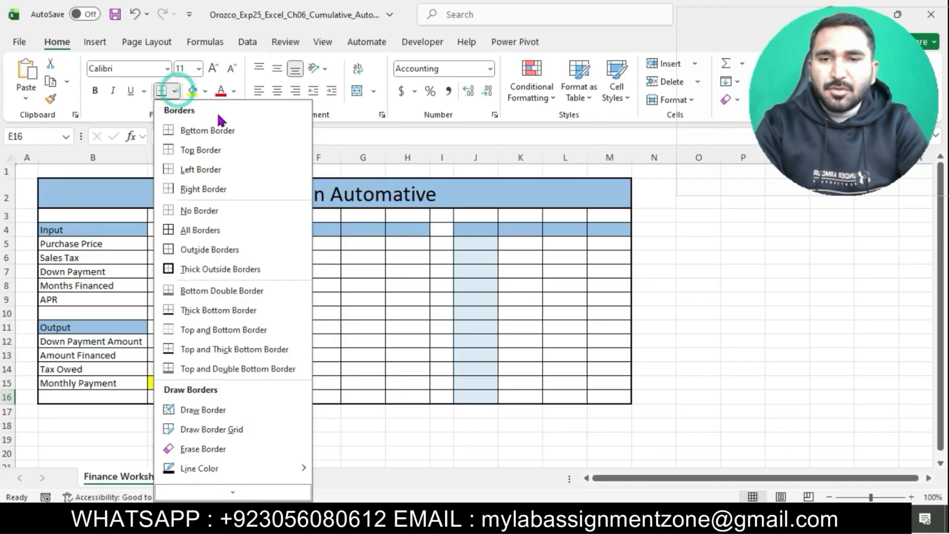
click(230, 315)
click(350, 332)
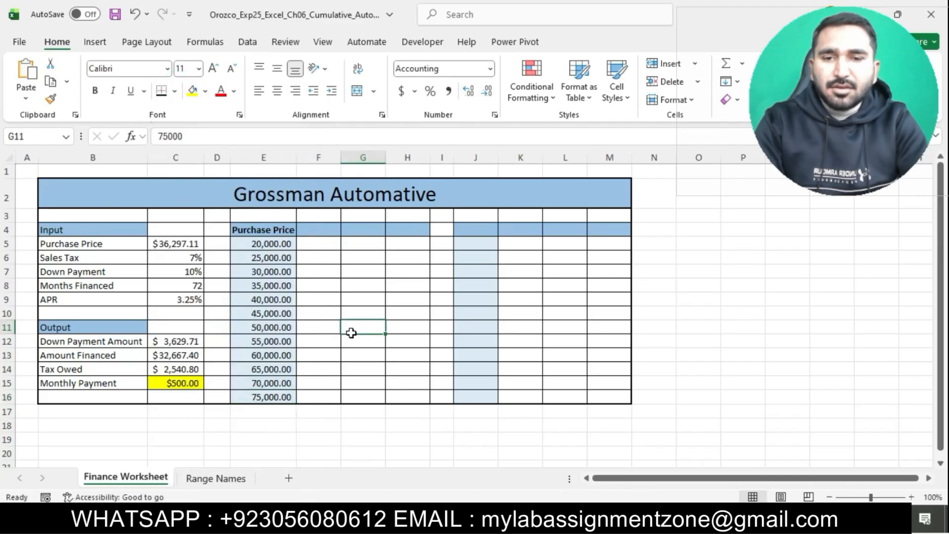
Switch to the Word instructions and highlight the whole text of step 8 in turquoise
click(473, 518)
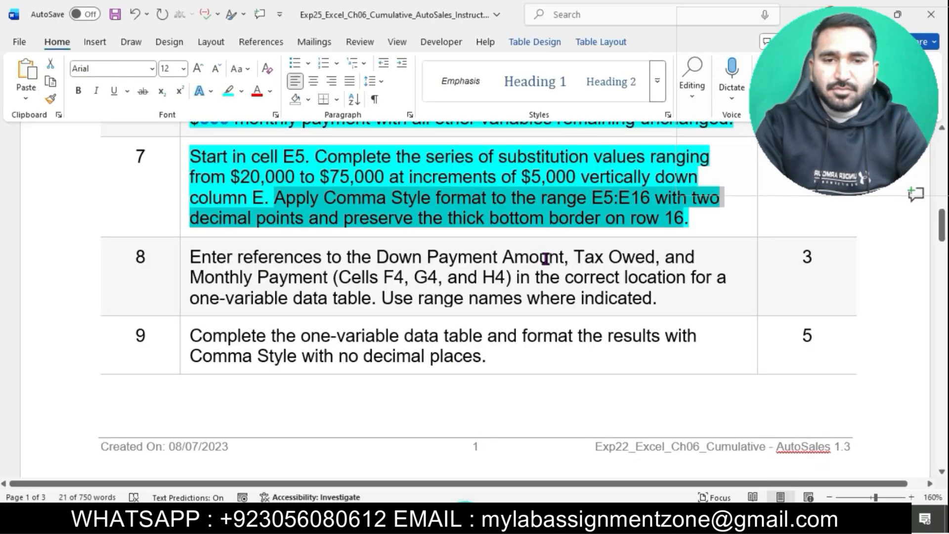
click(553, 225)
scroll(553, 220, down, 3)
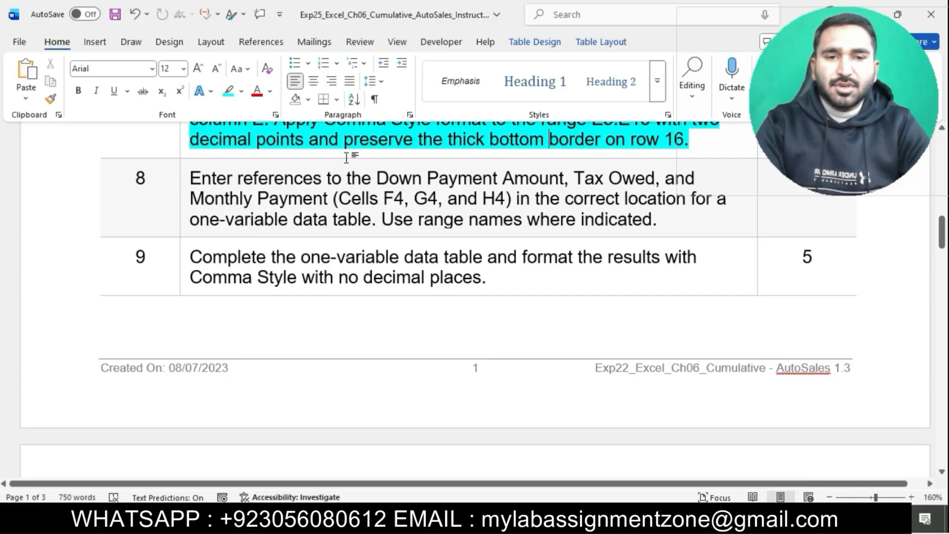
click(184, 182)
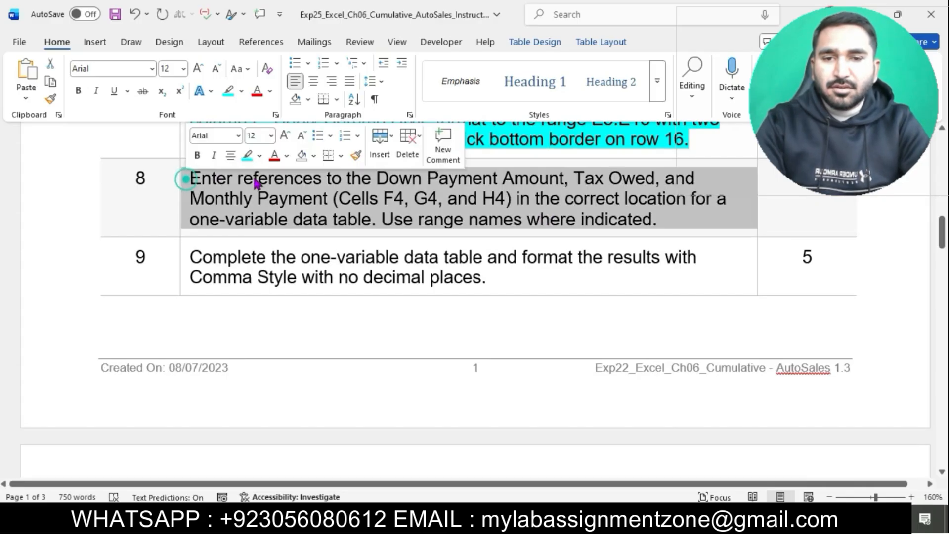
click(246, 157)
click(319, 219)
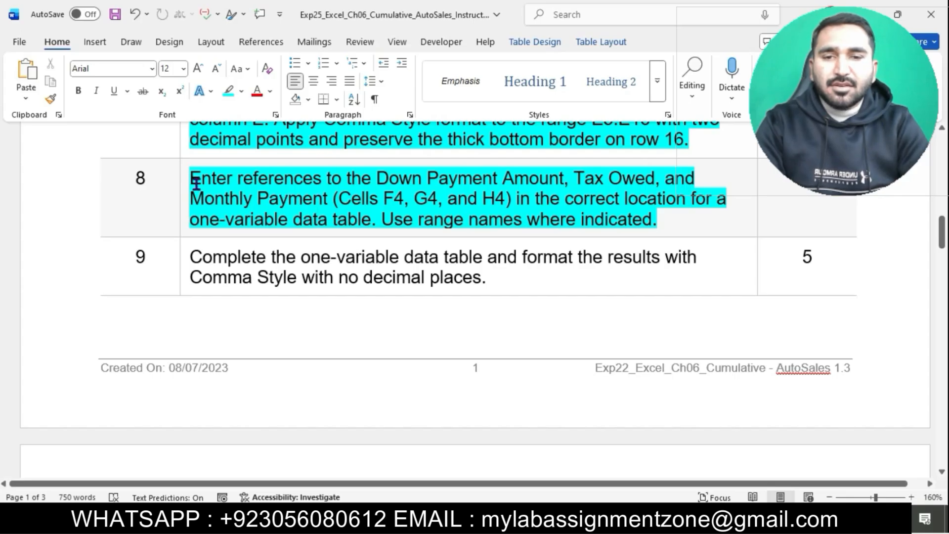
Check the Down Payment Amount wording in Word's step 8, then enter a reference to cell C7 in F4 of Finance Worksheet in Excel
drag(196, 183, 559, 188)
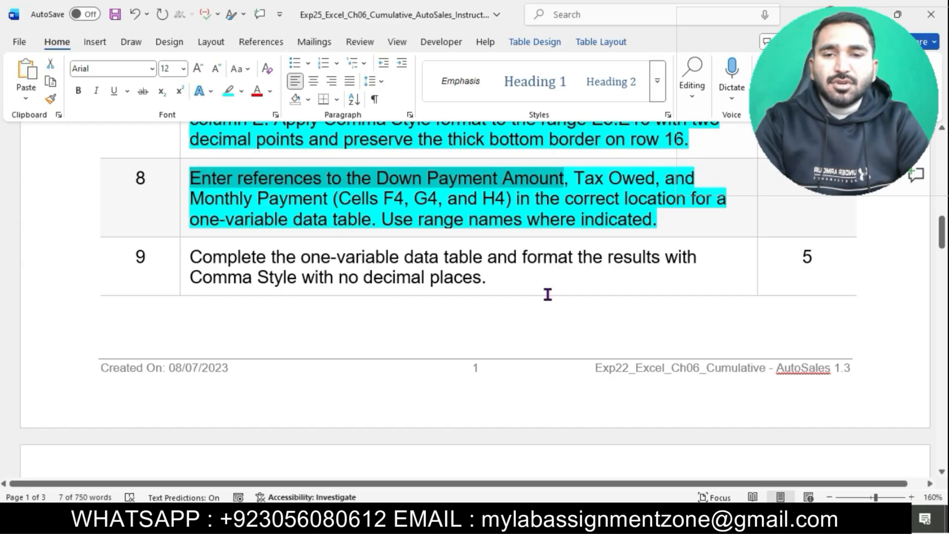
click(497, 520)
click(325, 228)
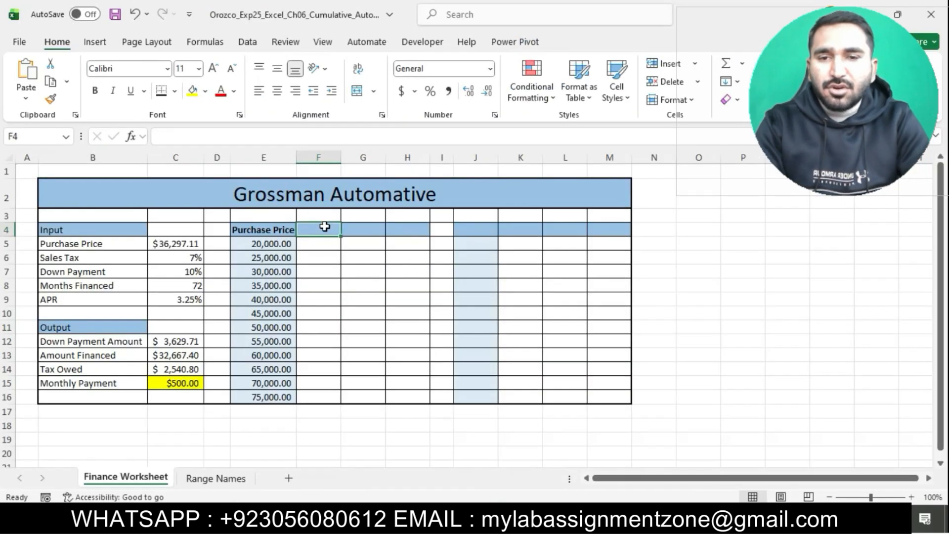
text(=)
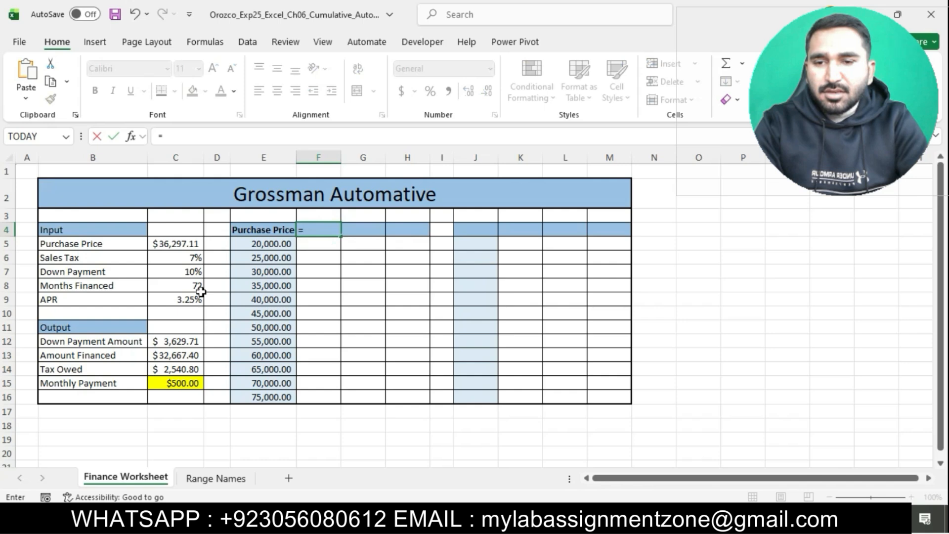
click(180, 272)
key(Return)
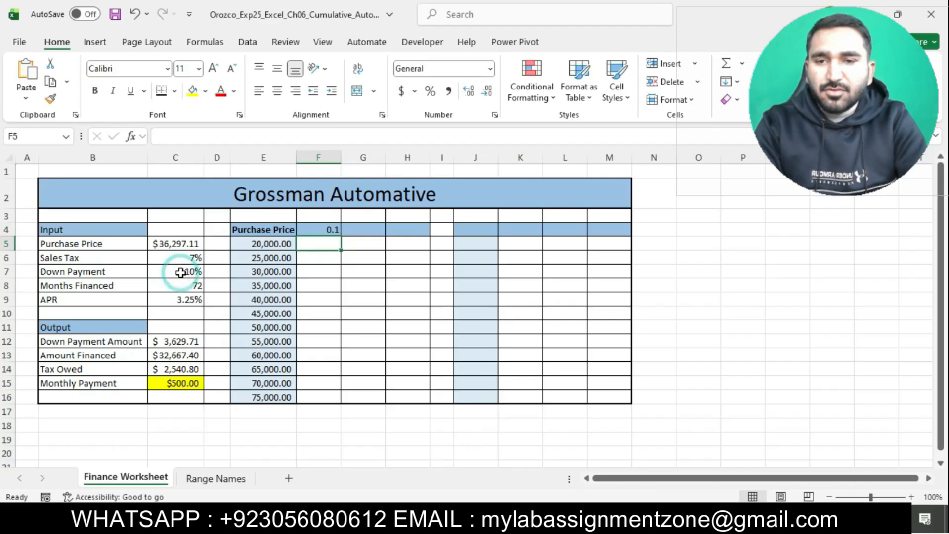
Check the Tax Owed wording in Word's step 8, then enter a reference to the Tax Owed cell C14 in G4 in Excel
click(493, 520)
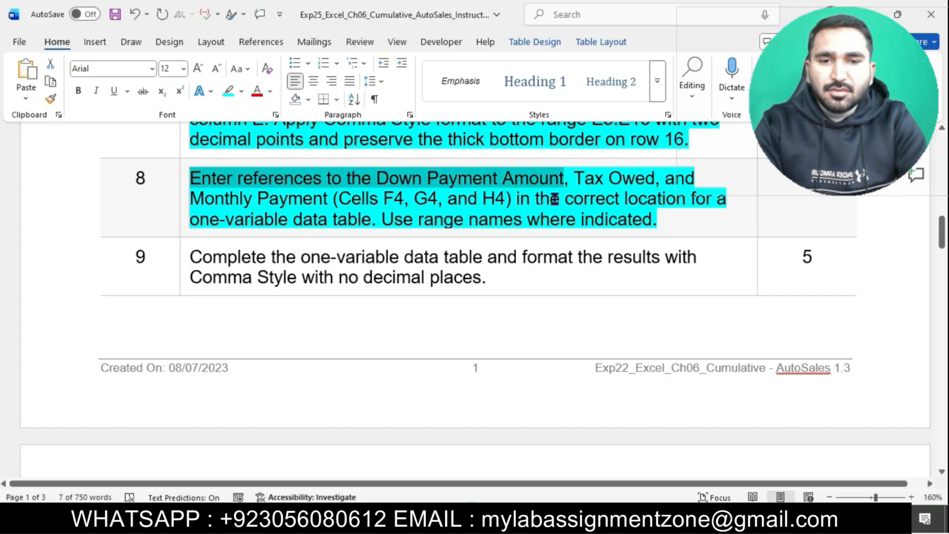
drag(574, 184, 653, 183)
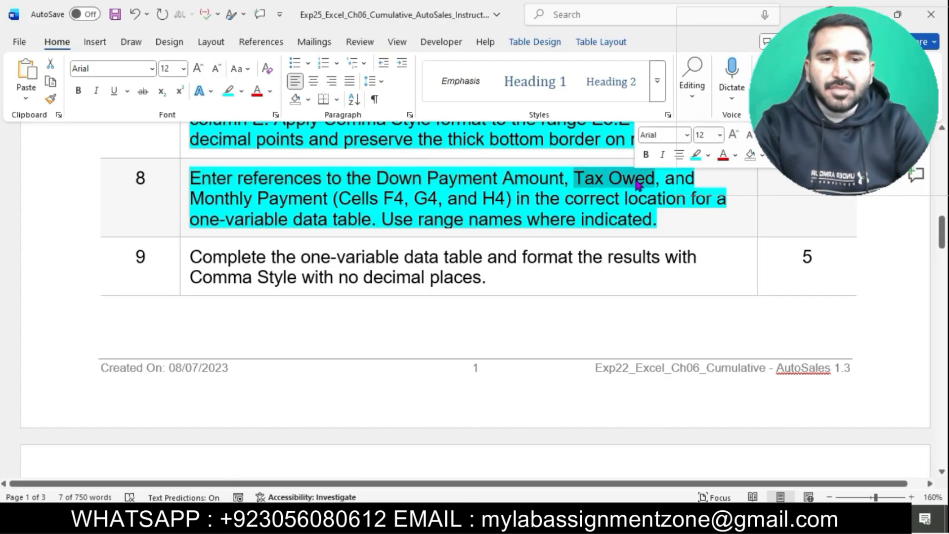
click(512, 520)
click(372, 223)
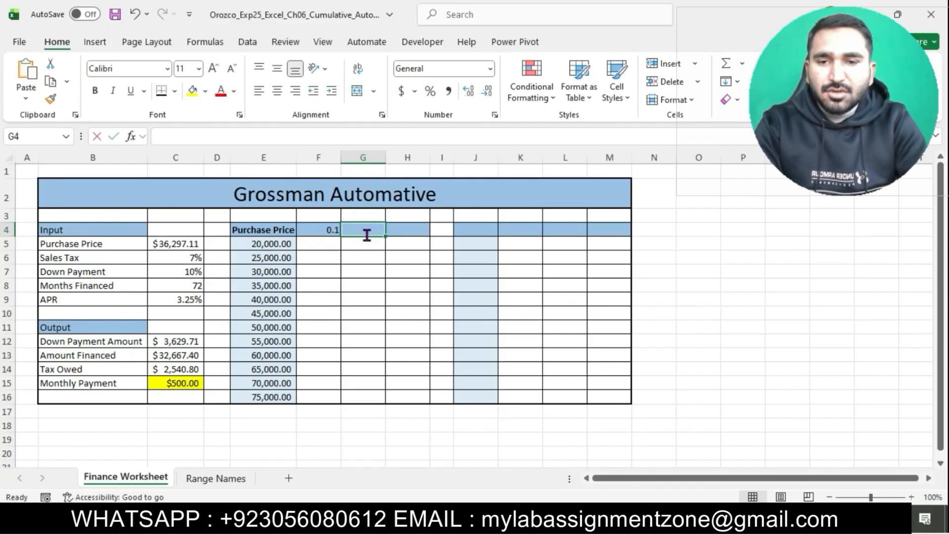
text(=)
click(183, 370)
key(Return)
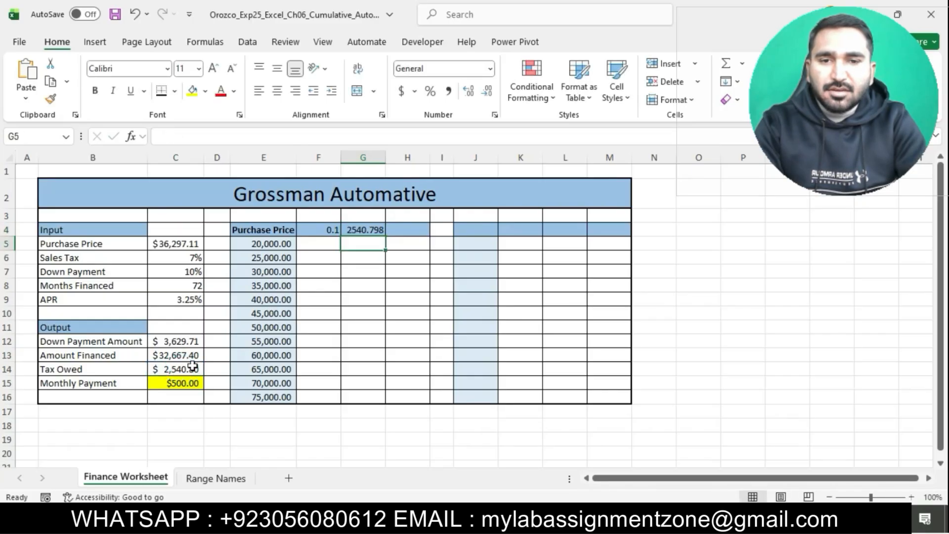
Check the Monthly Payment and range name wording in Word's step 8, then reference the Monthly Payment cell C15 in H4 in Excel
click(413, 233)
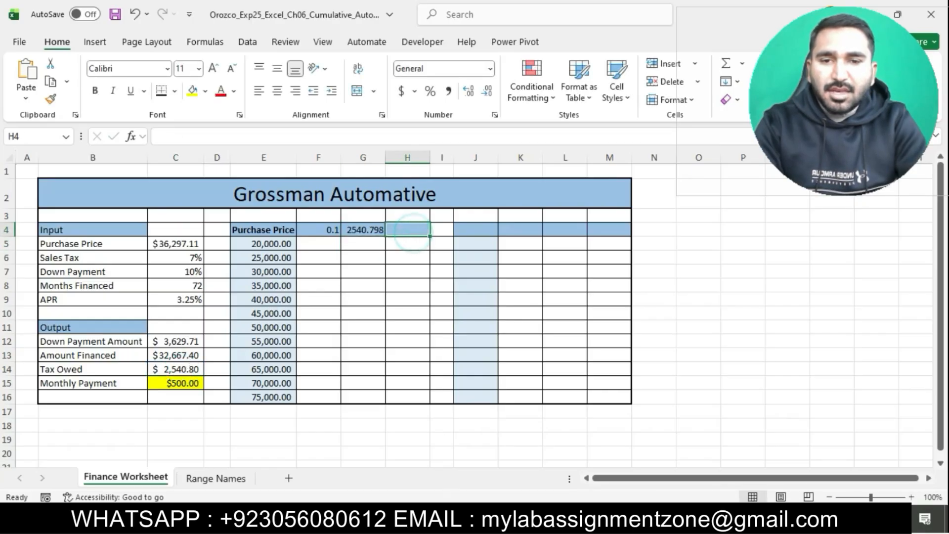
key(alt+Tab)
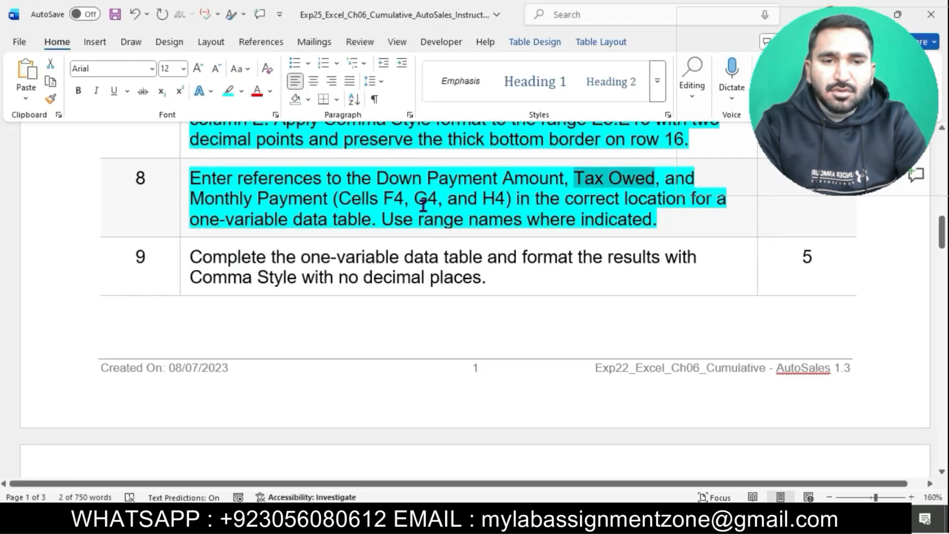
drag(199, 203, 663, 223)
key(alt+Tab)
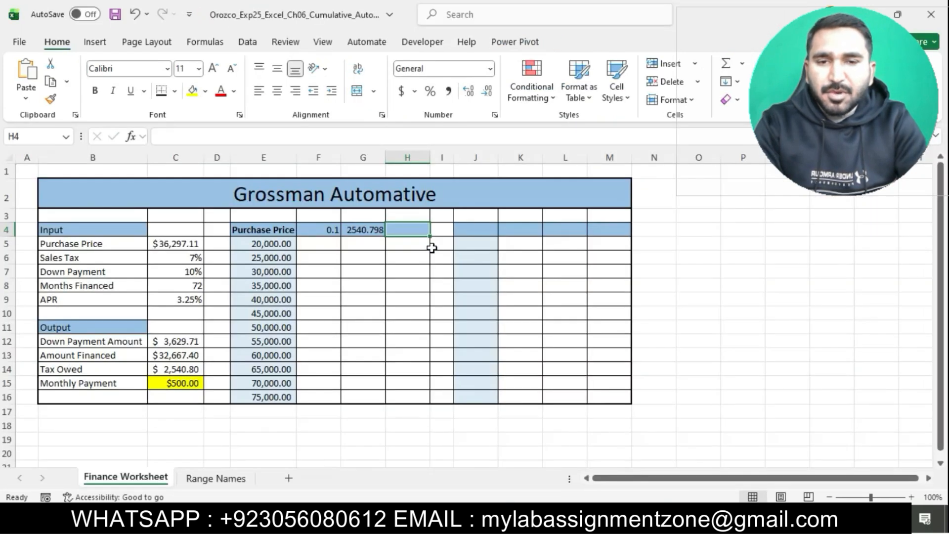
text(=)
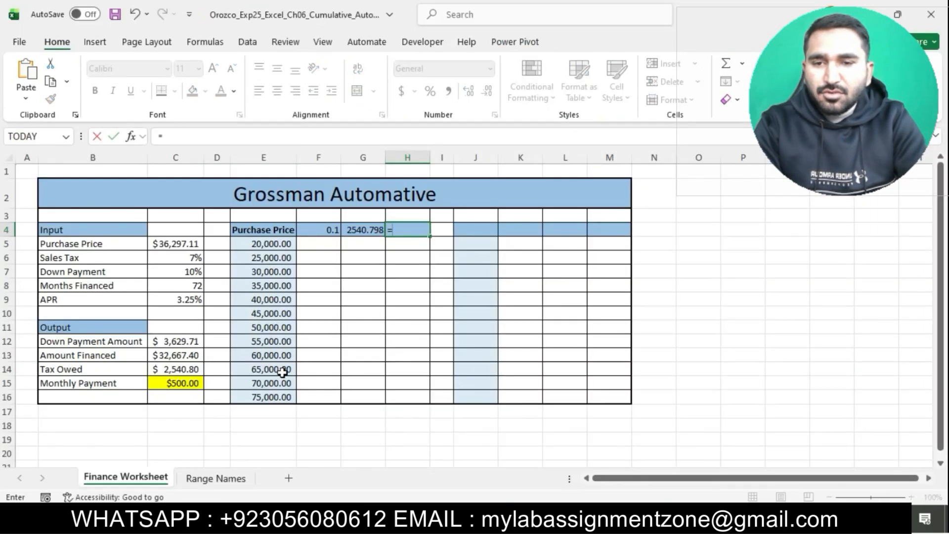
click(178, 386)
key(Return)
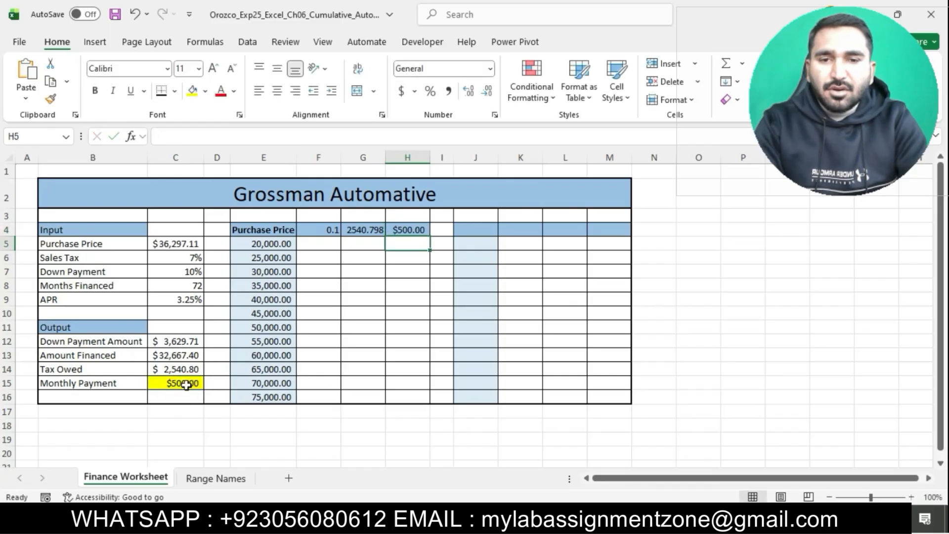
Return to the Word instructions and highlight the whole text of step 9 in turquoise
key(alt+Tab)
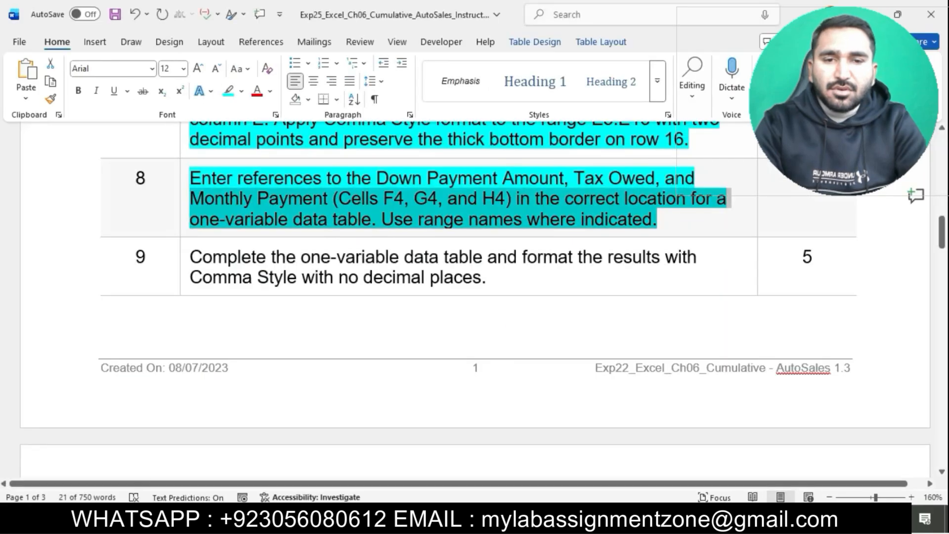
click(518, 222)
scroll(574, 220, down, 3)
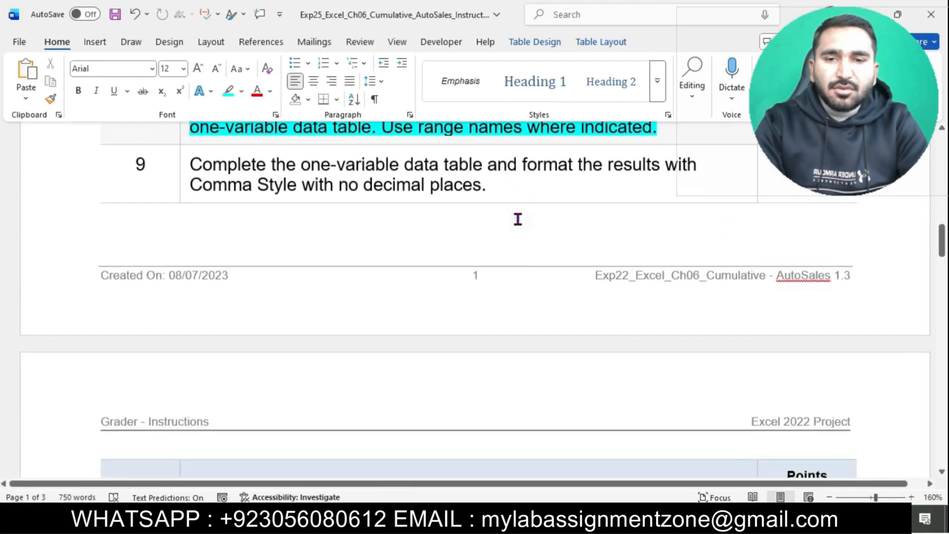
click(184, 171)
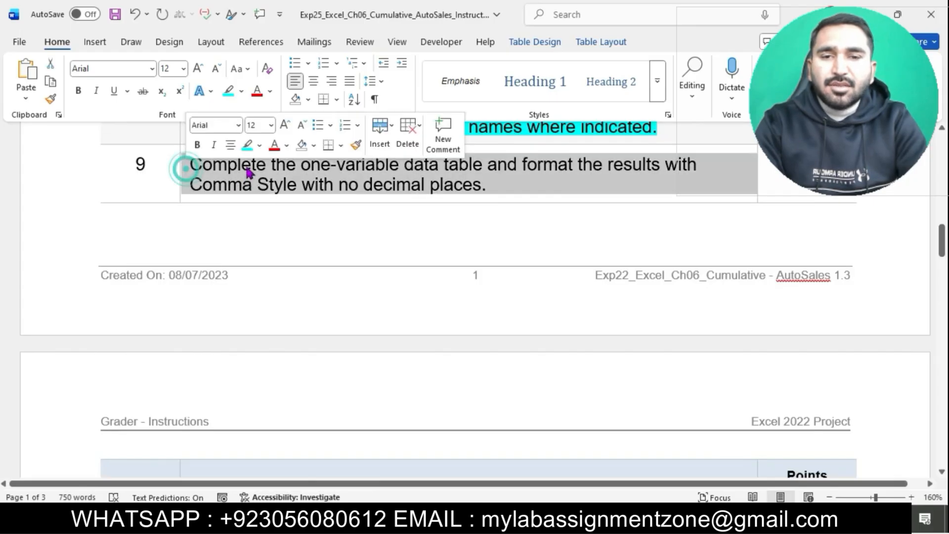
click(242, 144)
click(291, 187)
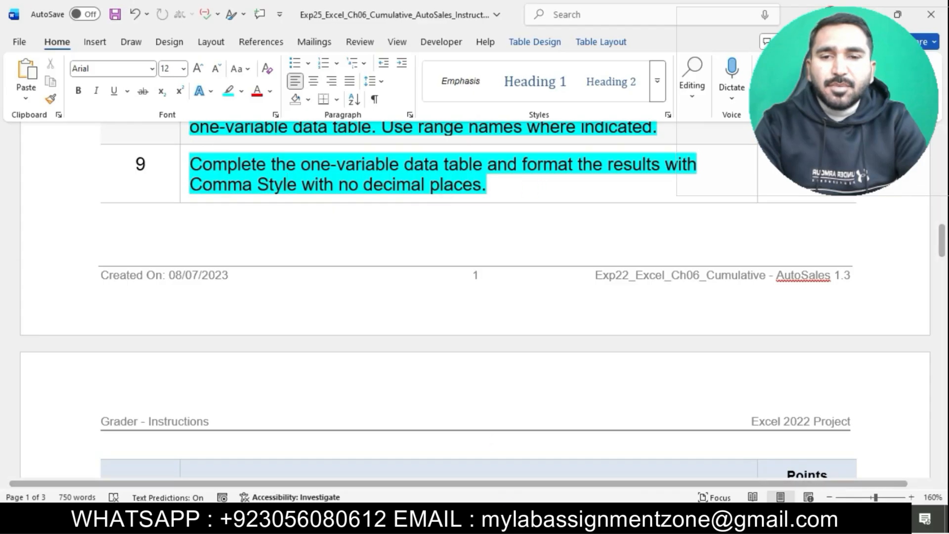
Switch to Excel and create a one-variable data table on E4:H16 with the Purchase Price cell C5 as the column input cell
key(alt+Tab)
click(267, 225)
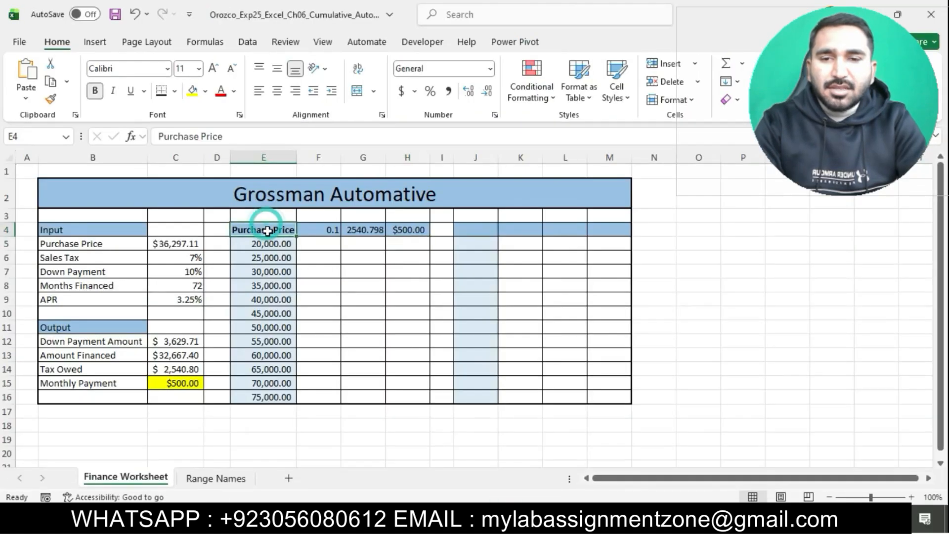
drag(268, 233, 422, 399)
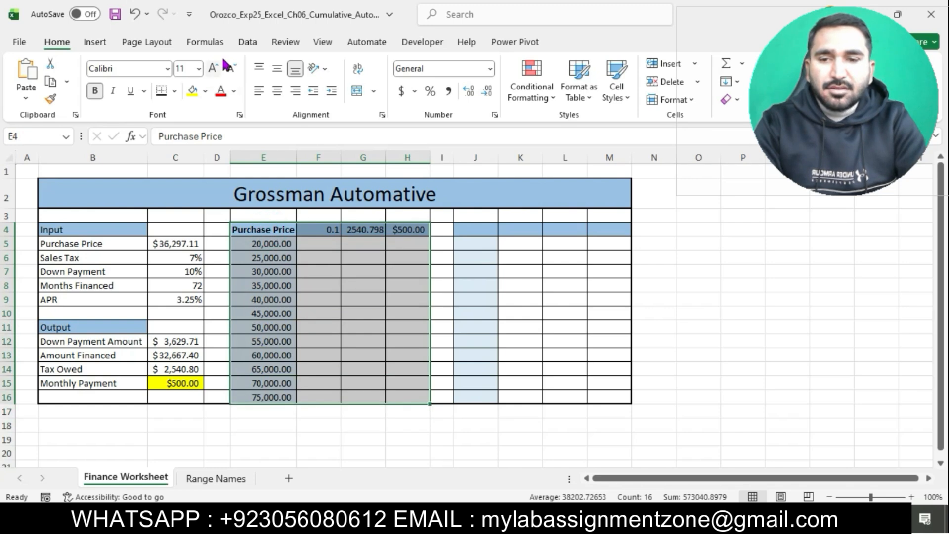
click(247, 45)
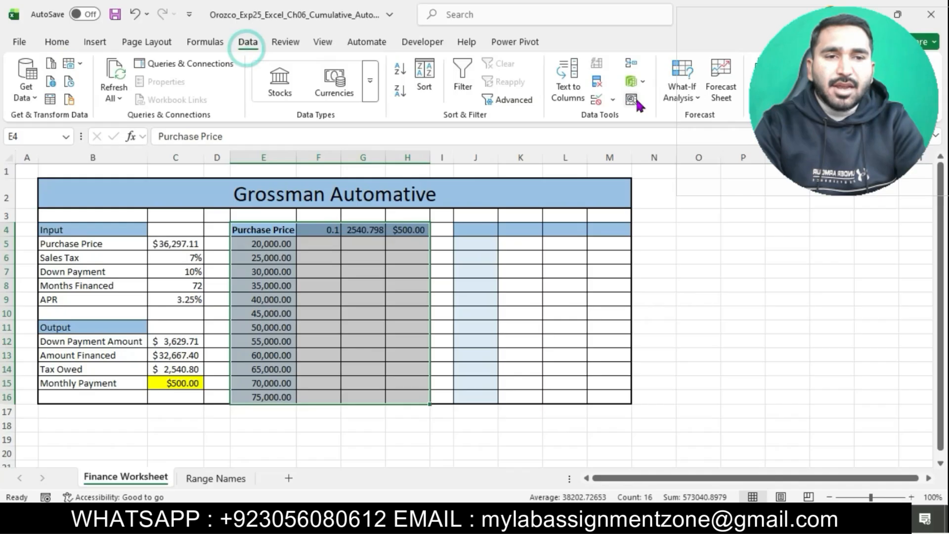
click(681, 91)
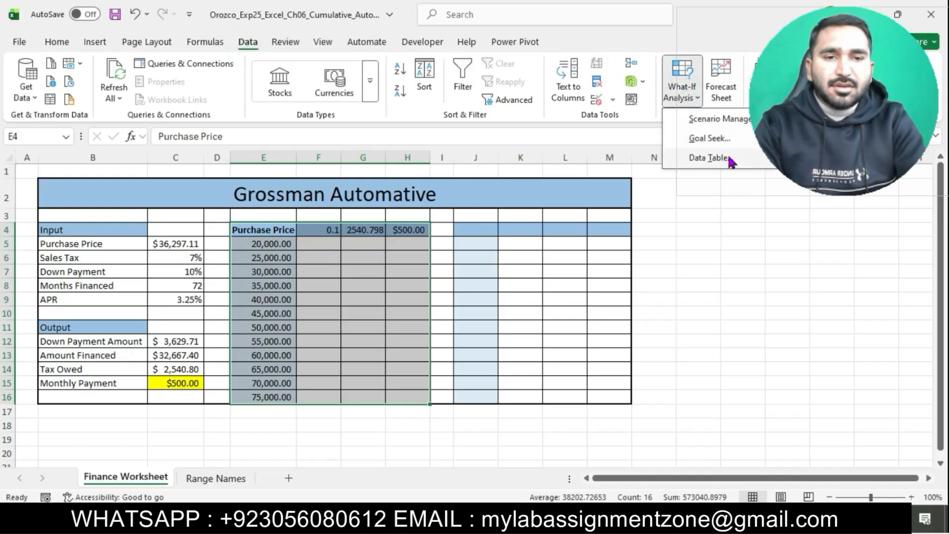
click(708, 158)
click(677, 253)
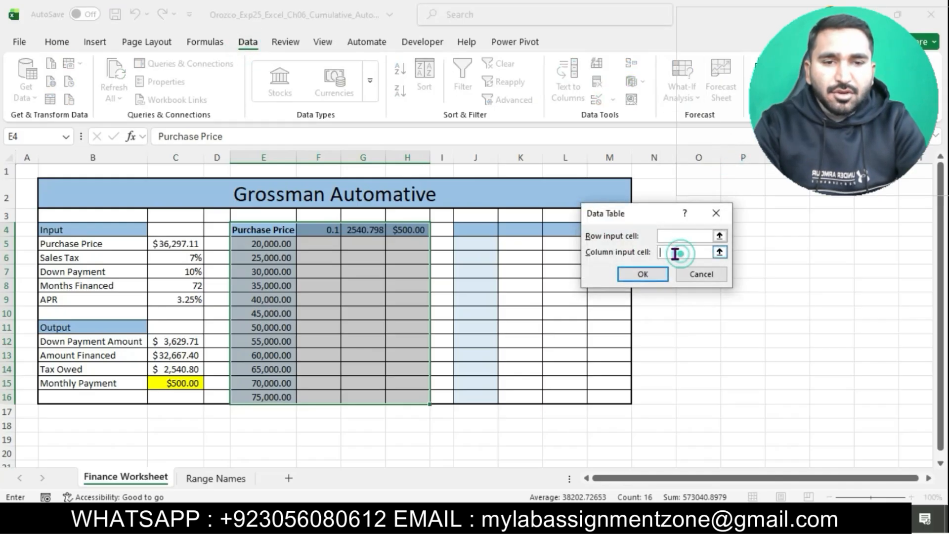
click(198, 244)
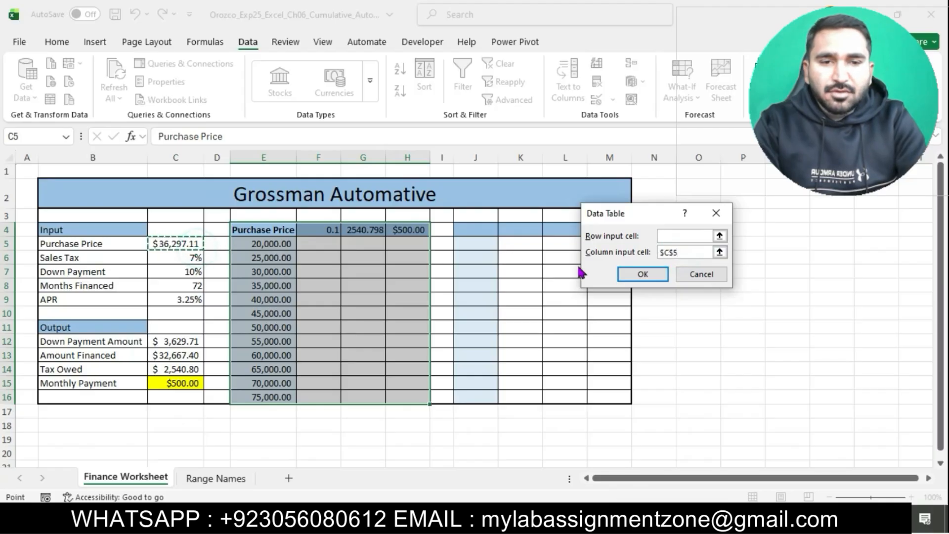
click(631, 276)
click(742, 341)
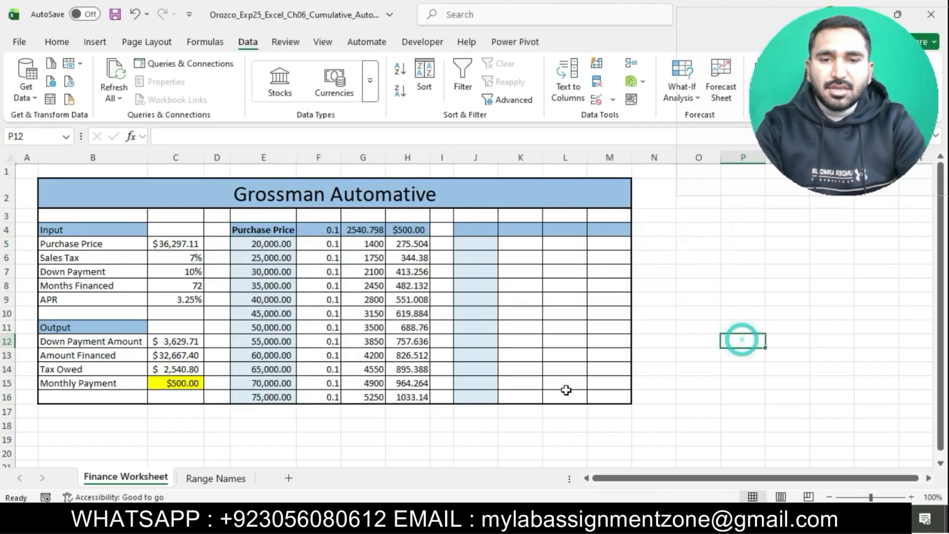
Check the number format wording in Word's step 9, then apply Comma Style with one decimal place to F5:H16 in Excel
click(549, 520)
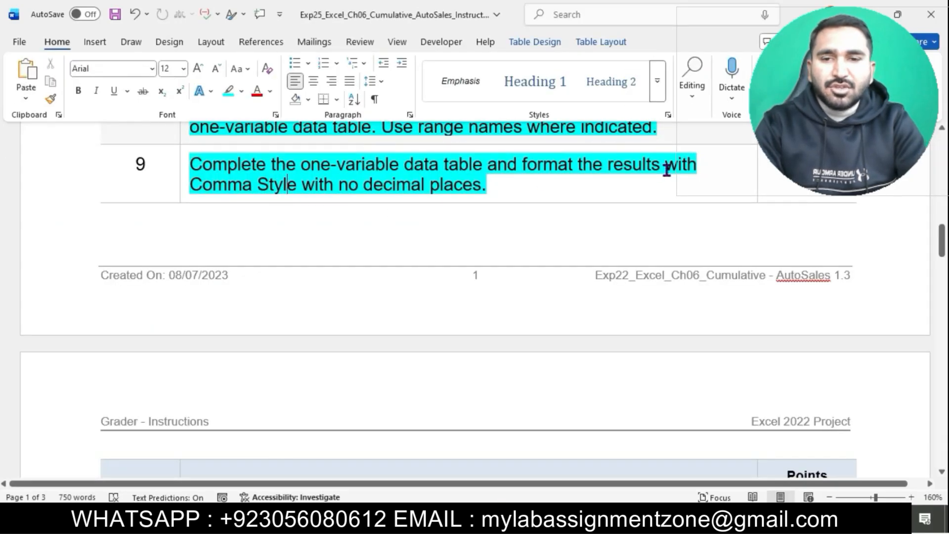
drag(671, 168, 678, 194)
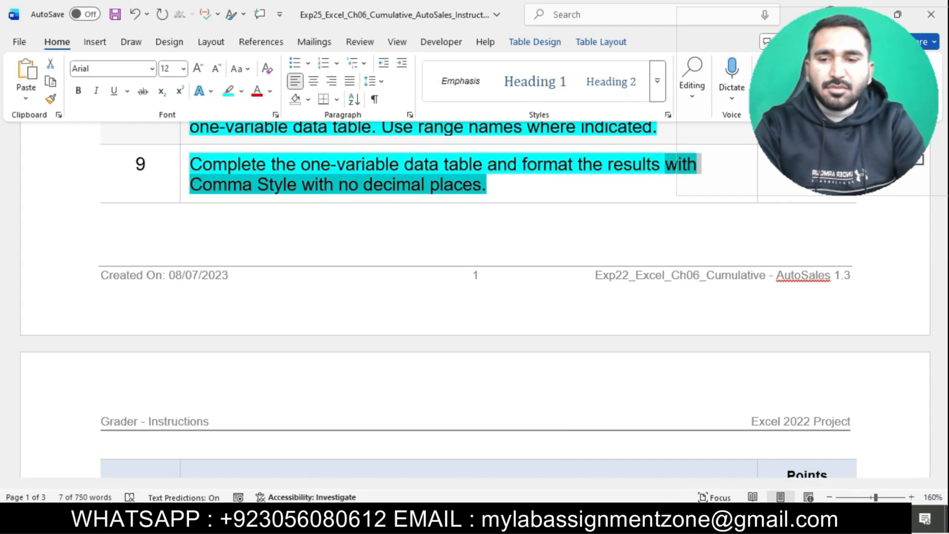
key(alt+Tab)
click(333, 244)
drag(332, 244, 412, 394)
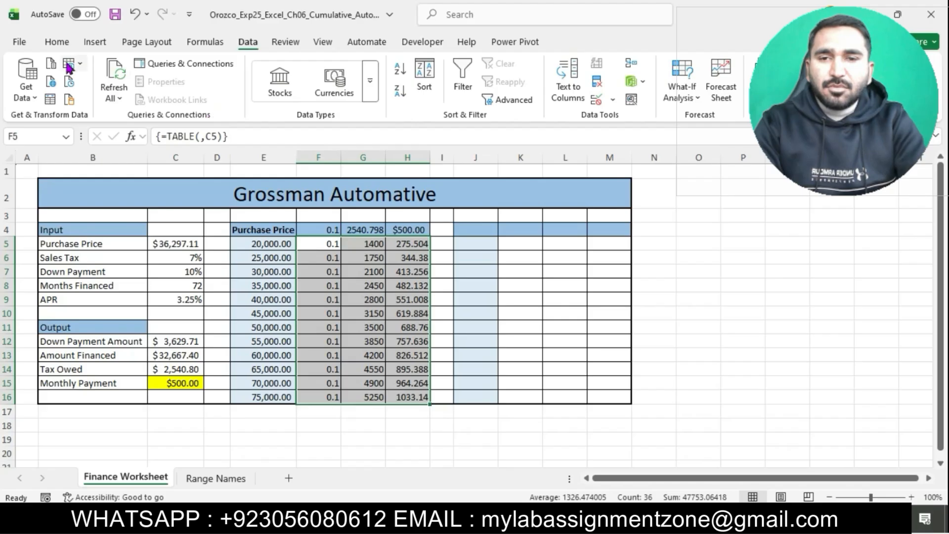
click(58, 41)
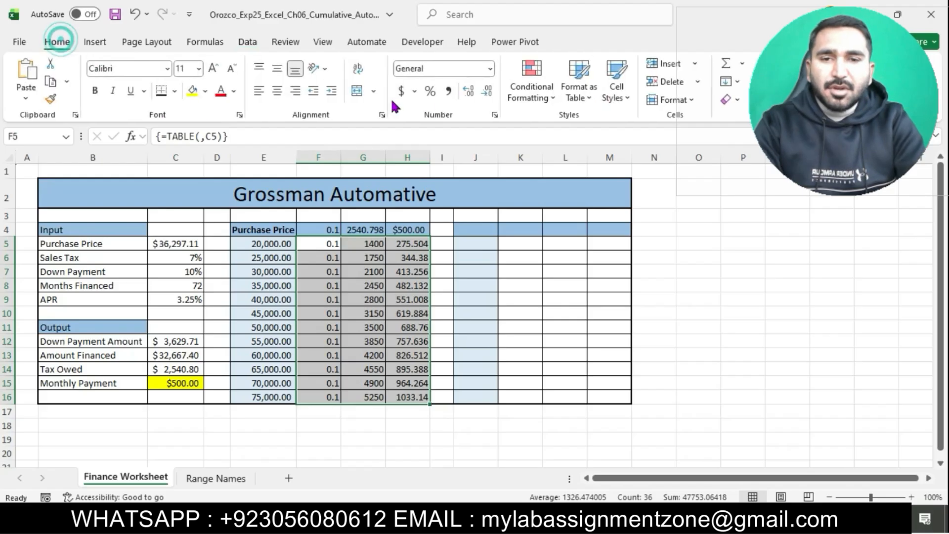
click(448, 91)
click(487, 91)
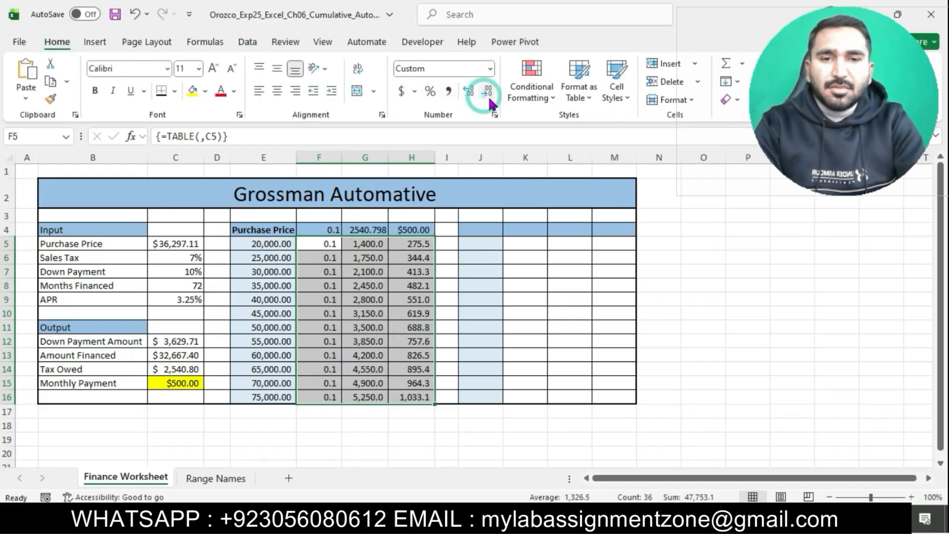
click(718, 258)
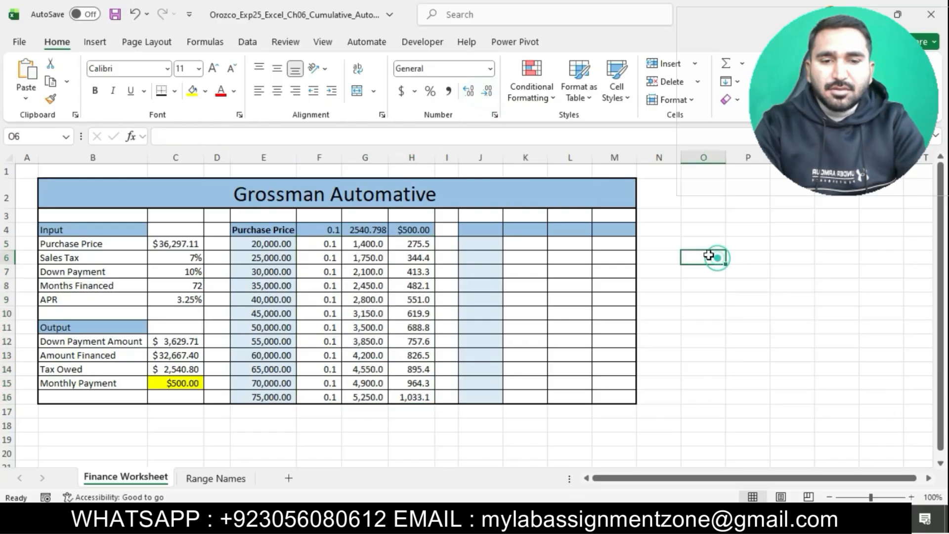
Return to the Word instructions and highlight the whole text of step 10 in turquoise
click(337, 230)
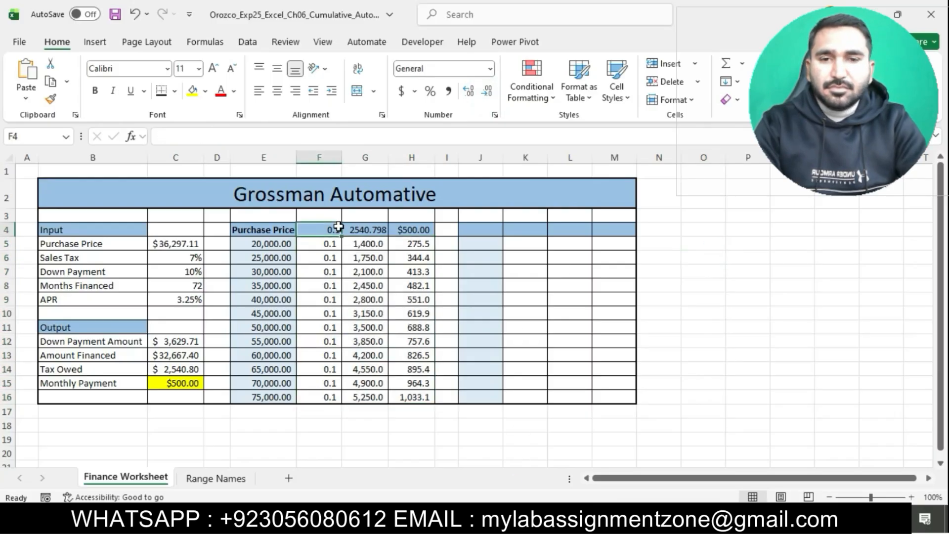
key(alt+Tab)
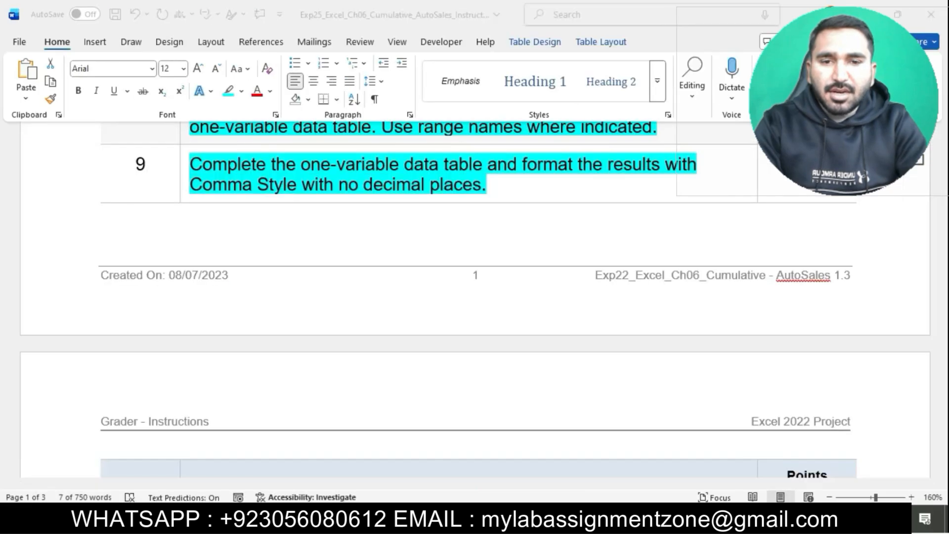
scroll(460, 277, up, 3)
scroll(460, 276, down, 1)
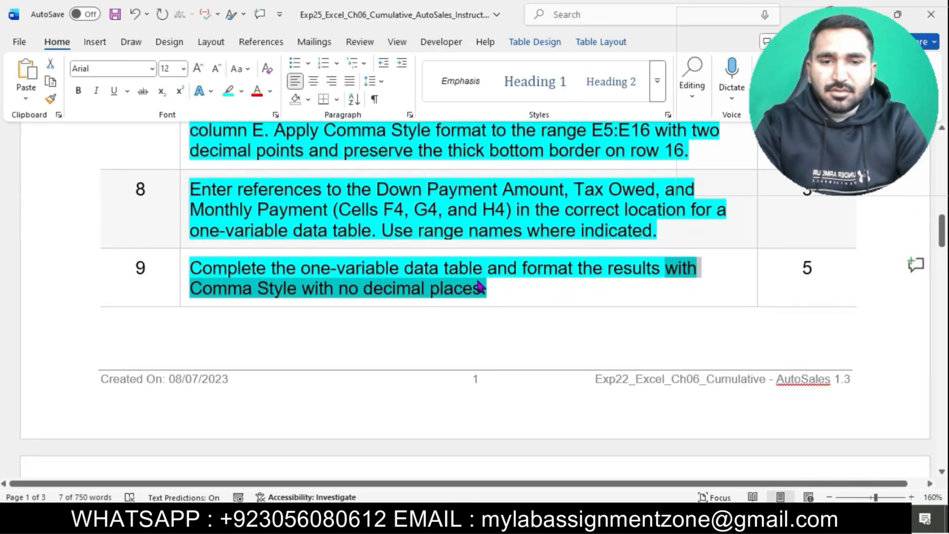
click(524, 300)
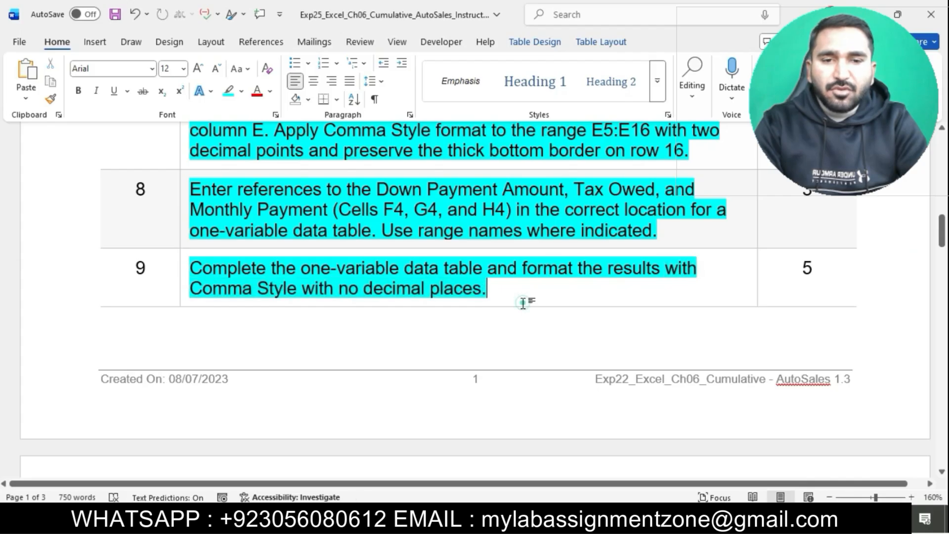
scroll(524, 301, down, 3)
scroll(526, 309, down, 3)
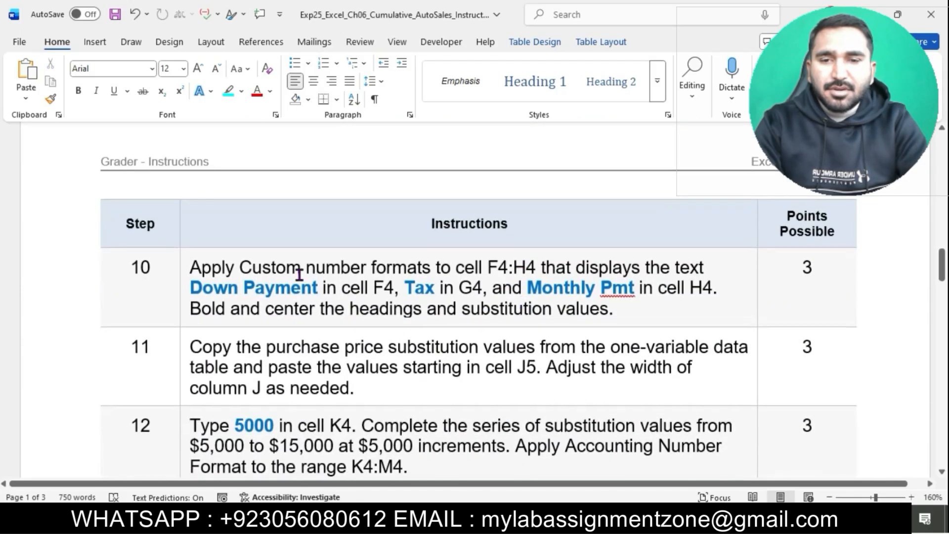
triple_click(192, 268)
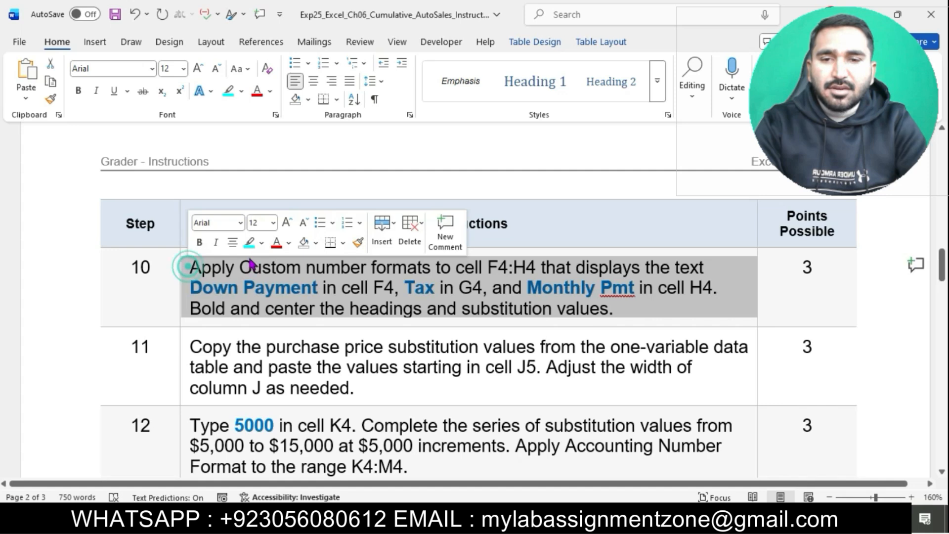
click(249, 242)
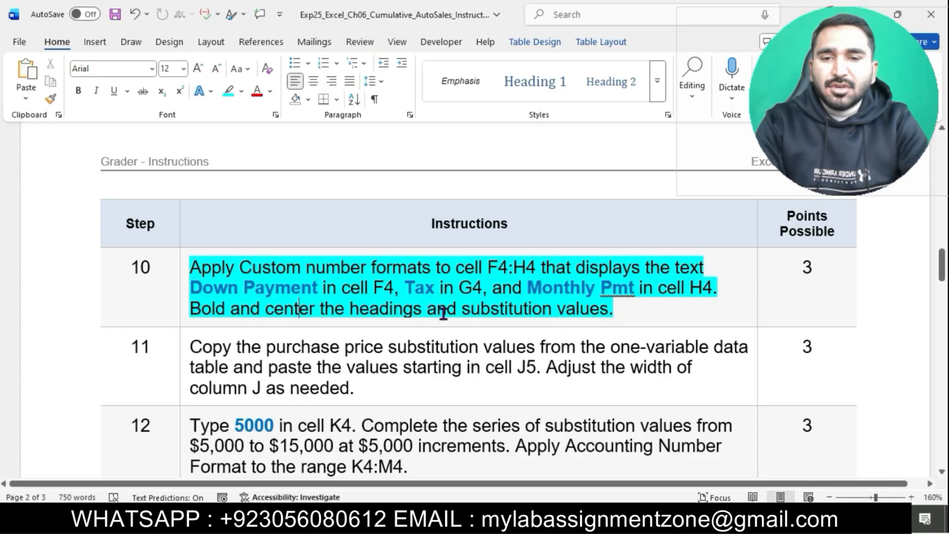
Check the Down Payment wording in Word's step 10, then give F4 in Excel the custom number format "Down Payment "
click(197, 291)
drag(197, 291, 288, 295)
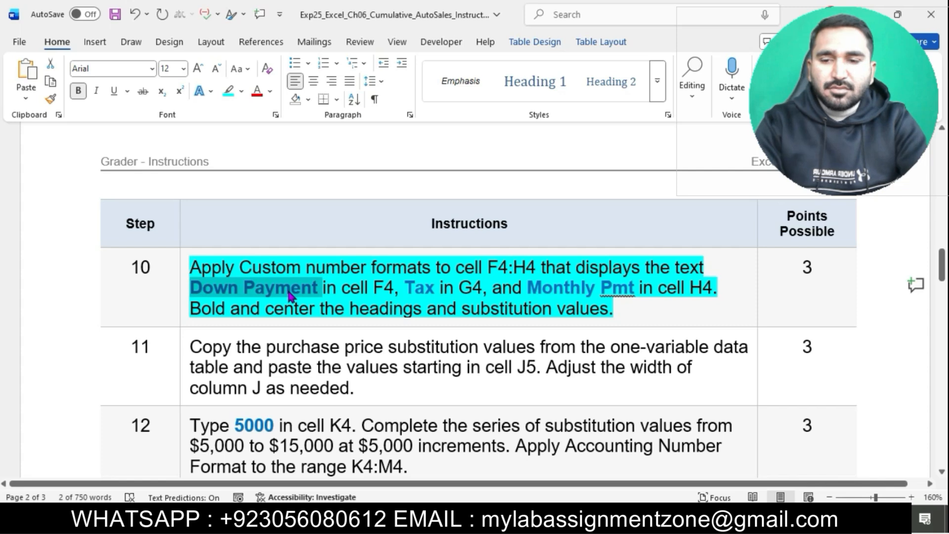
key(alt+Tab)
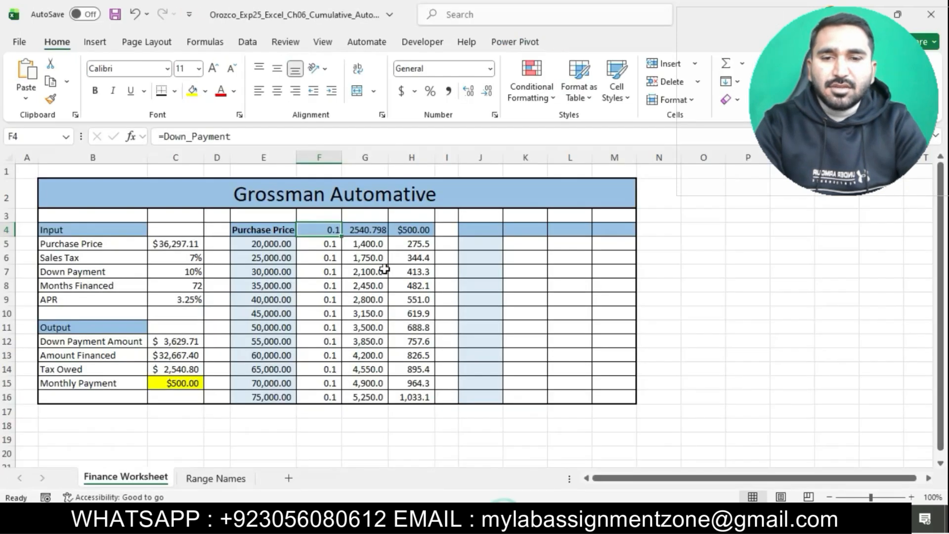
click(494, 115)
click(497, 241)
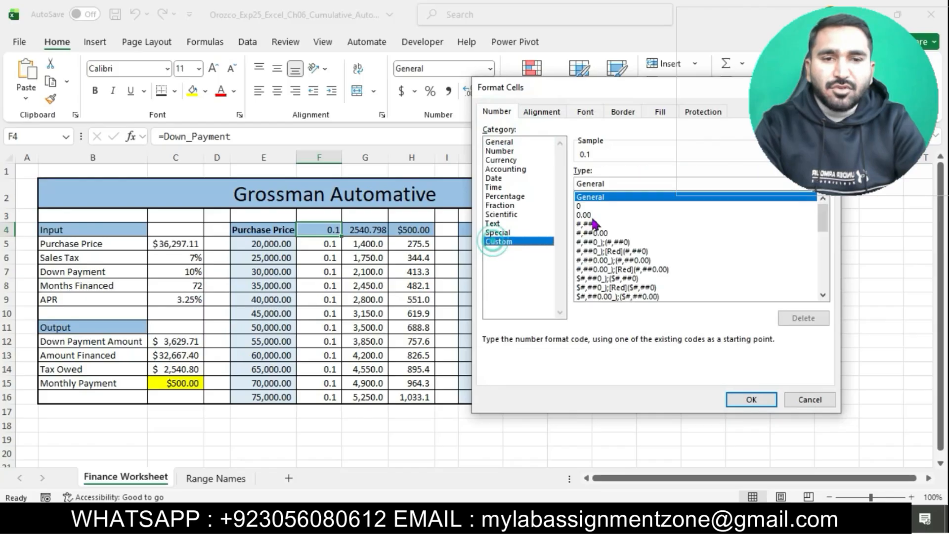
click(613, 184)
key(BackSpace)
key(BackSpace)
key(BackSpace)
key(BackSpace)
key(BackSpace)
key(BackSpace)
text("Down Payment )
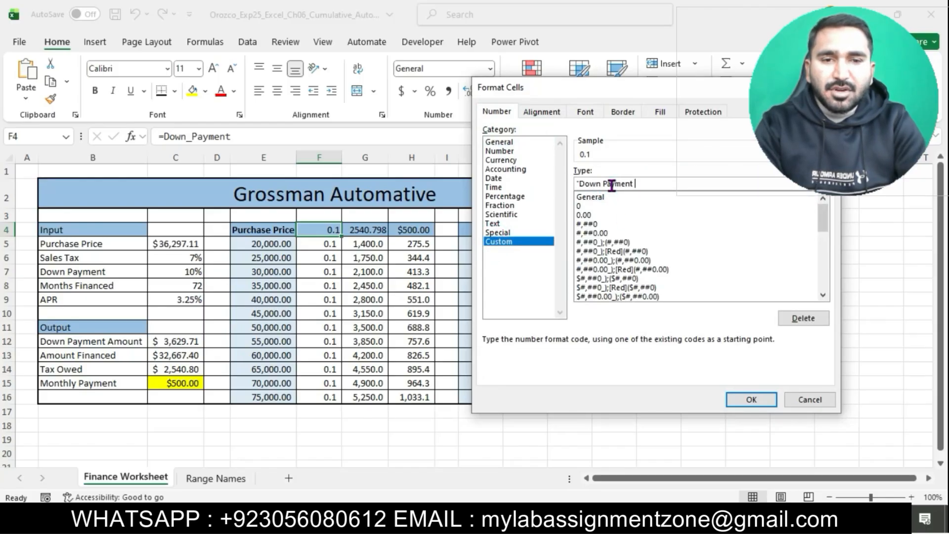
text(")
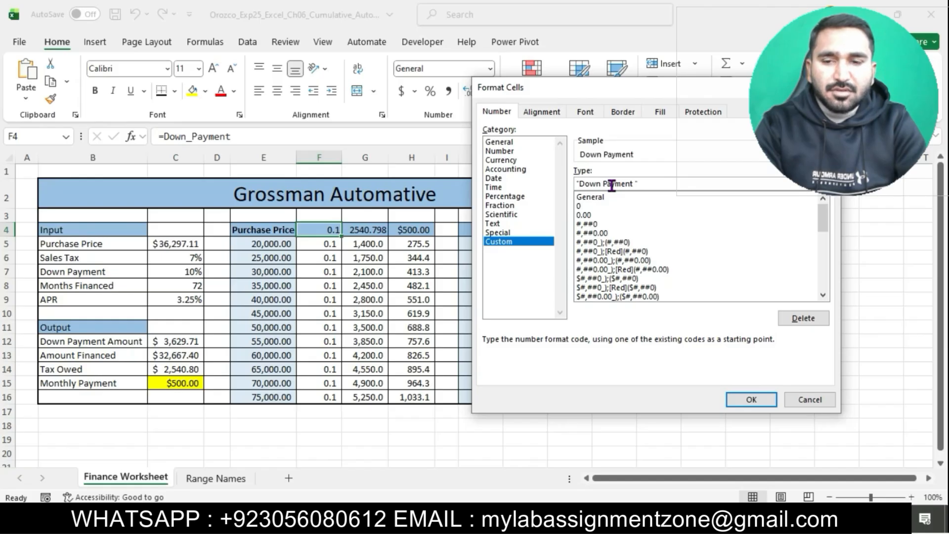
click(749, 398)
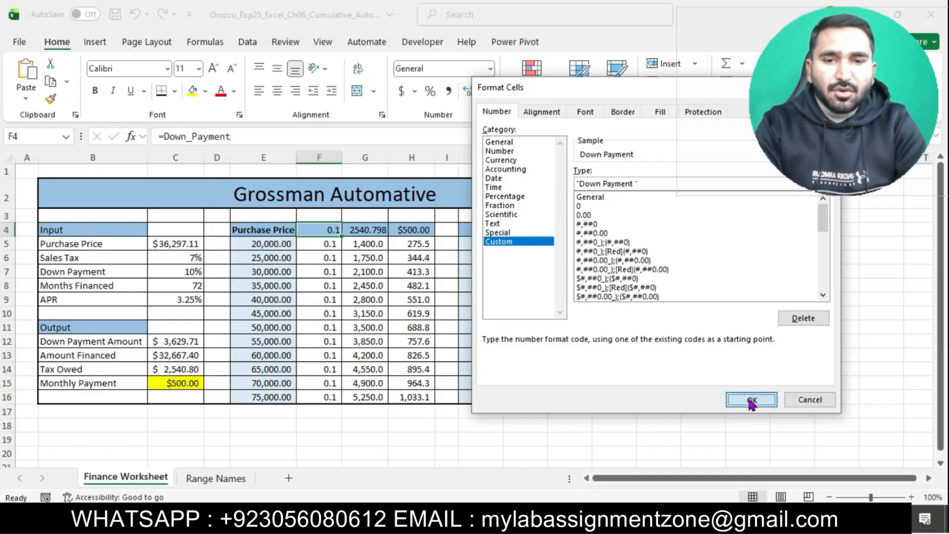
Check the Tax wording in Word's step 10, then give G4 in Excel the custom number format "Tax"
key(alt+Tab)
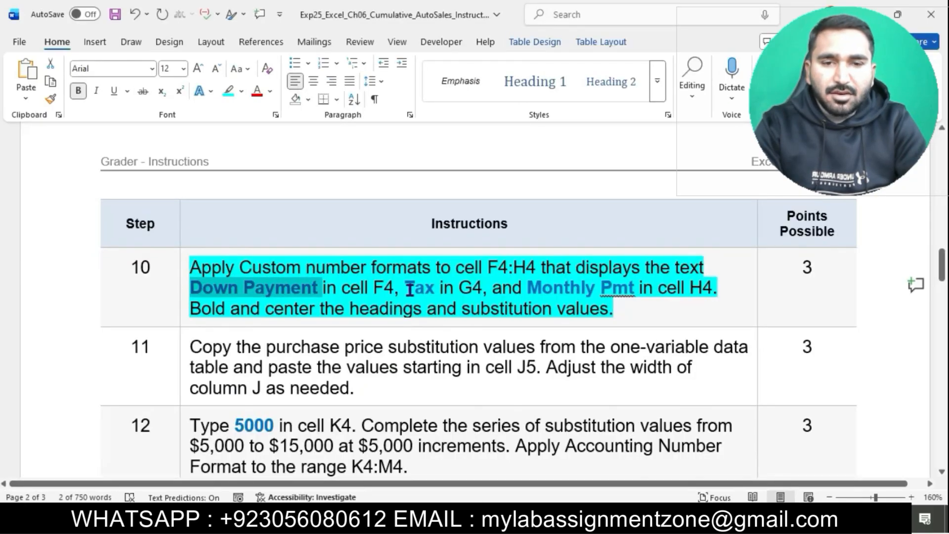
drag(410, 289, 435, 291)
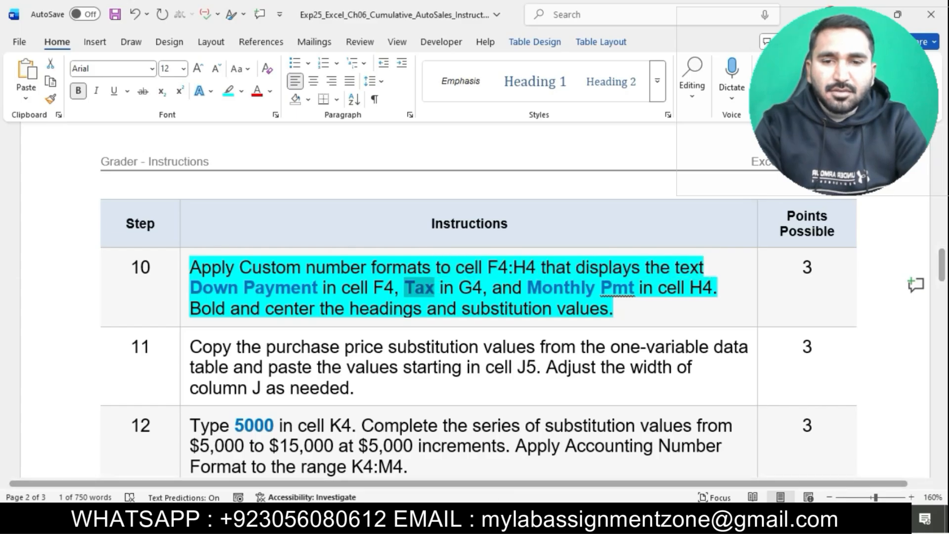
key(alt+Tab)
click(404, 234)
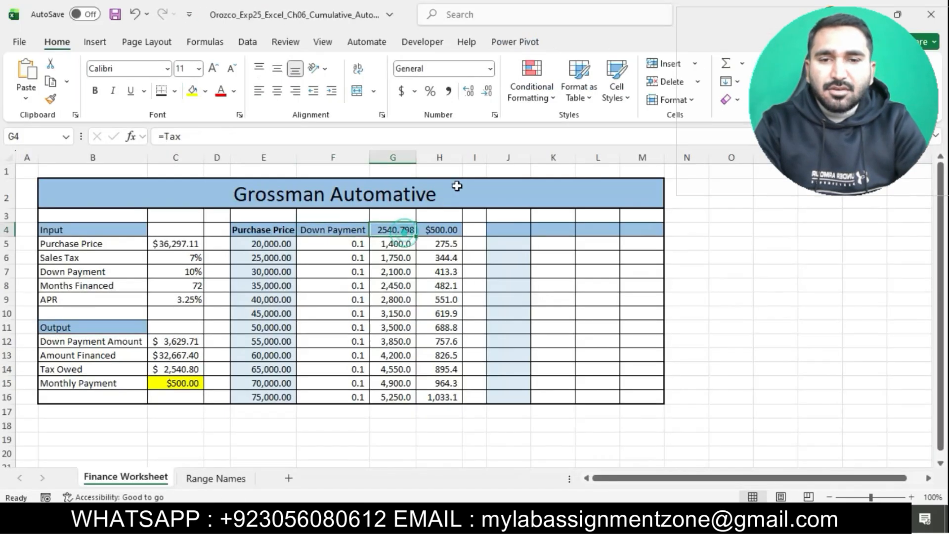
click(494, 116)
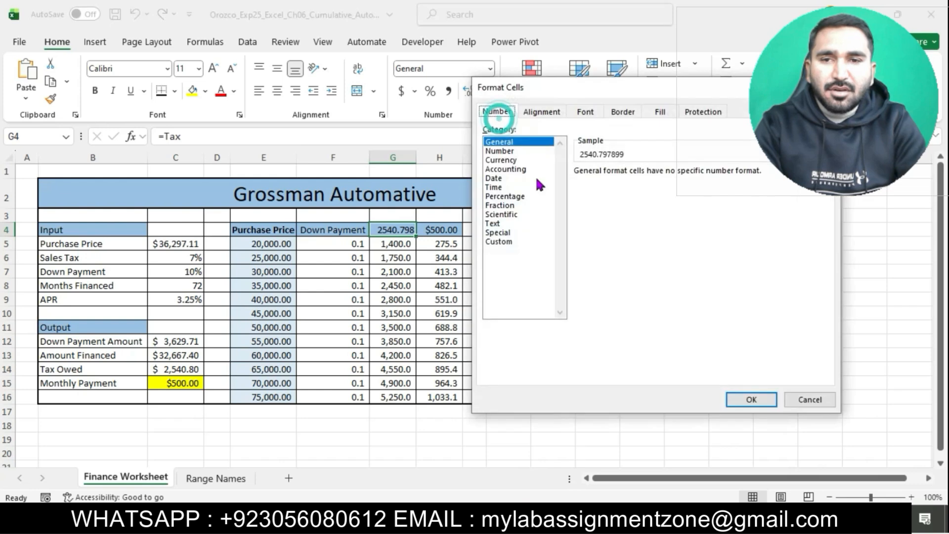
click(499, 242)
click(618, 184)
key(BackSpace)
key(BackSpace)
key(BackSpace)
key(BackSpace)
key(BackSpace)
key(BackSpace)
key(BackSpace)
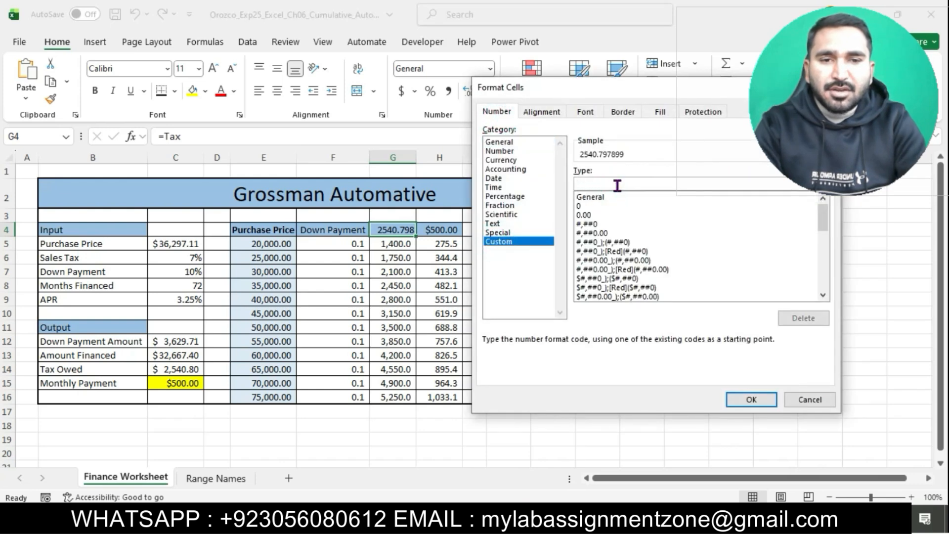
text("Tax")
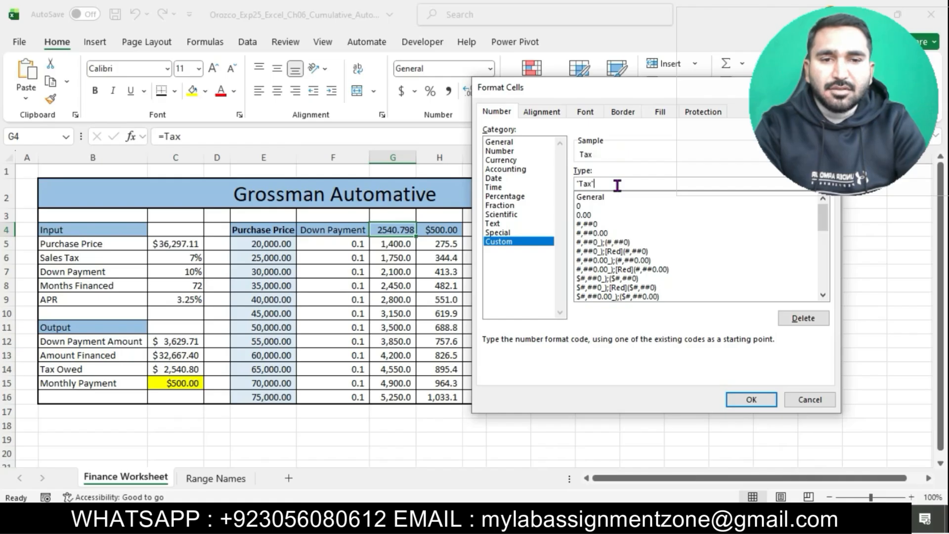
click(746, 399)
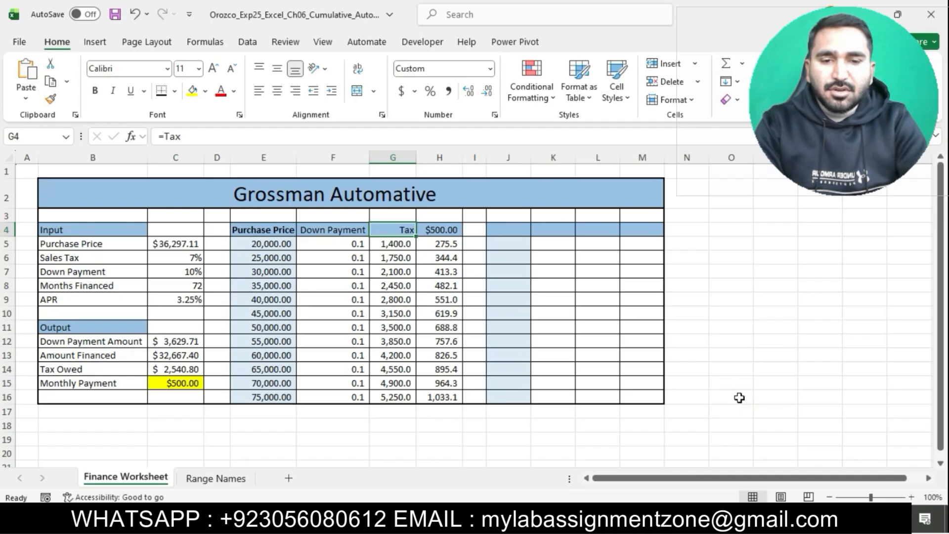
Check the Monthly Pmt wording in Word's step 10, then open the custom number format for H4 in Excel and clear its format code
key(alt+Tab)
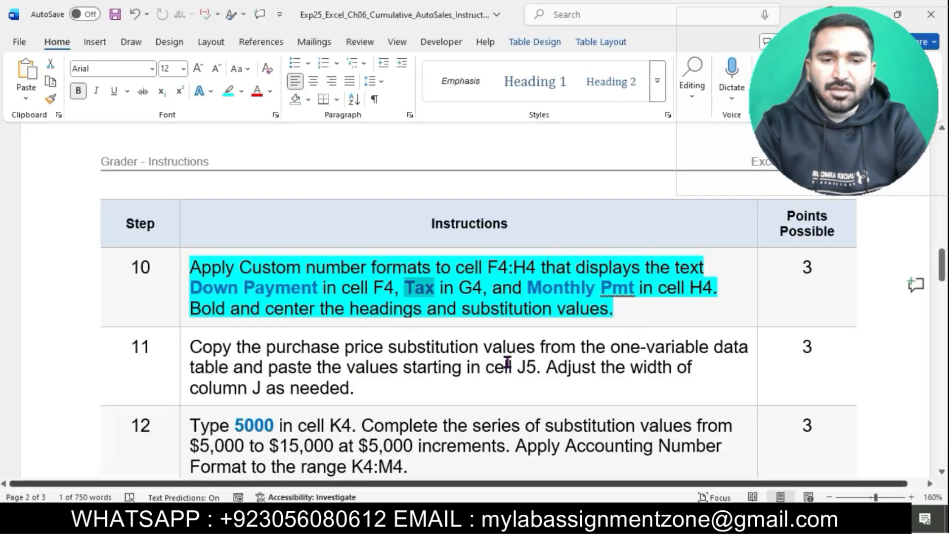
drag(532, 292, 609, 290)
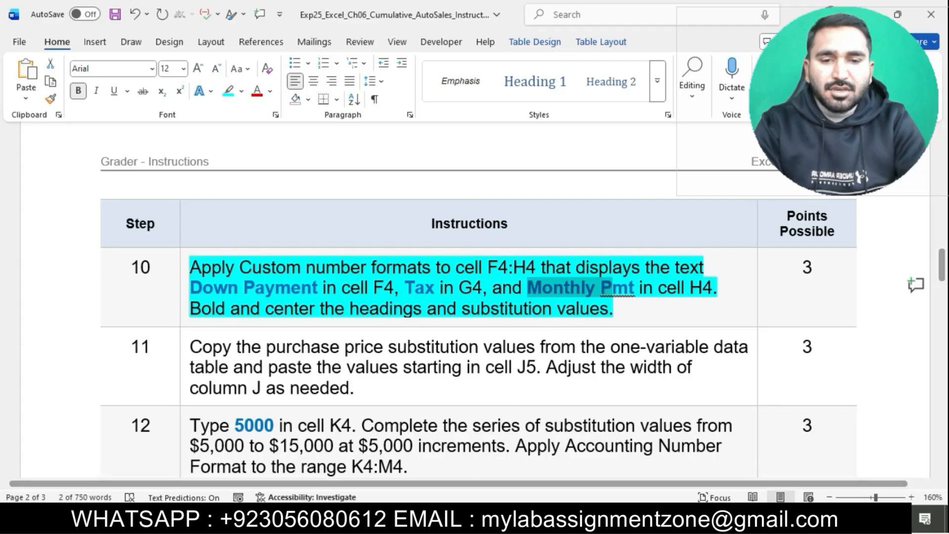
key(alt+Tab)
click(446, 228)
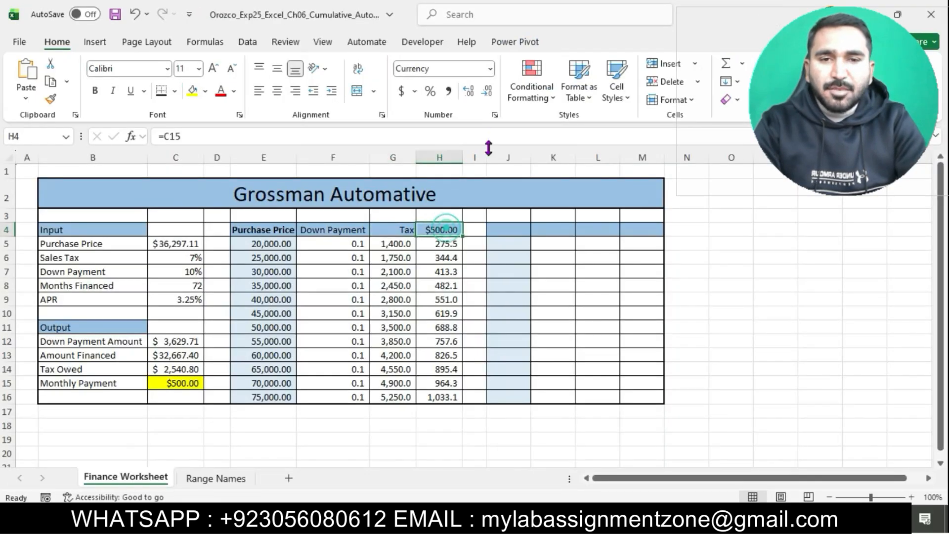
click(495, 116)
click(523, 241)
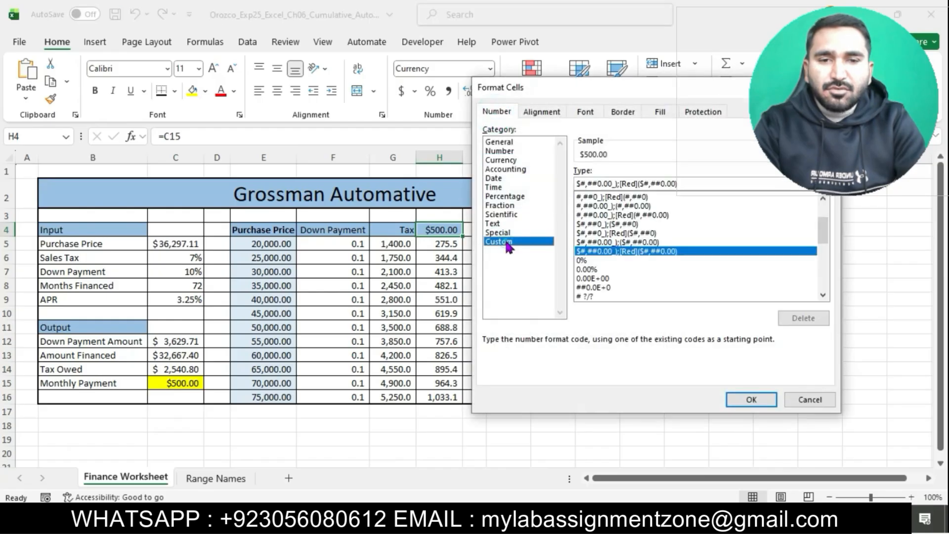
mouse_move(816, 233)
mouse_down()
mouse_move(816, 207)
mouse_move(824, 218)
mouse_up()
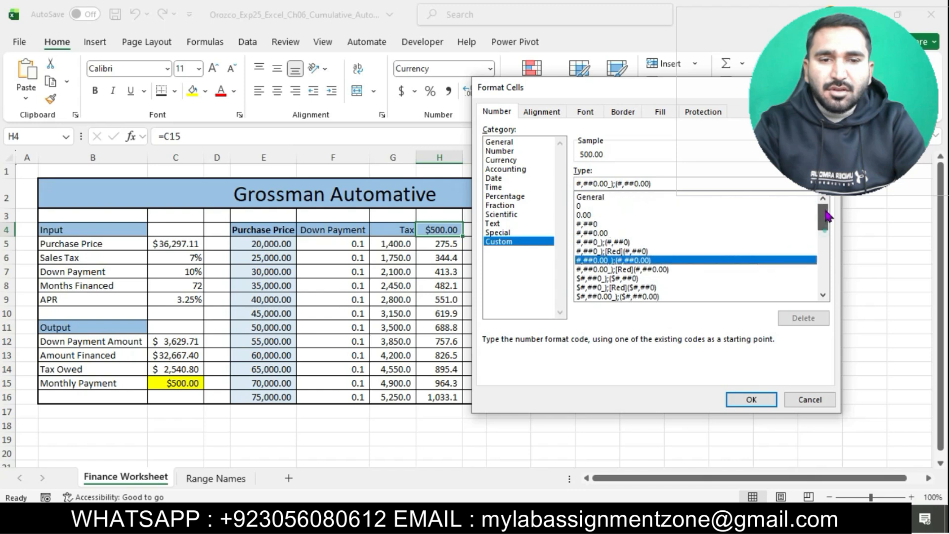
click(590, 197)
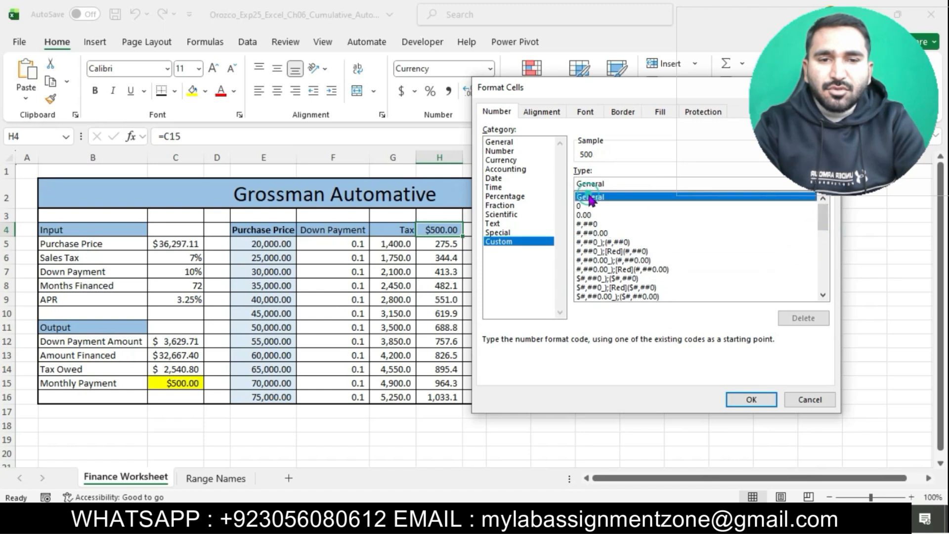
double_click(623, 184)
key(BackSpace)
text("Monthly P)
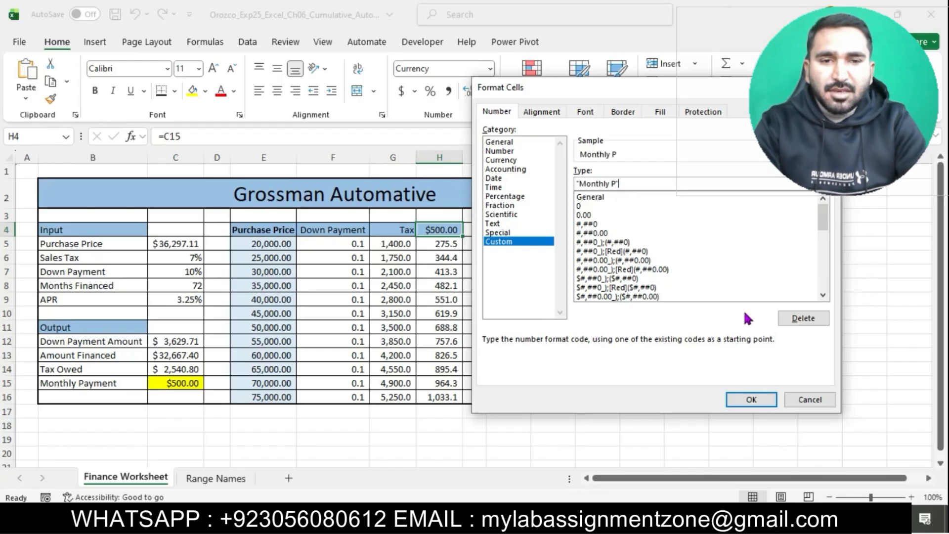
key(BackSpace)
key(BackSpace)
key(BackSpace)
key(BackSpace)
key(BackSpace)
key(BackSpace)
key(BackSpace)
key(BackSpace)
key(BackSpace)
key(BackSpace)
key(ctrl+z)
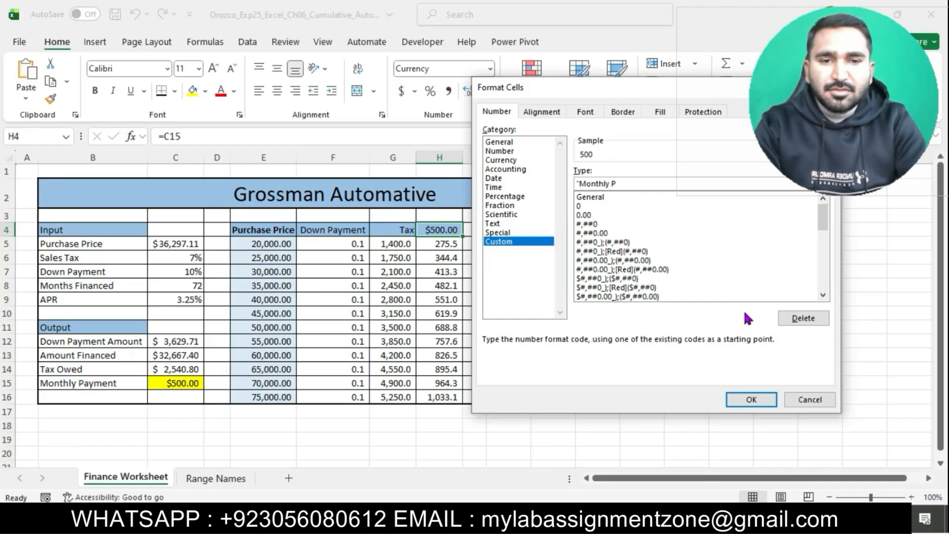
key(BackSpace)
key(BackSpace)
key(BackSpace)
key(BackSpace)
key(BackSpace)
key(BackSpace)
key(BackSpace)
key(BackSpace)
key(BackSpace)
key(BackSpace)
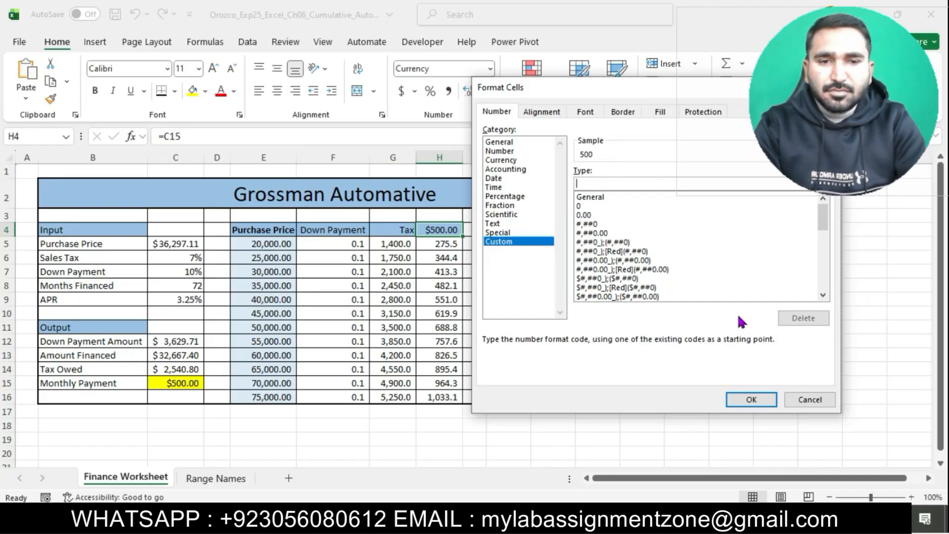
Copy the Monthly Pmt wording from Word's step 10, and use it in Excel as H4's custom number format "Monthly Pmt "
click(471, 513)
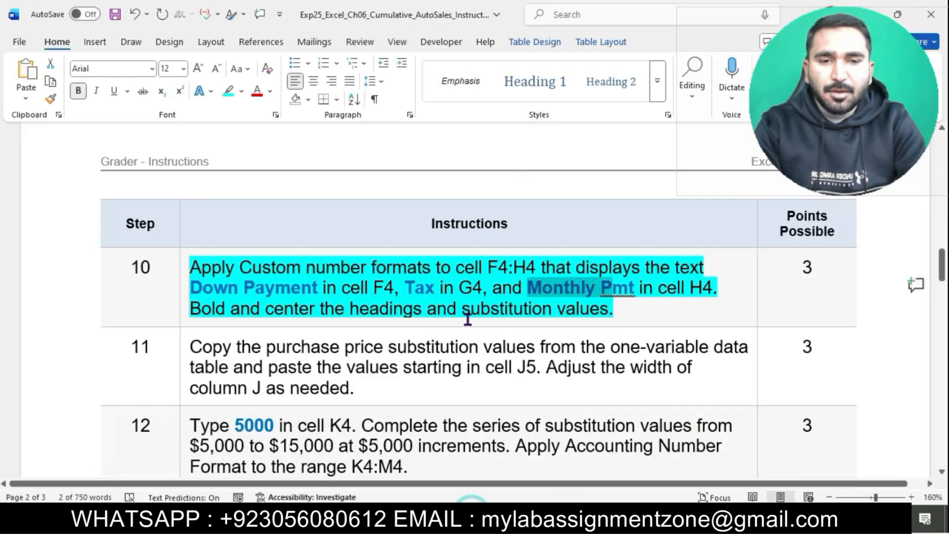
click(558, 303)
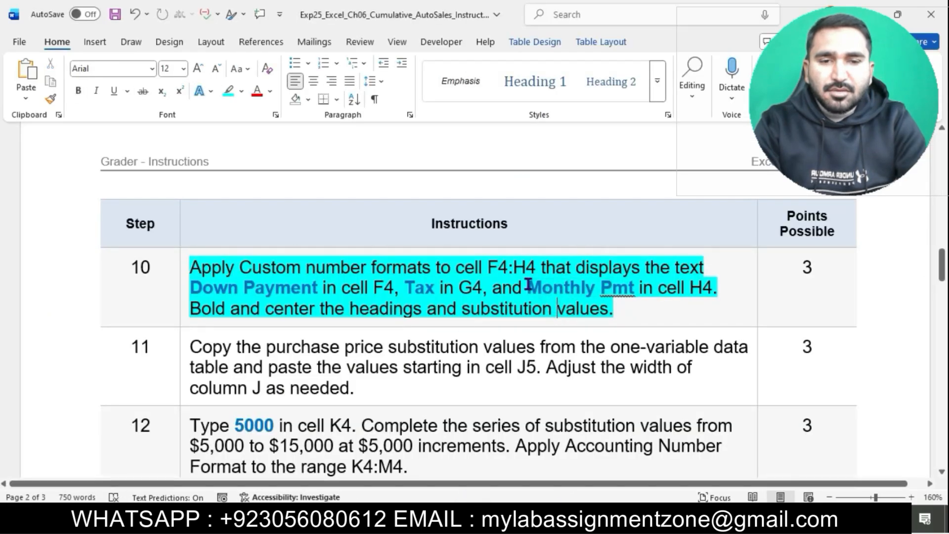
drag(528, 286, 633, 286)
key(ctrl+c)
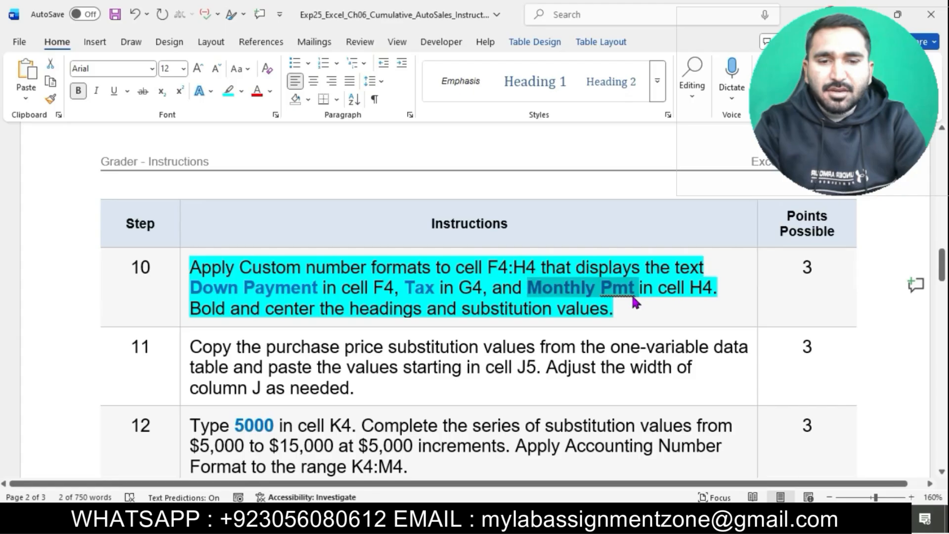
click(495, 514)
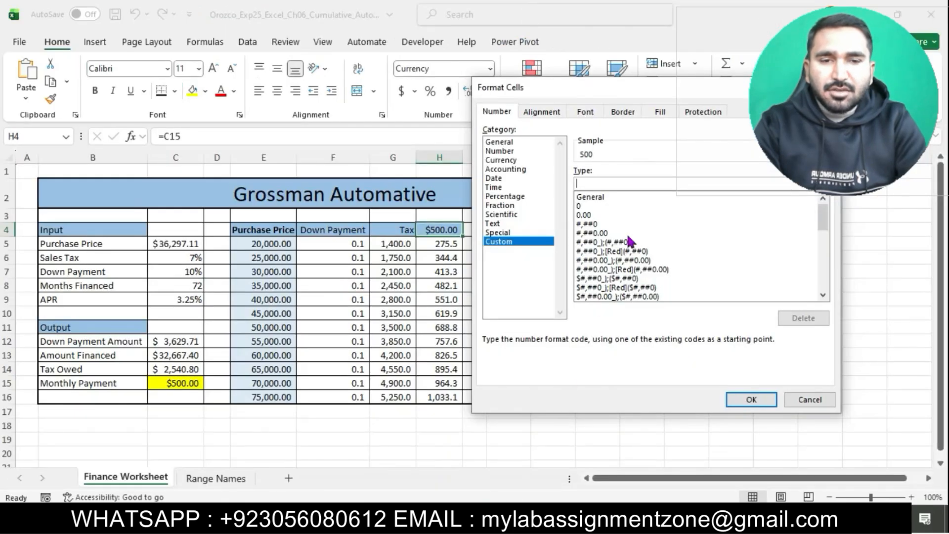
text(")
key(ctrl+v)
text(")
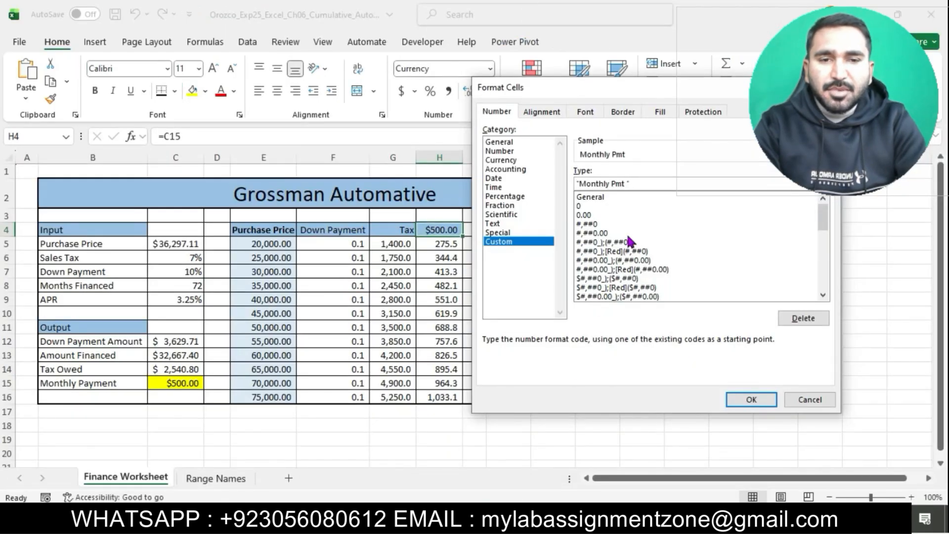
click(751, 399)
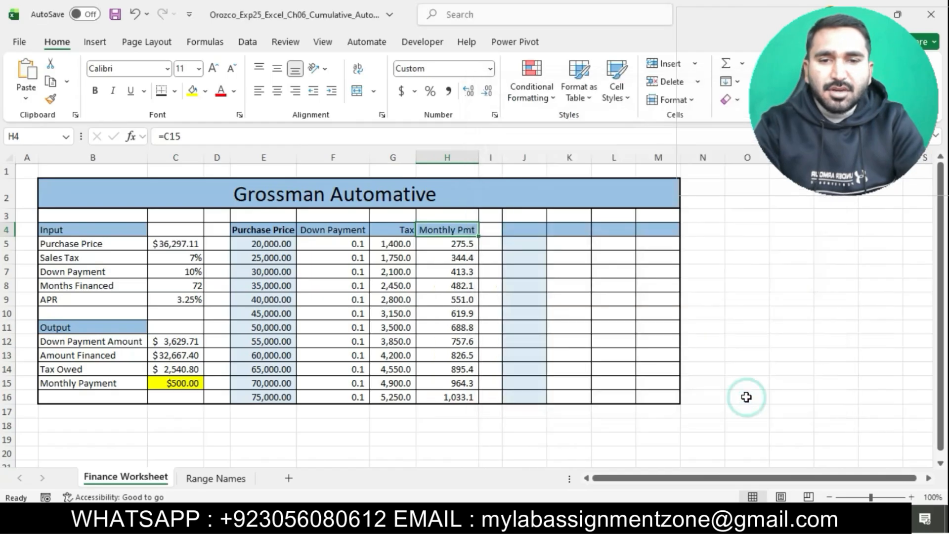
click(582, 324)
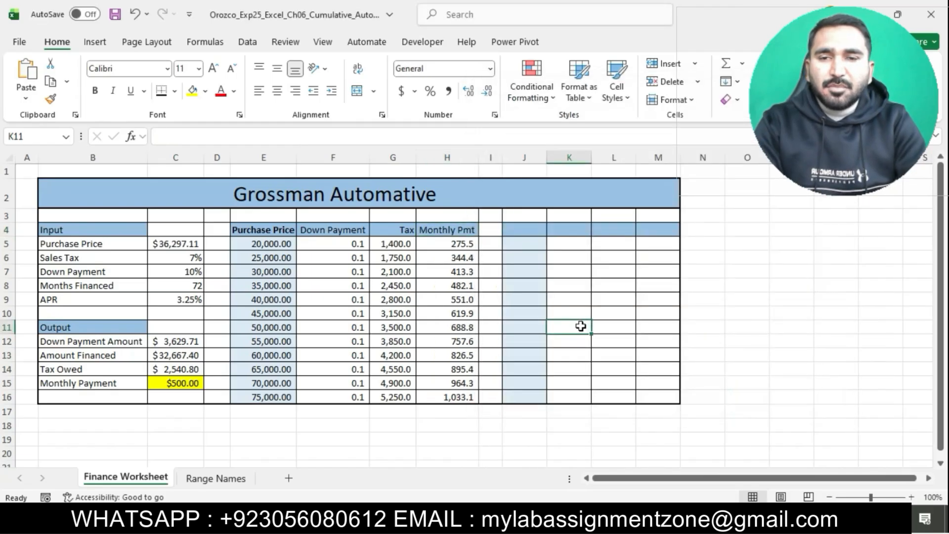
Check the last sentence of step 10 in Word, and bold and center the headings E4:H4 in Excel
key(alt+Tab)
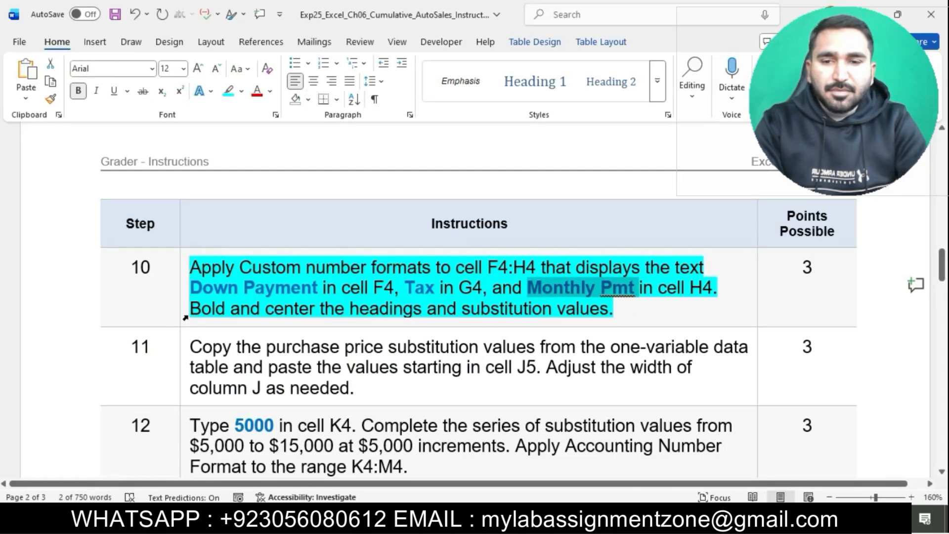
drag(196, 312, 587, 303)
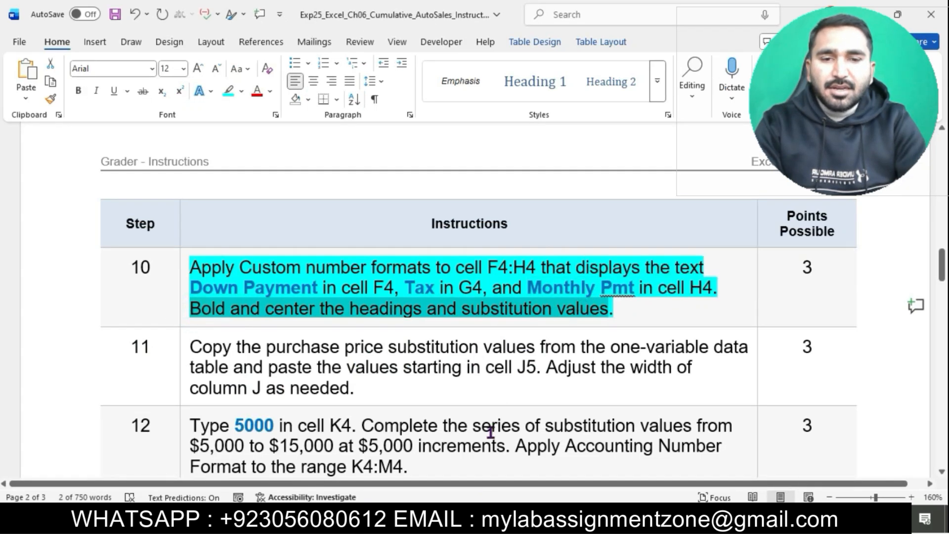
key(alt+Tab)
drag(275, 230, 434, 229)
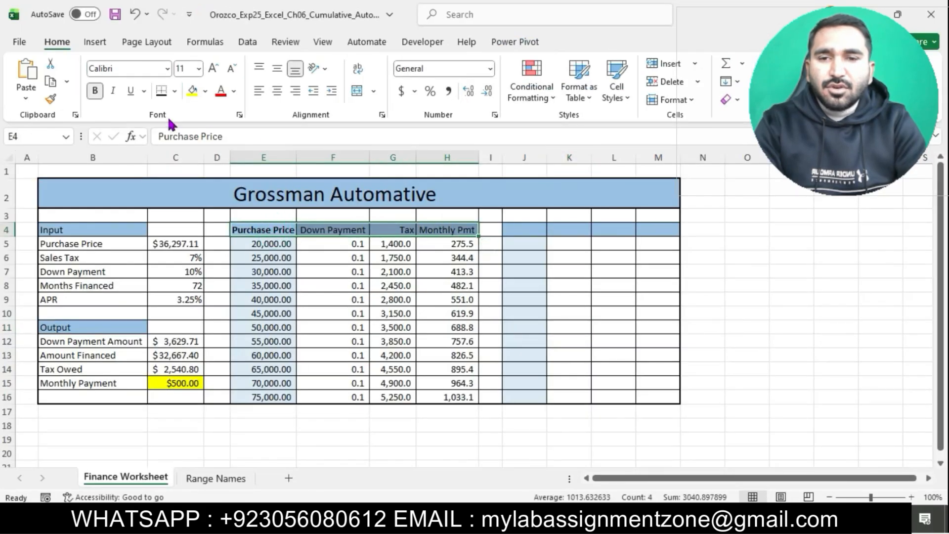
click(95, 90)
click(95, 91)
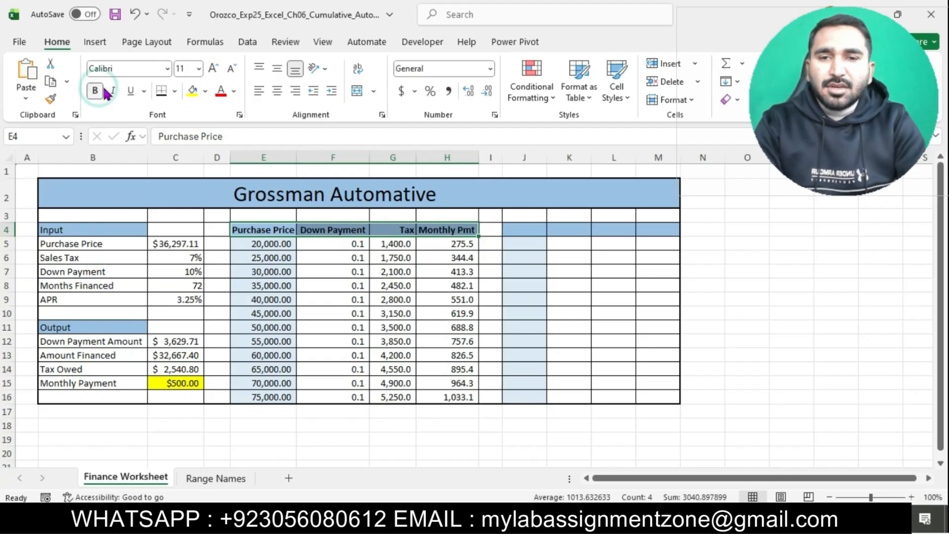
click(279, 94)
Bold and center the purchase price substitution values in E5:E16
drag(273, 244, 270, 396)
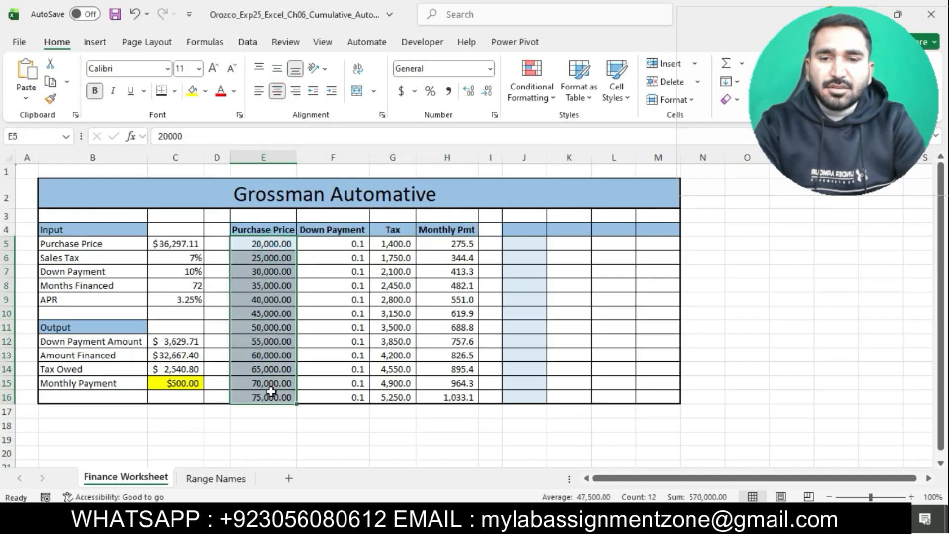
click(97, 92)
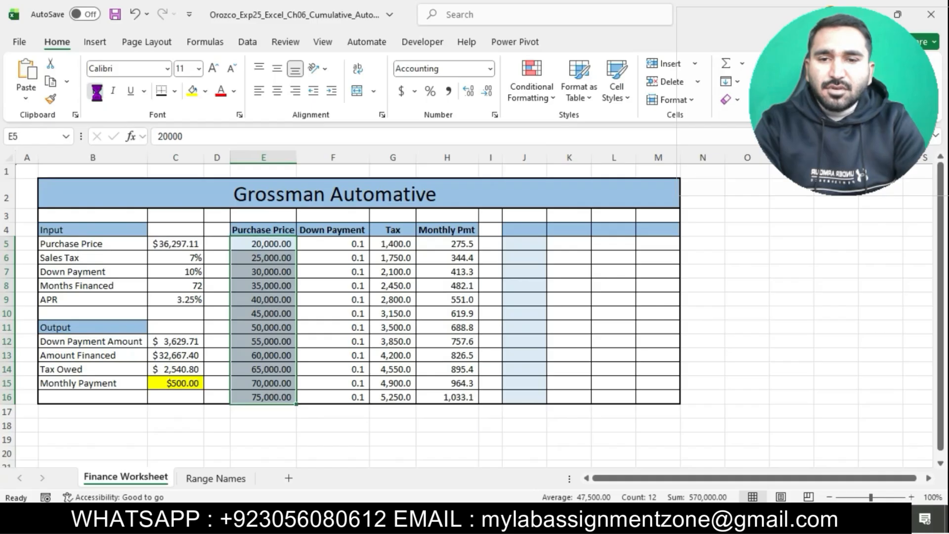
click(277, 90)
click(408, 423)
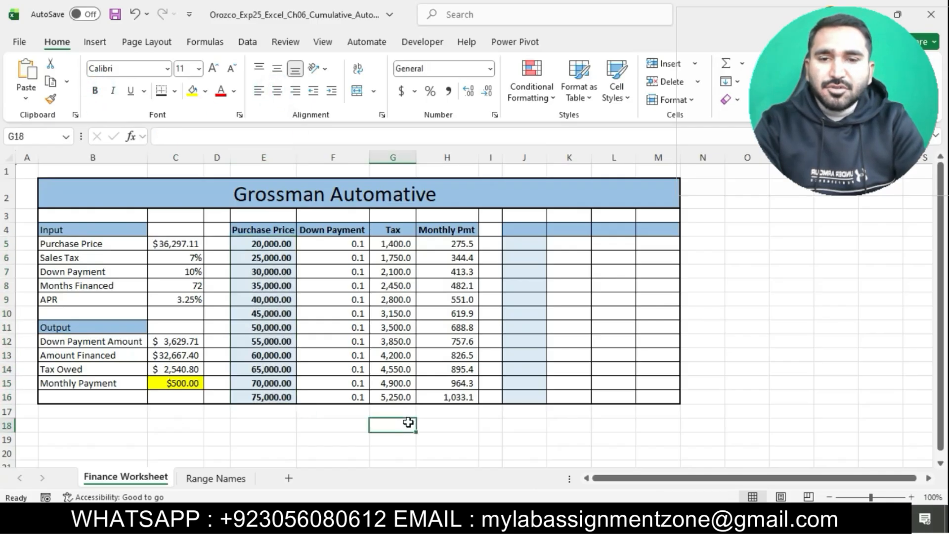
scroll(408, 421, down, 1)
Switch to the Word instructions, highlight the table from step 11 through the Total Points row in turquoise, and close the Copilot window
key(alt+Tab)
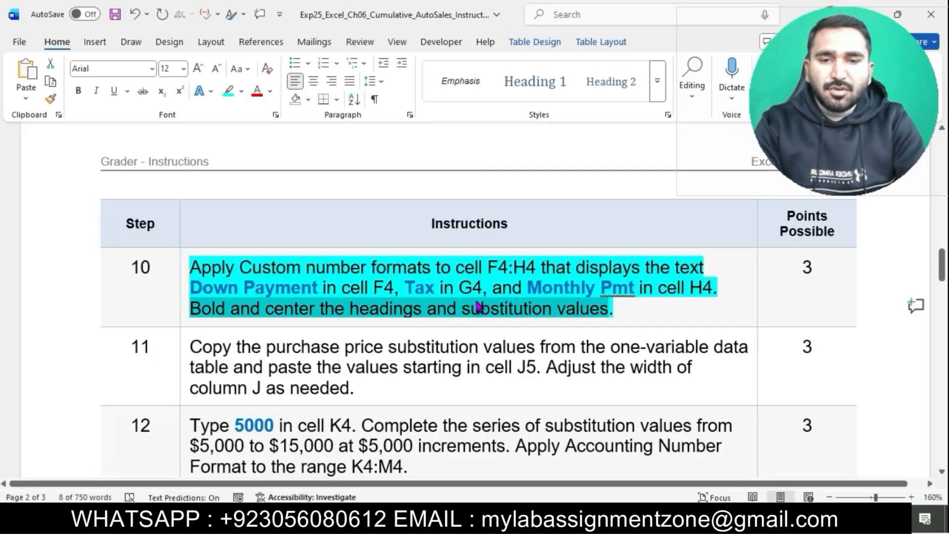
scroll(477, 301, down, 3)
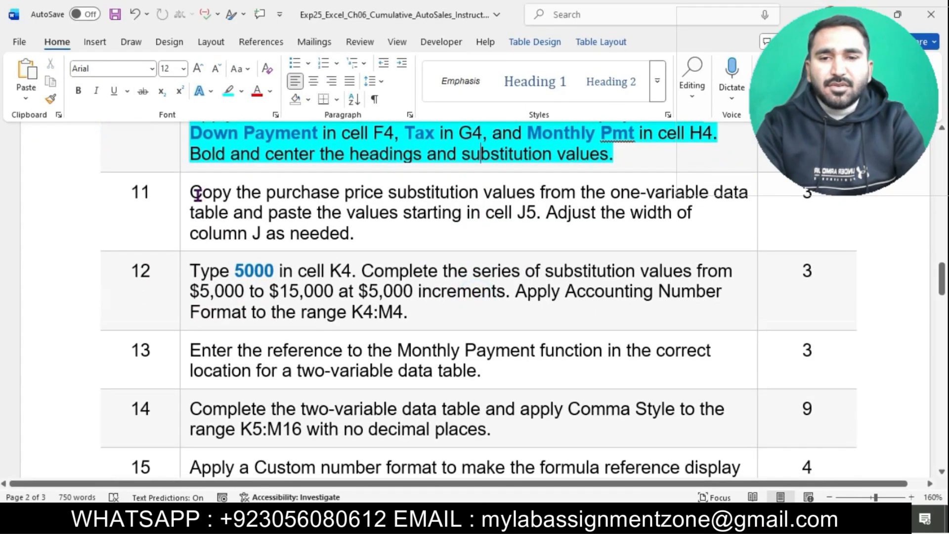
scroll(187, 201, down, 15)
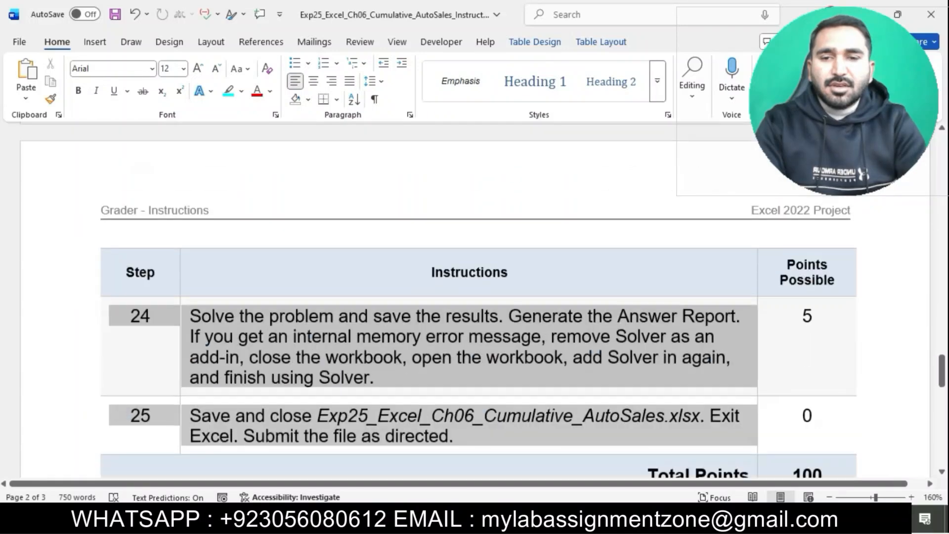
scroll(297, 346, up, 16)
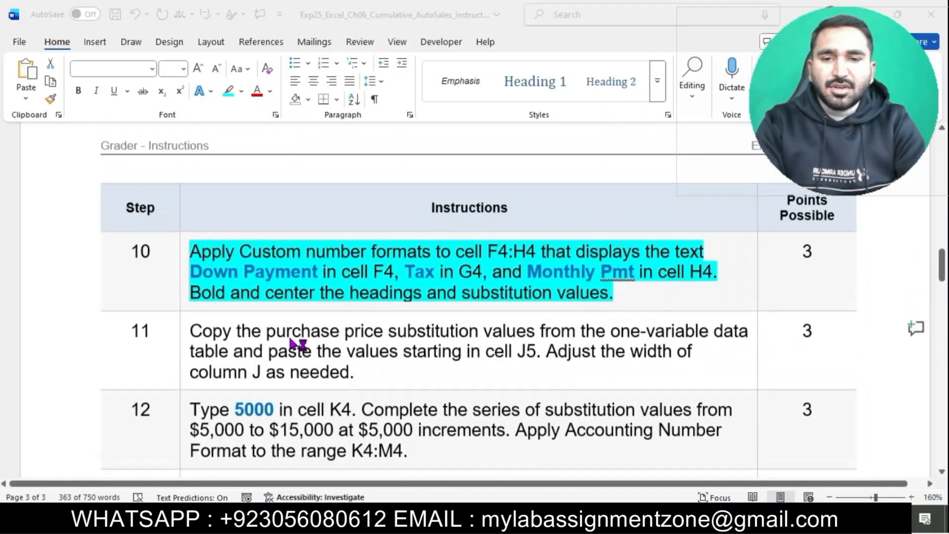
click(197, 349)
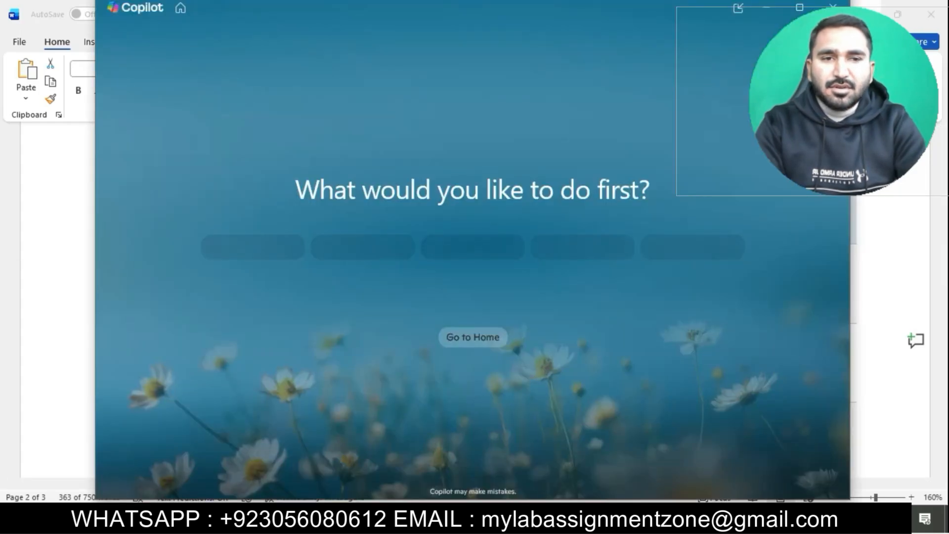
click(833, 7)
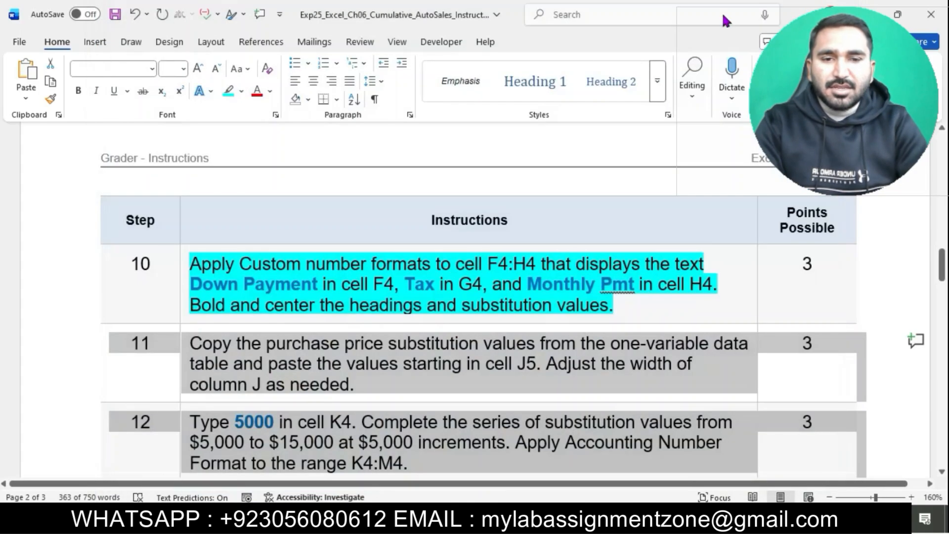
click(229, 91)
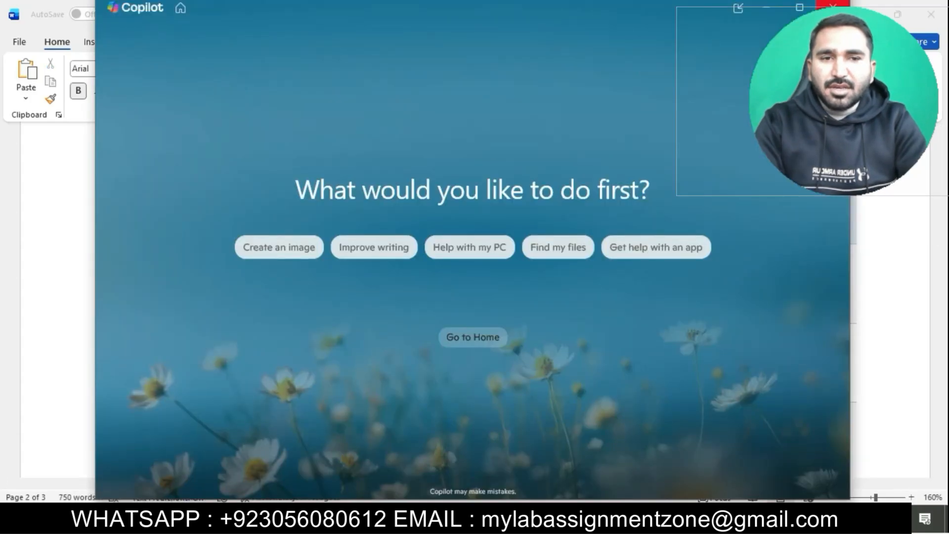
click(833, 6)
Review the highlighted instructions from step 11 to the Total Points row and return to the document's title
scroll(723, 280, down, 8)
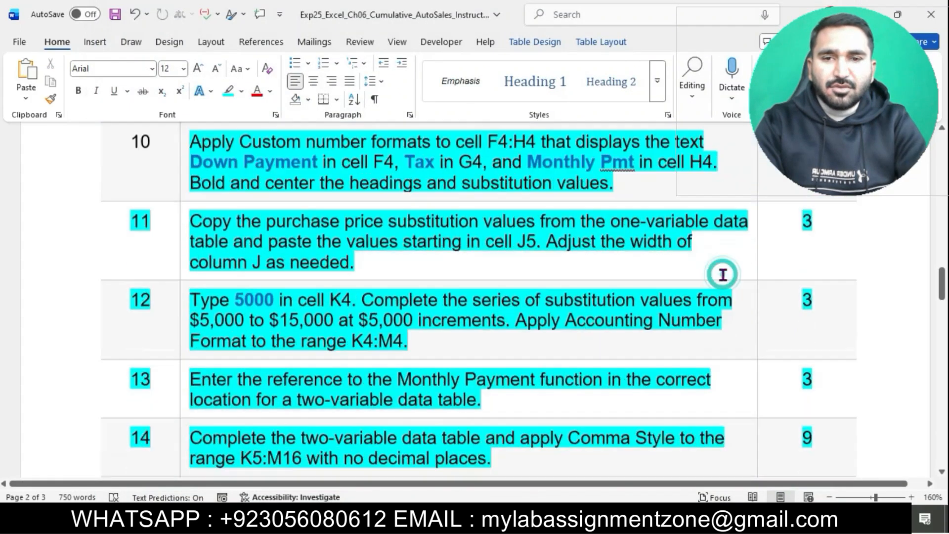
scroll(572, 339, down, 15)
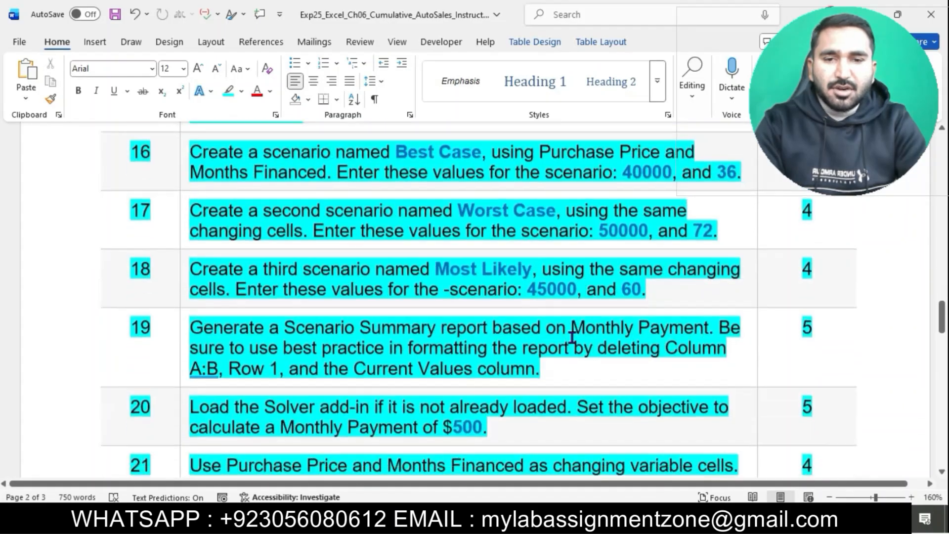
scroll(575, 343, down, 6)
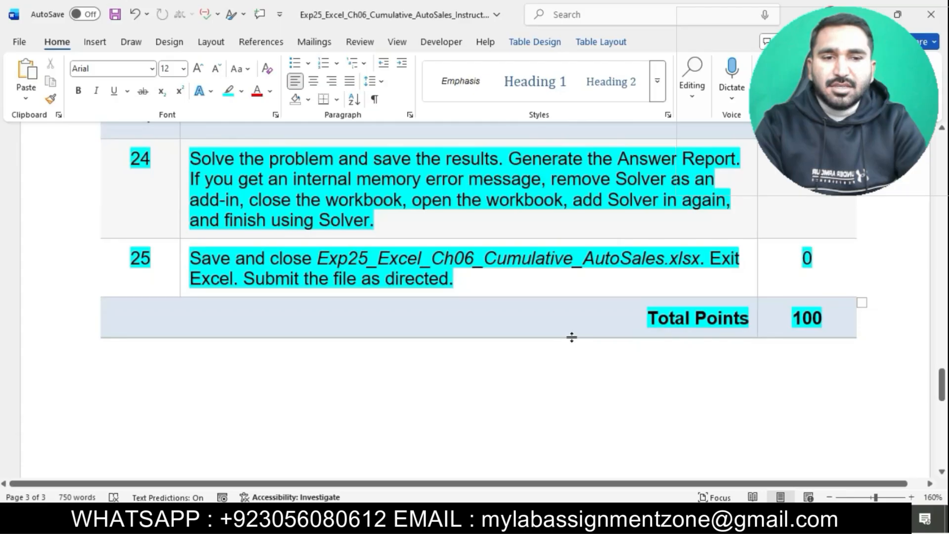
scroll(572, 337, up, 20)
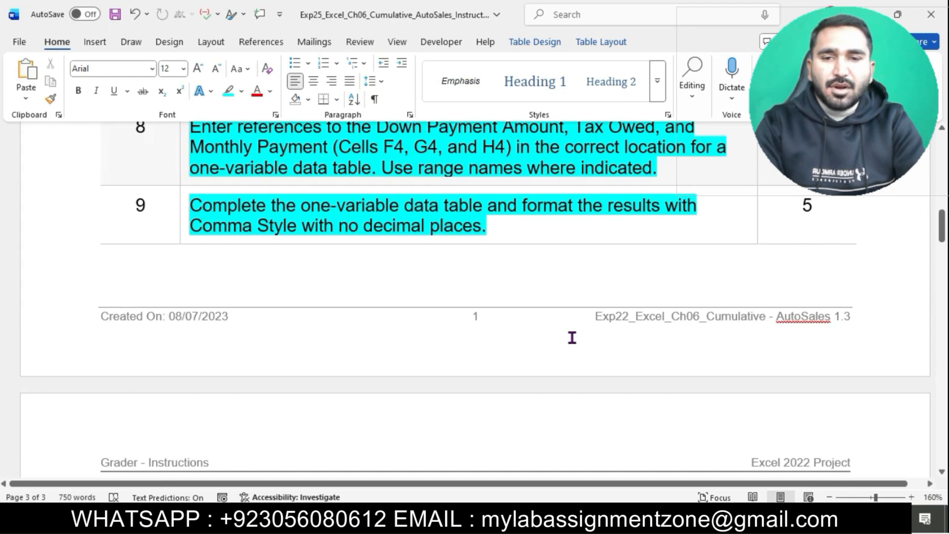
scroll(572, 338, up, 20)
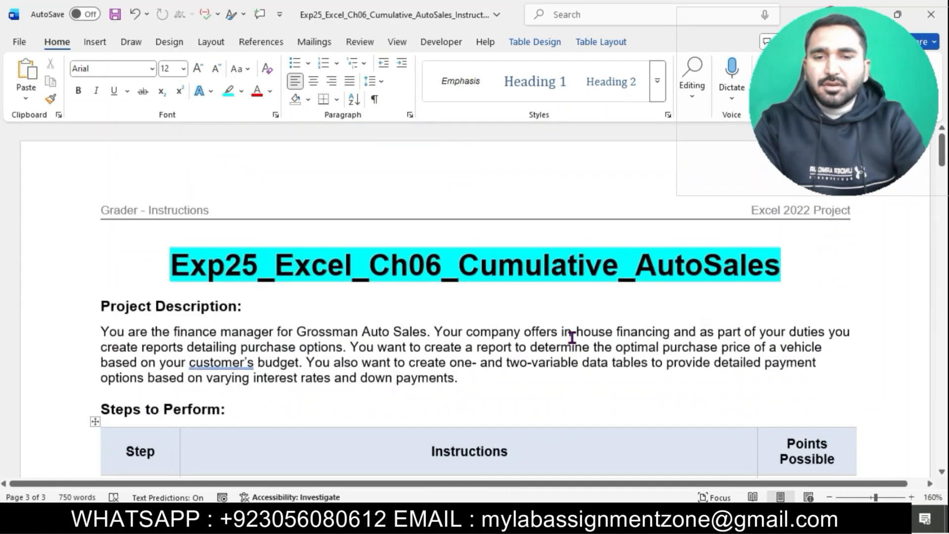